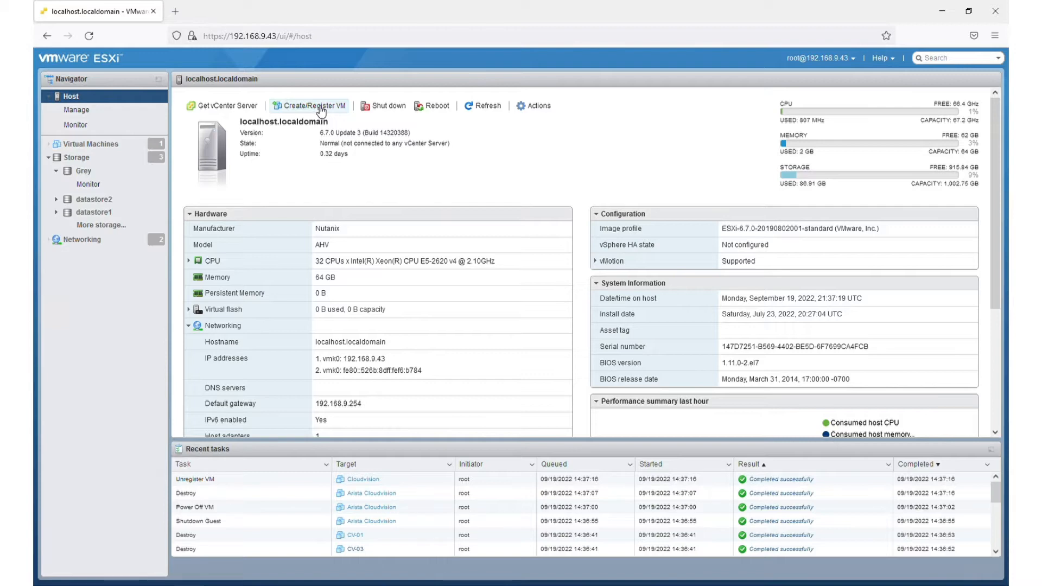
Start an OVF/OVA deployment for a VM named CV01 using cvp-2021.3.0.ova
click(321, 108)
click(449, 239)
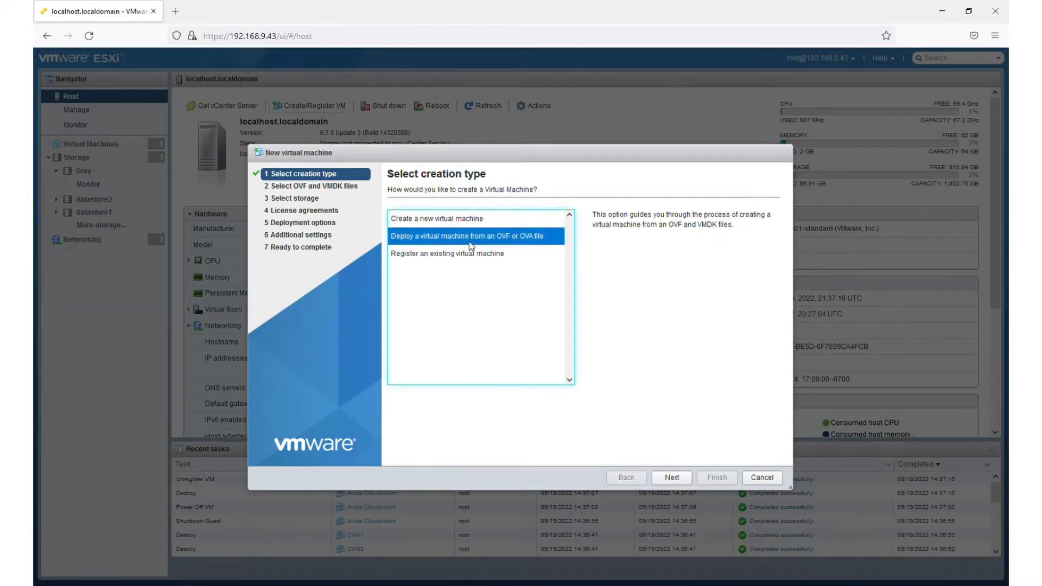
click(672, 479)
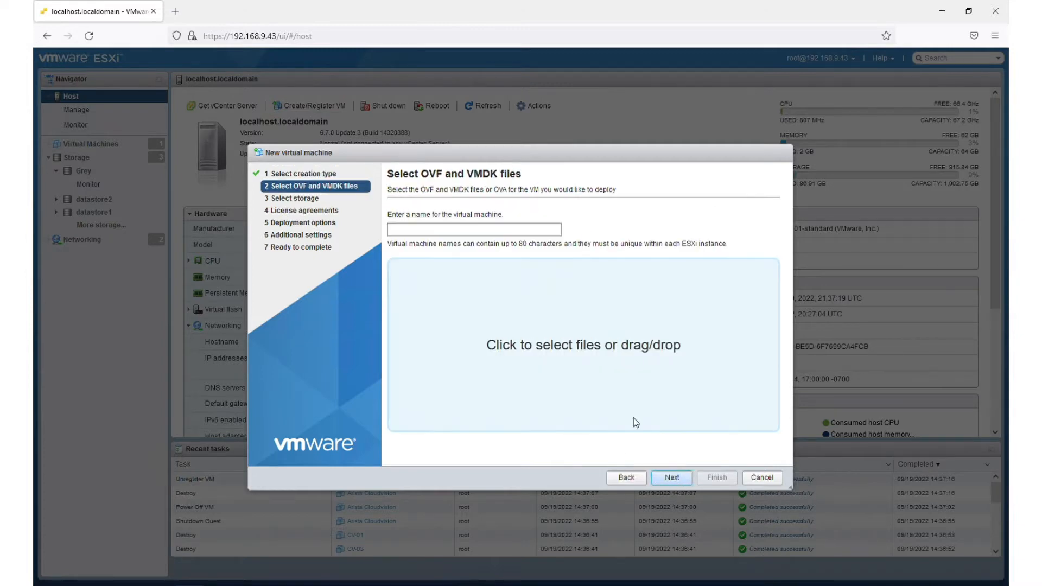
click(519, 231)
key(alt+Tab)
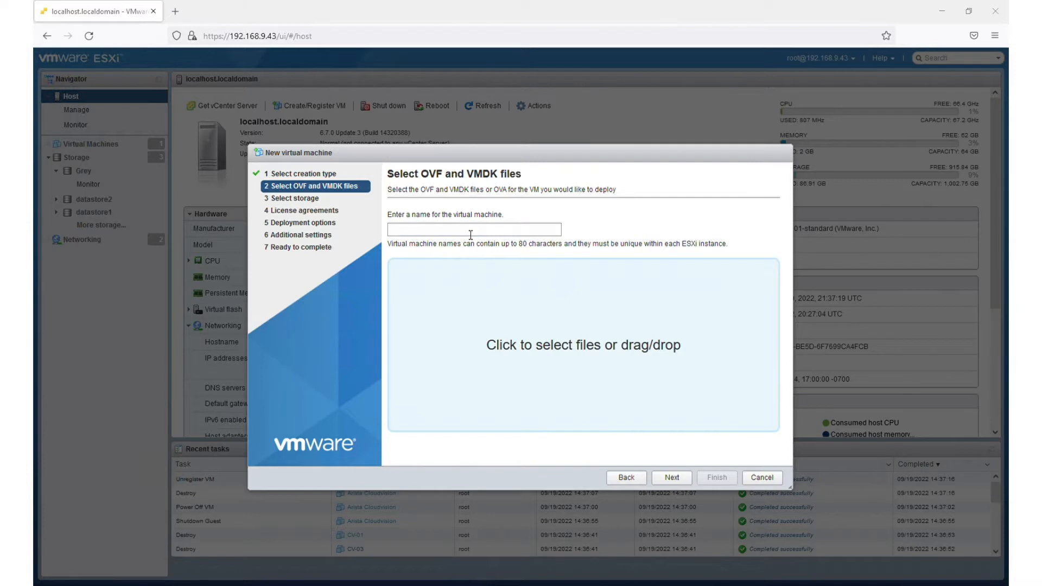
key(alt+Tab)
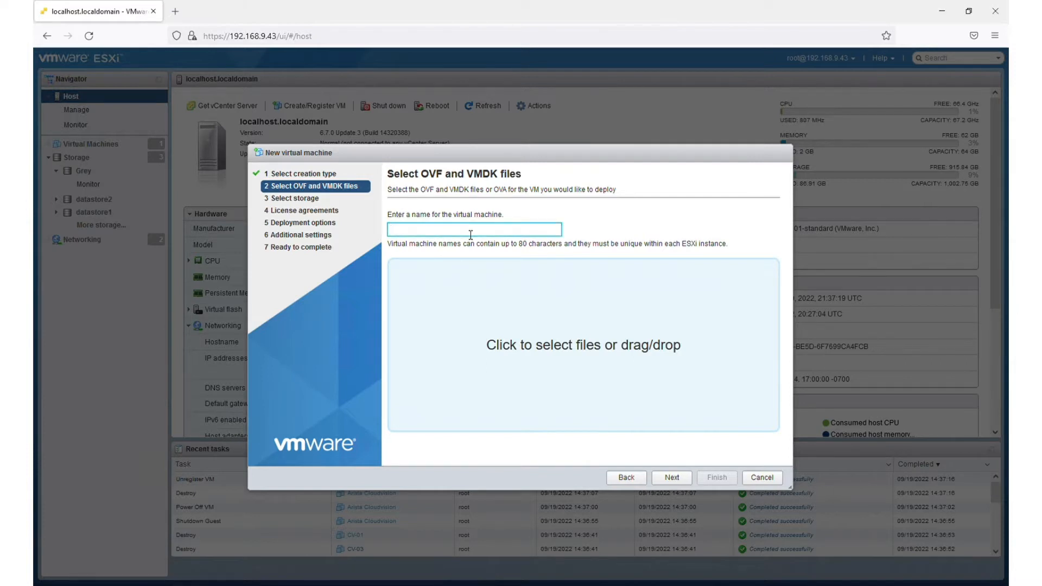
text(CV01)
click(584, 371)
double_click(212, 101)
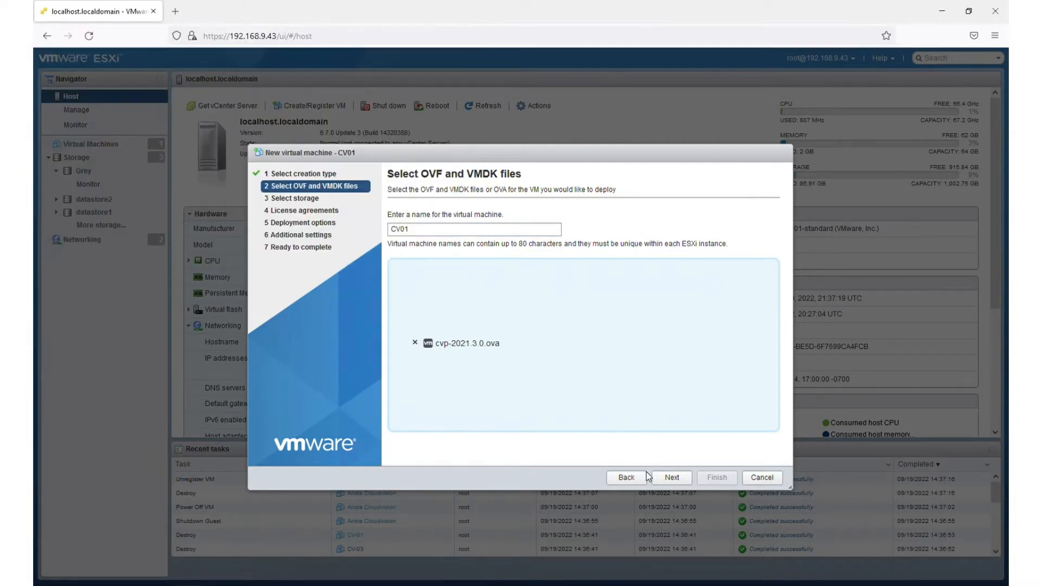
Store CV01 on the Grey datastore, map it to VM Network, and finish the deployment
click(671, 478)
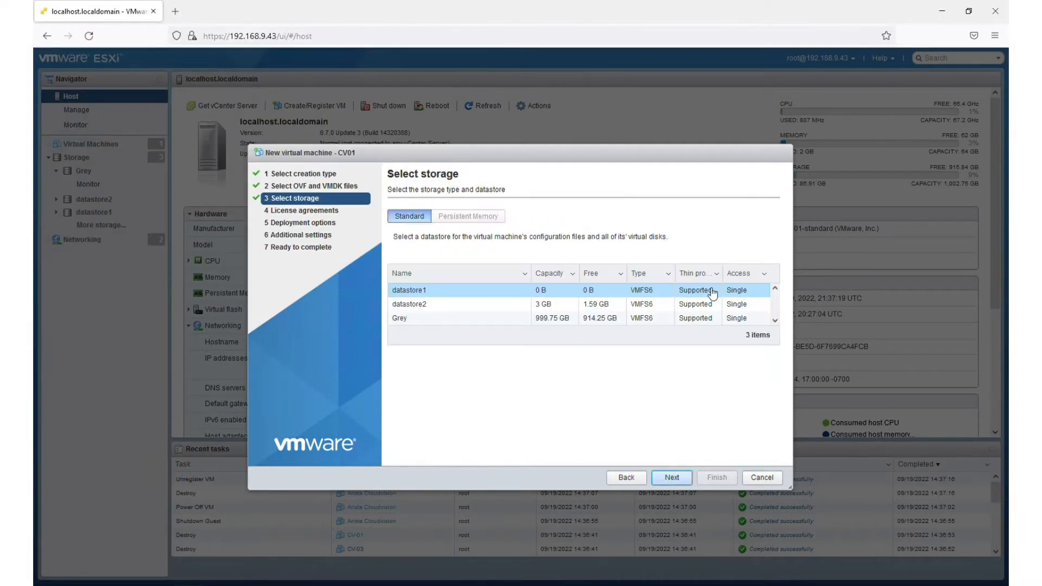
click(469, 320)
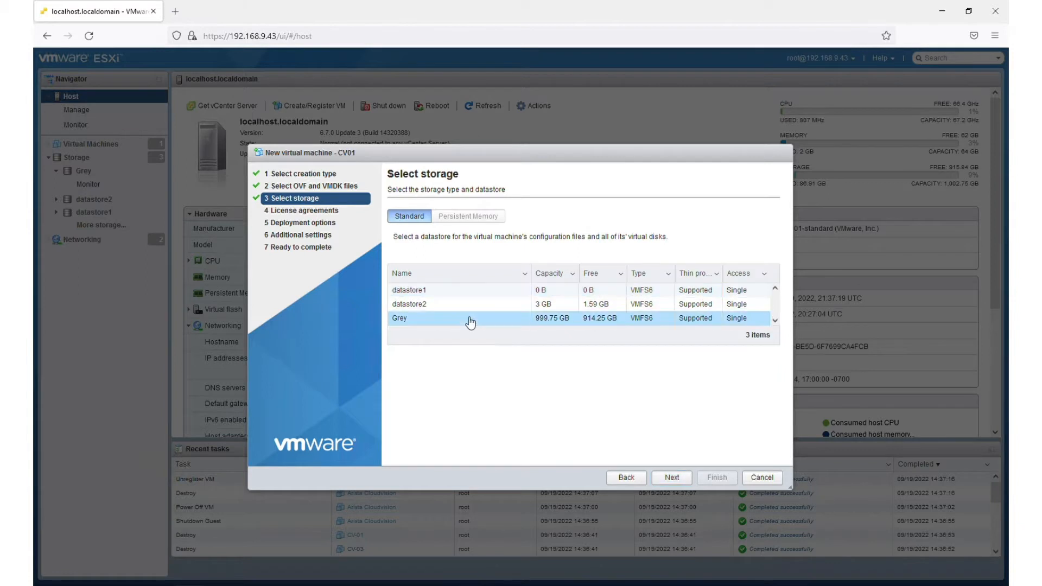
click(671, 479)
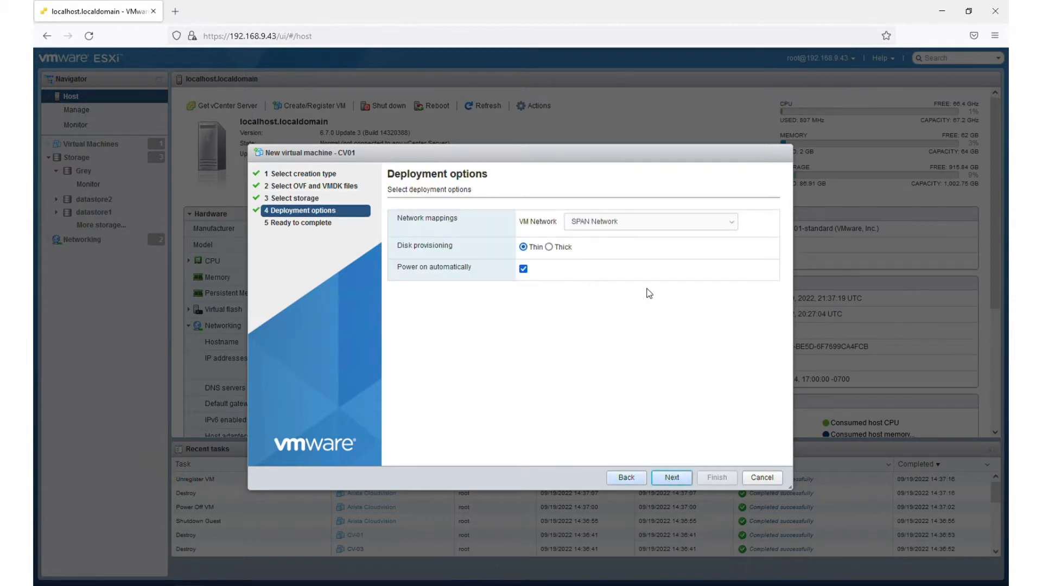
click(645, 224)
click(616, 247)
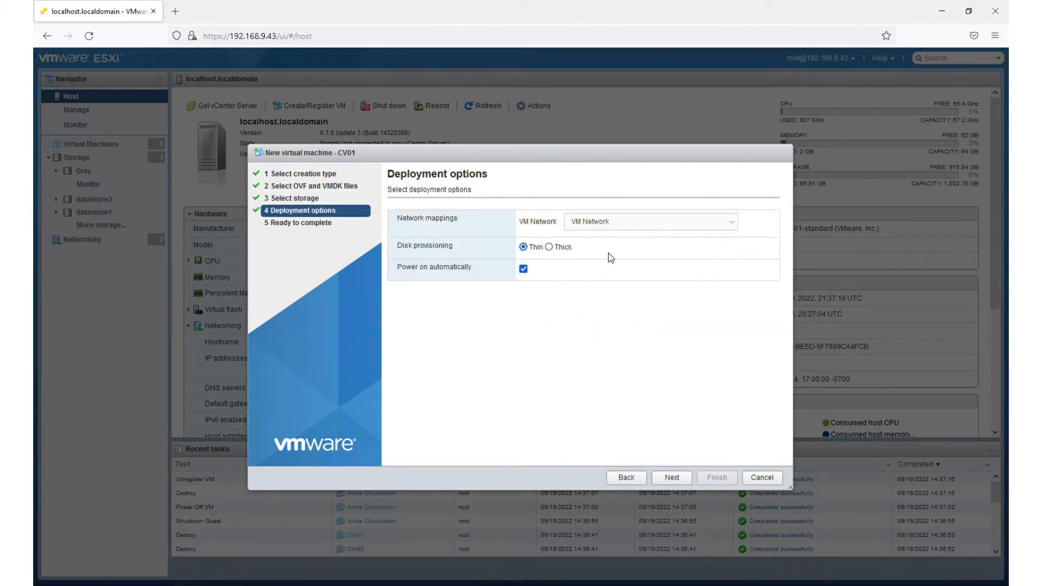
click(680, 479)
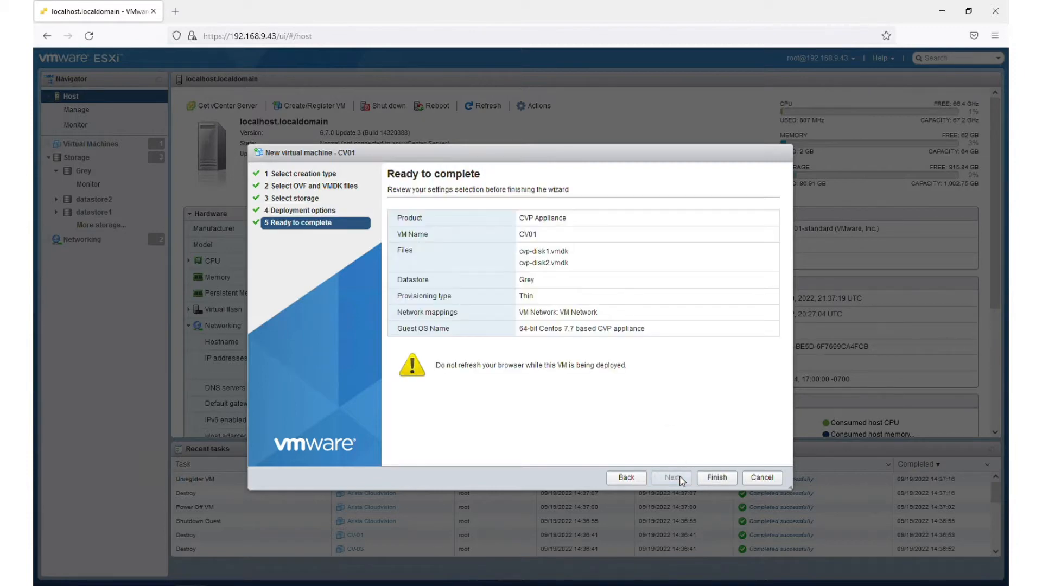
click(733, 482)
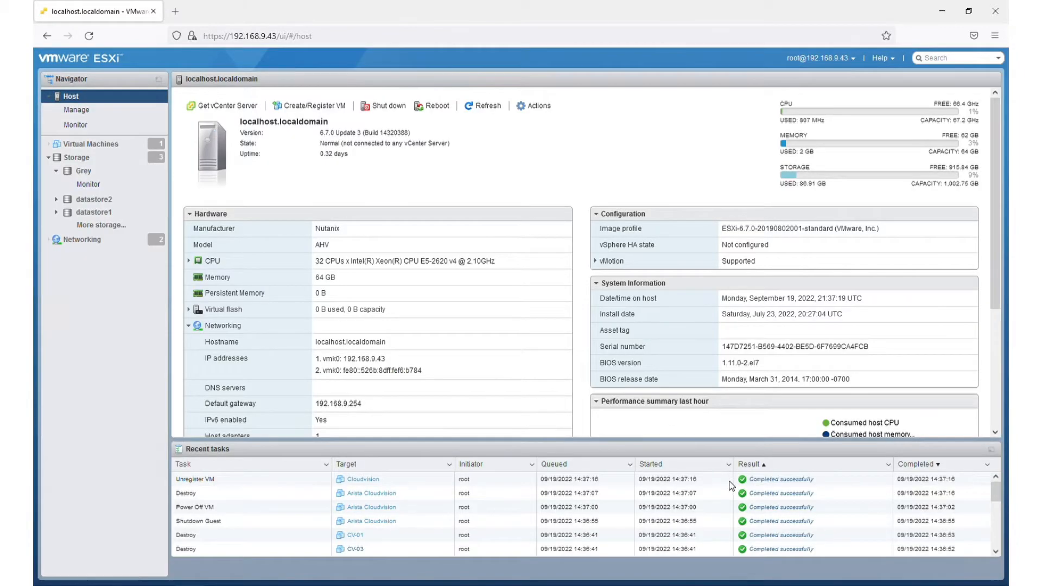
Start another OVF/OVA deployment named CV02 using cvp-2021.3.0.ova
click(302, 108)
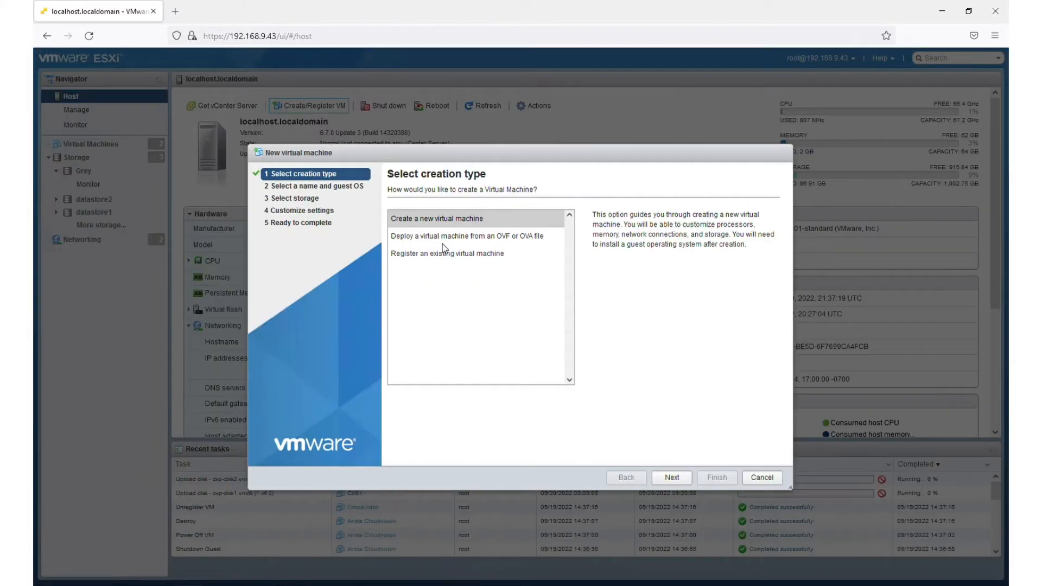
click(461, 237)
click(671, 477)
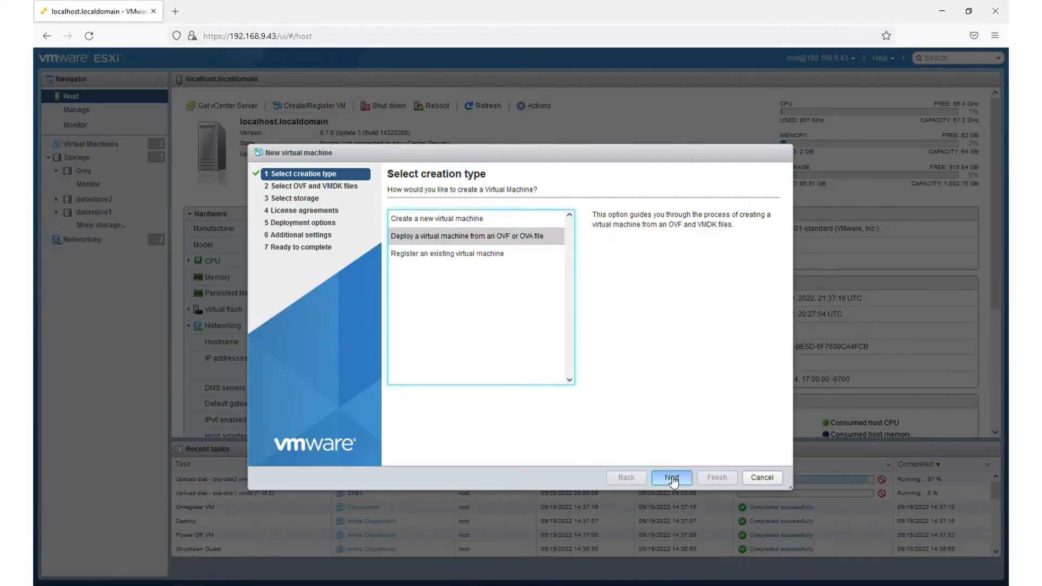
click(495, 235)
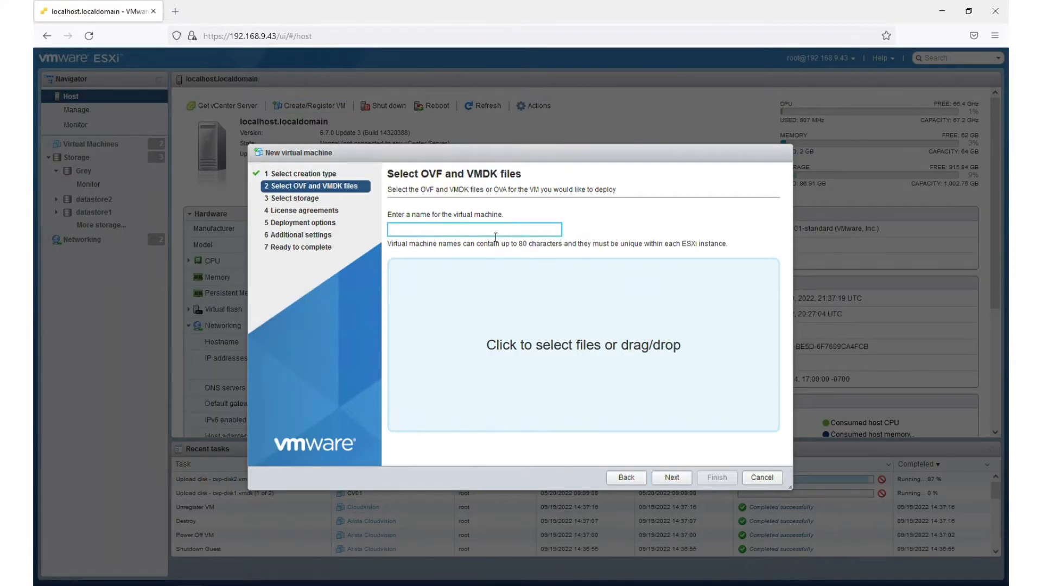
text(CV02)
click(579, 287)
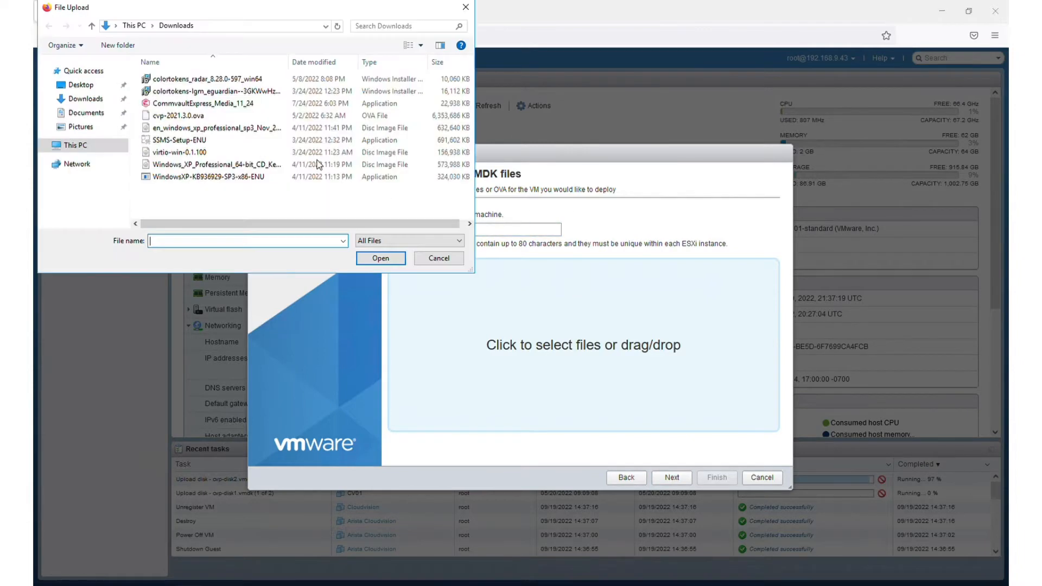
double_click(178, 116)
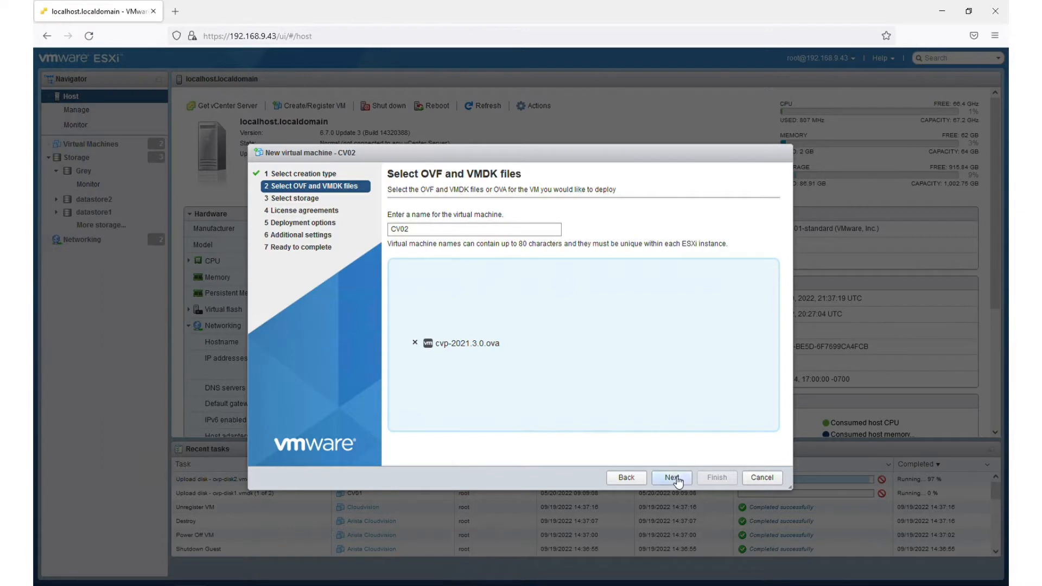
Put CV02 on the Grey datastore, map it to VM Network, and finish deploying
click(674, 478)
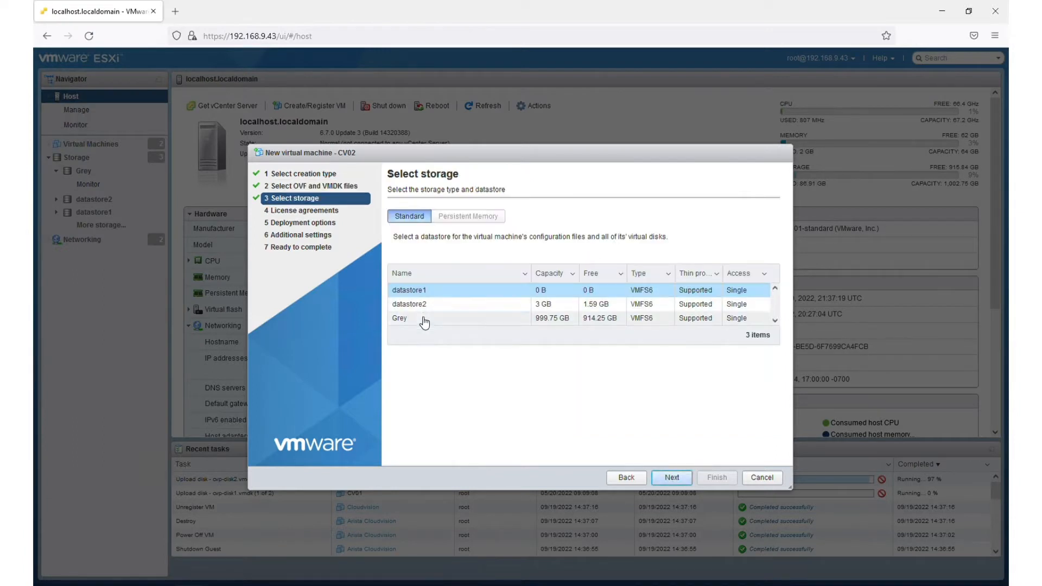
click(424, 322)
click(672, 478)
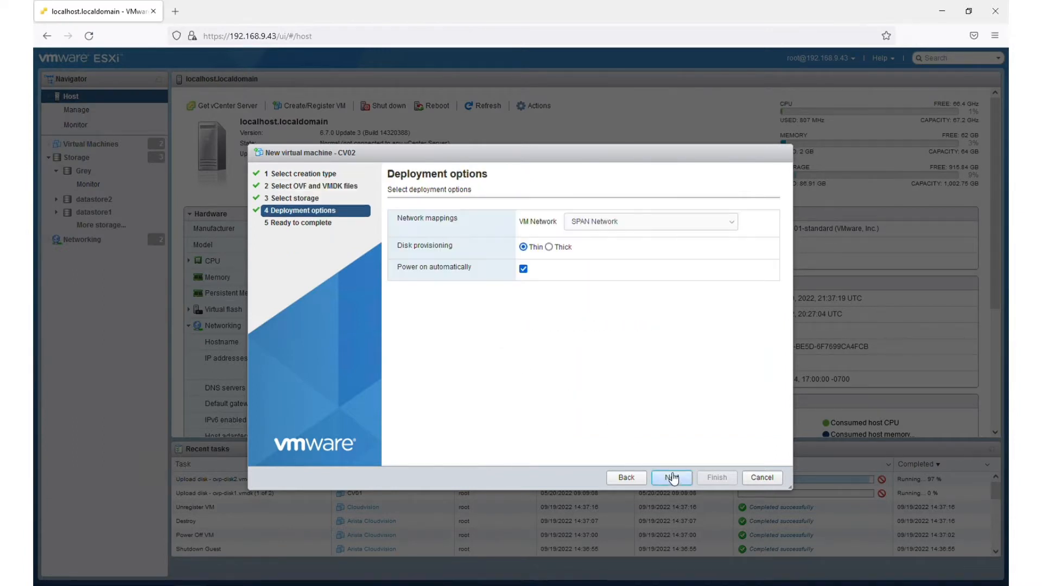
click(627, 225)
click(606, 254)
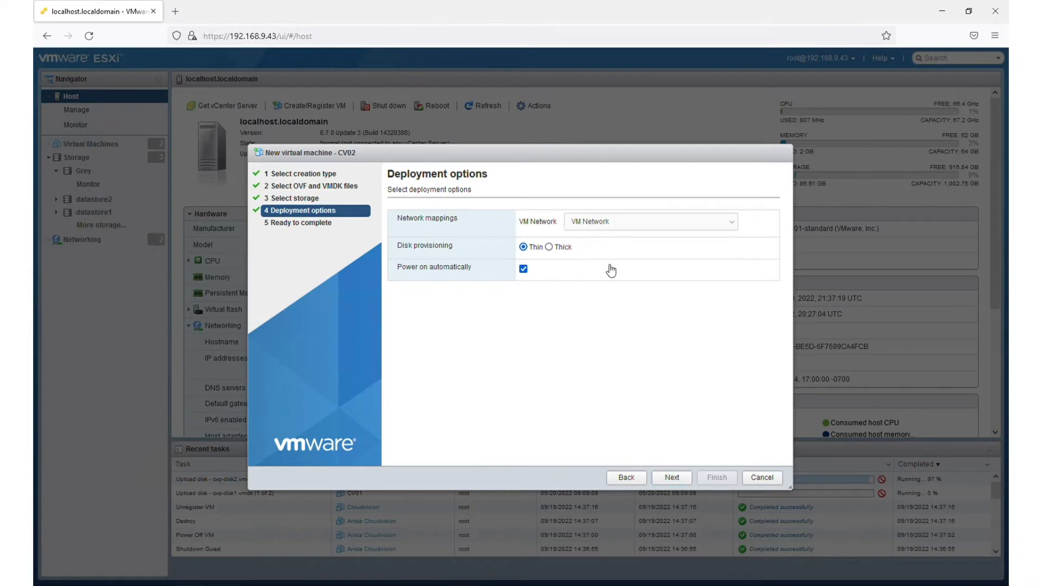
click(673, 476)
click(718, 478)
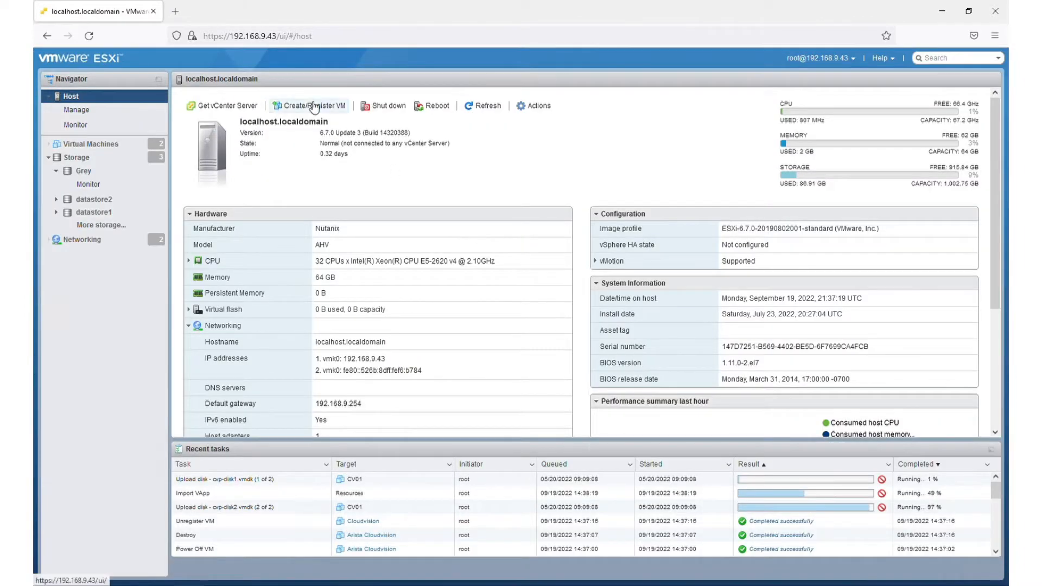
Start a third OVF/OVA deployment named CV03 using cvp-2021.3.0.ova
click(313, 106)
click(423, 236)
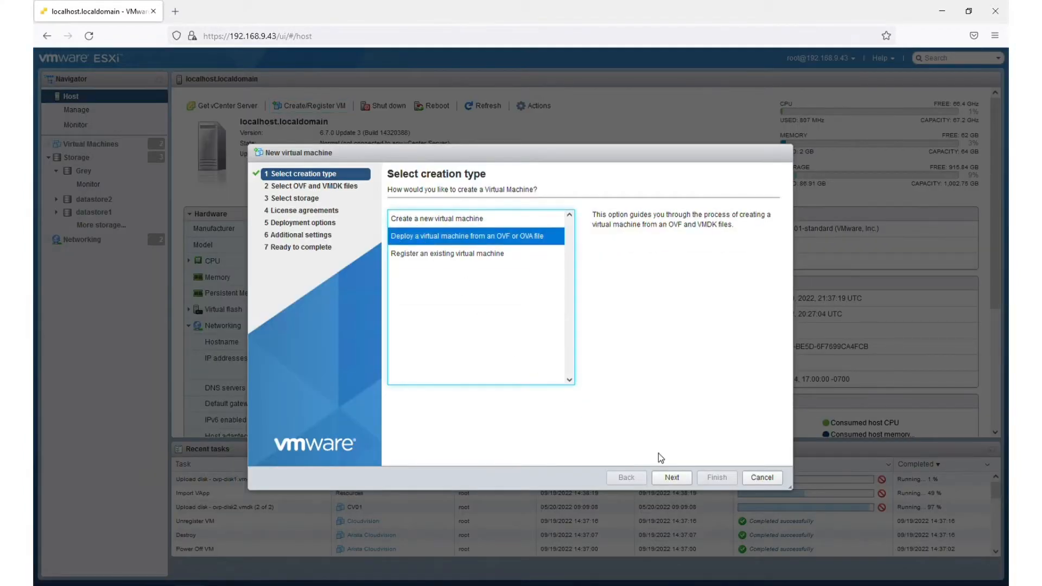
click(671, 478)
click(509, 234)
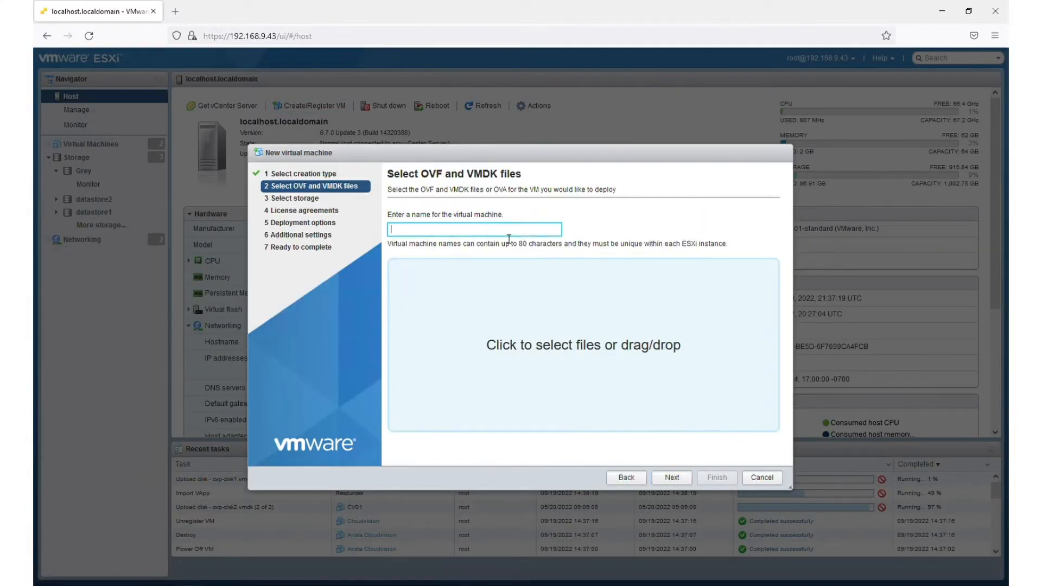
text(CV03)
click(539, 353)
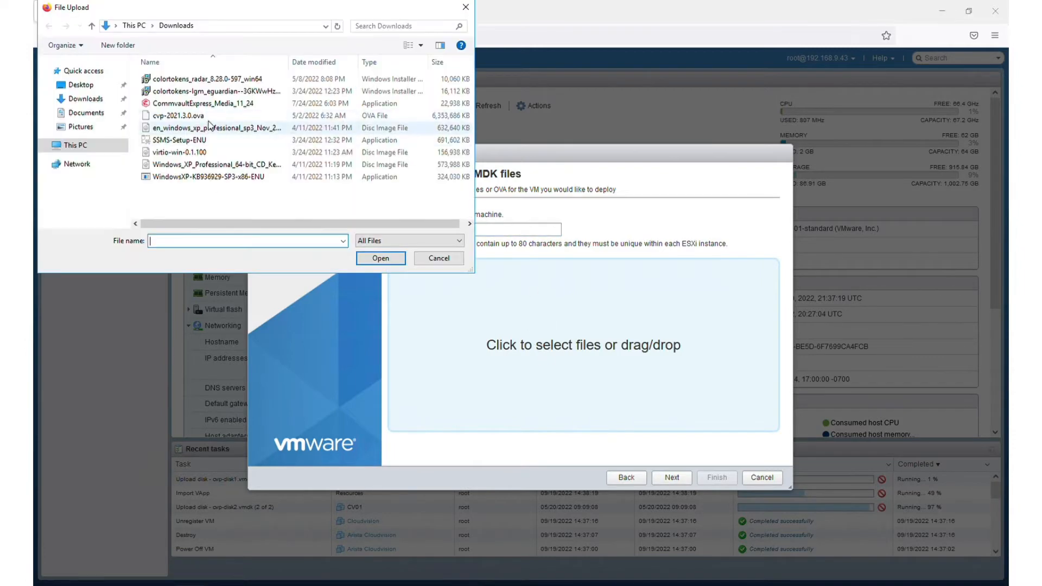
double_click(209, 115)
Put CV03 on the Grey datastore, map it to VM Network, and finish deploying
click(672, 479)
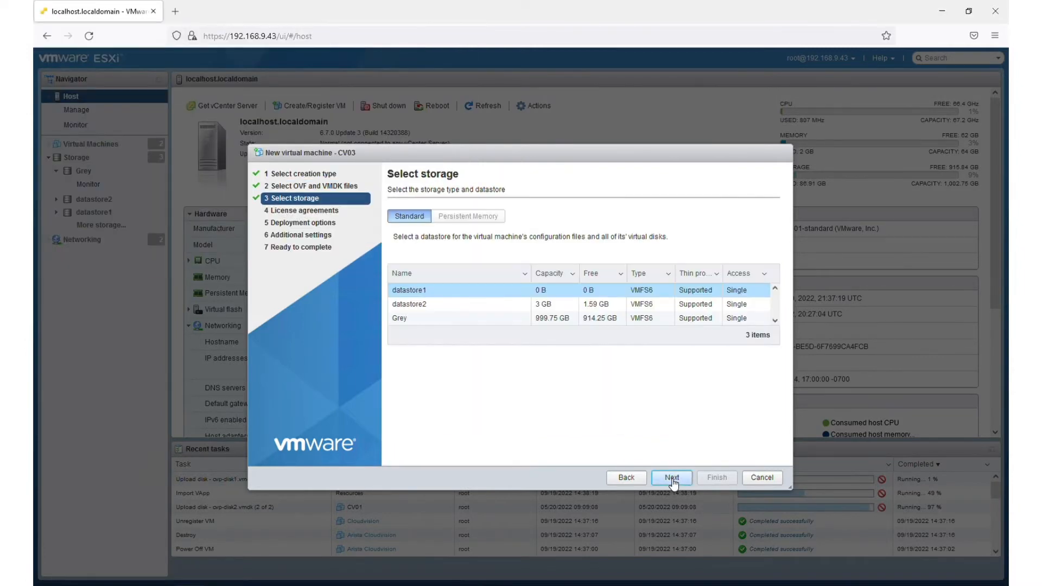
click(458, 319)
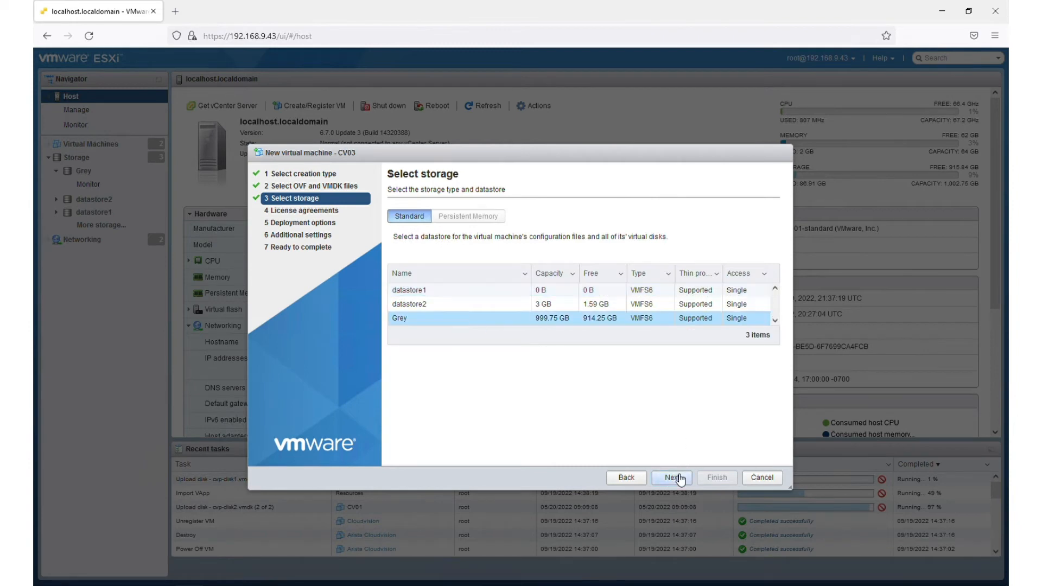
click(679, 478)
click(621, 220)
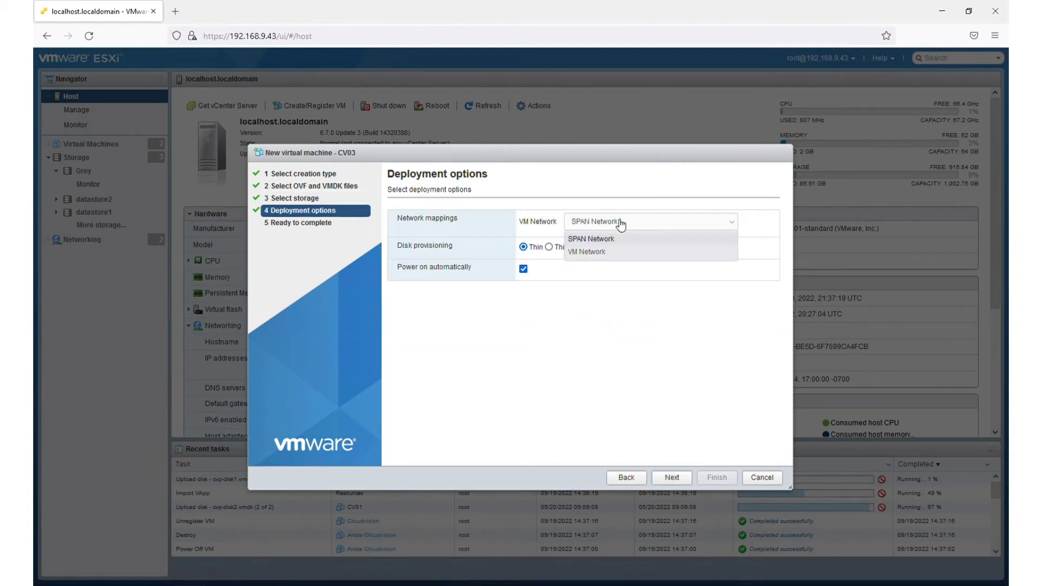
click(607, 256)
click(672, 478)
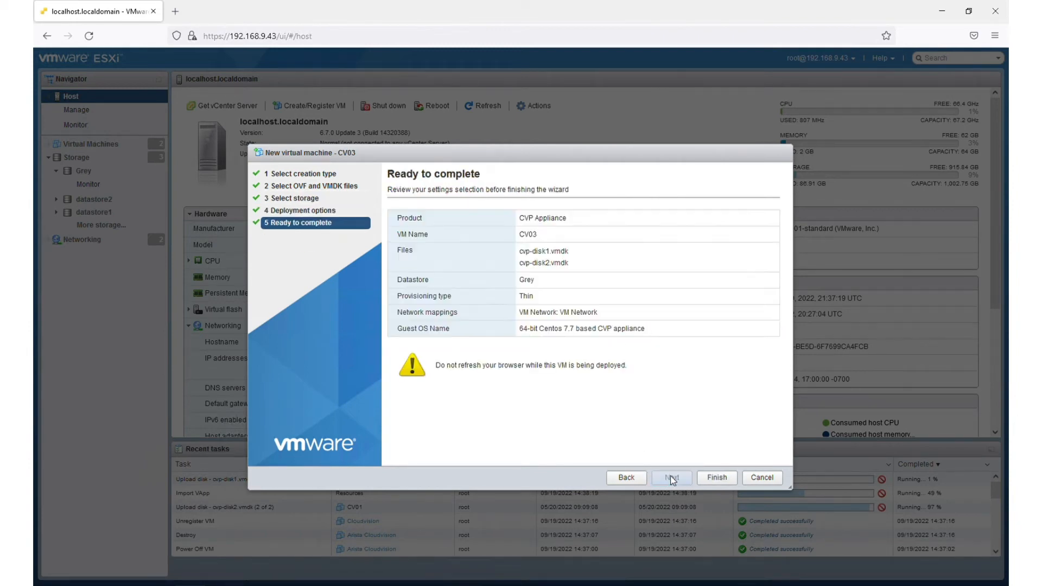
click(710, 479)
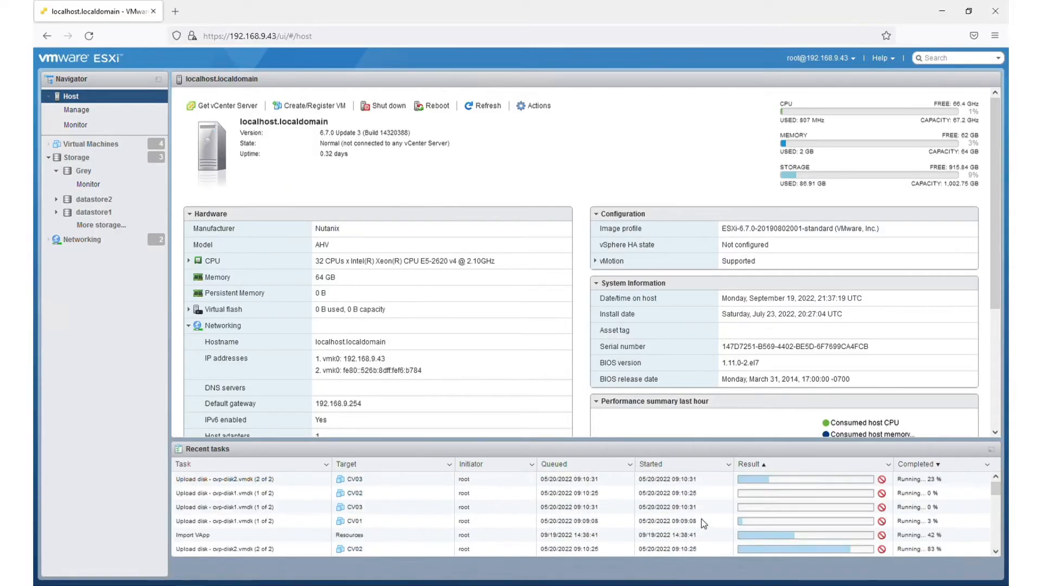
Select CV01, CV02 and CV03 under Virtual Machines and open their browser consoles
click(109, 148)
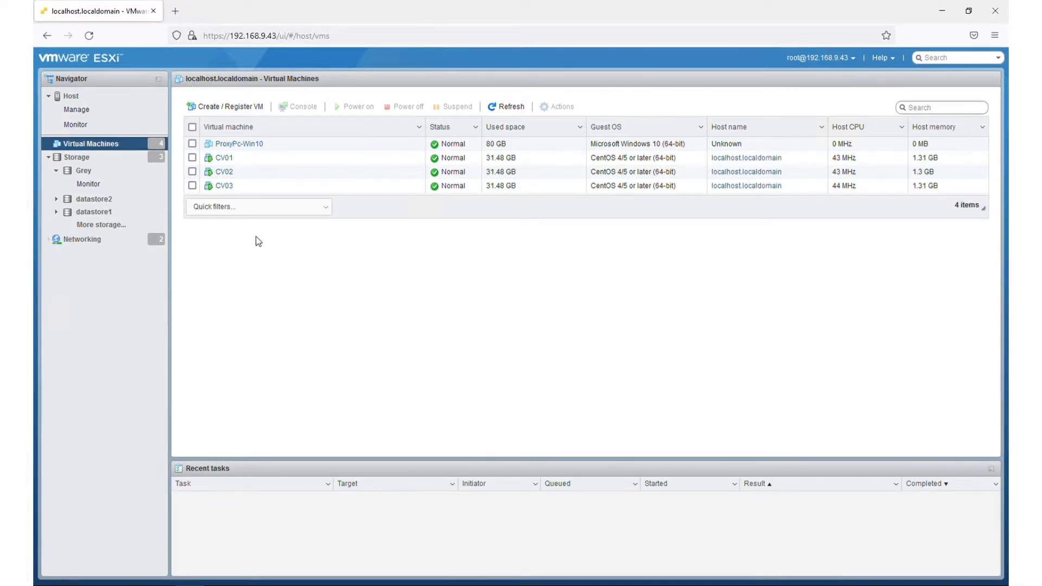
right_click(232, 164)
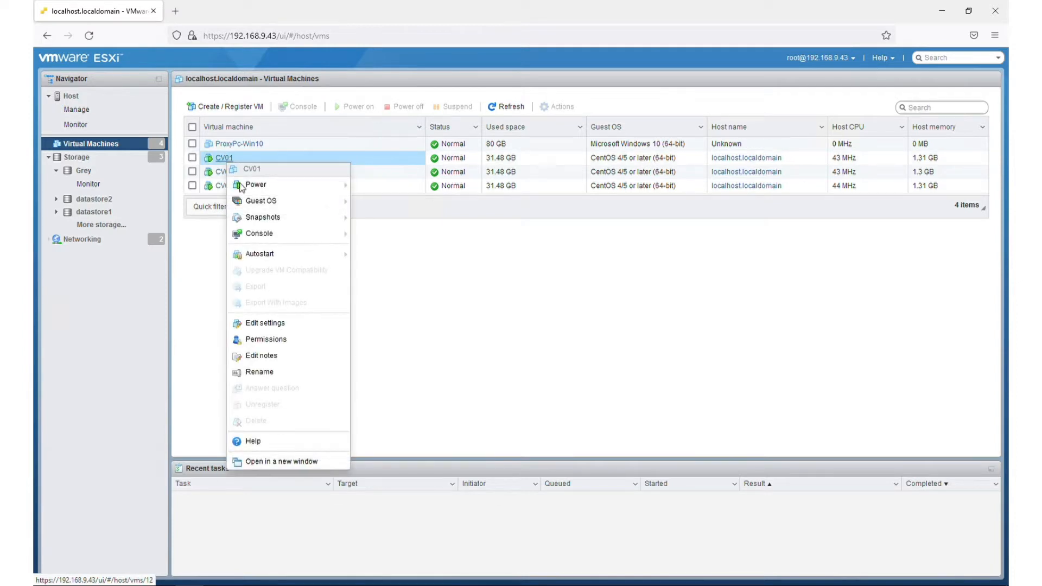
click(192, 157)
click(192, 172)
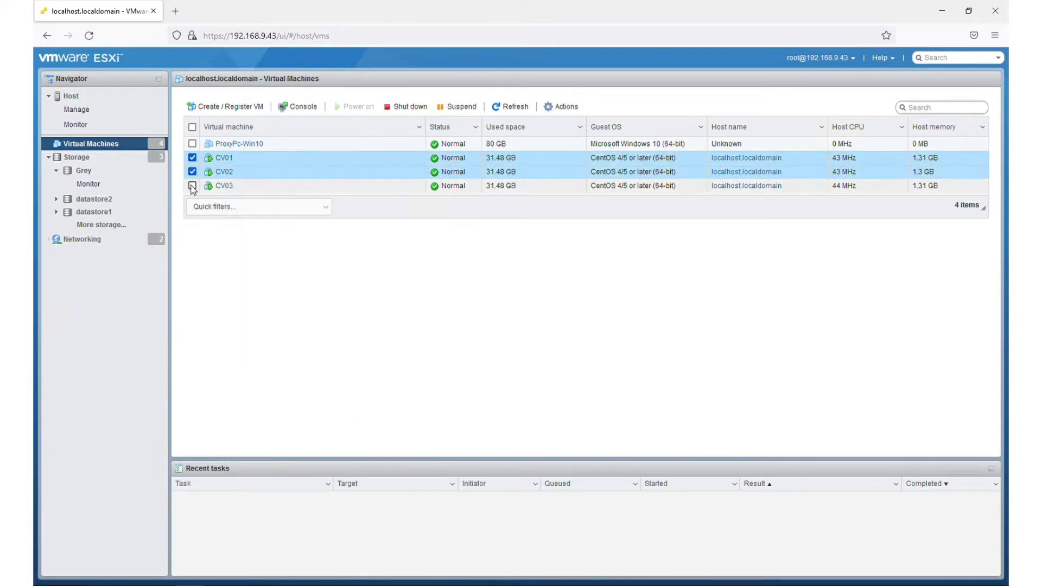
click(192, 185)
click(296, 108)
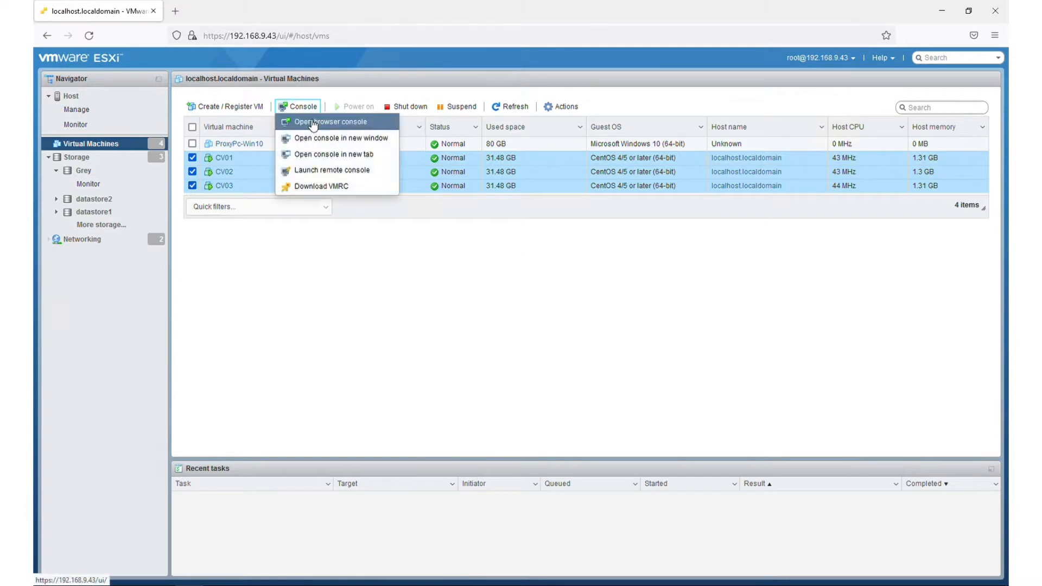
click(299, 123)
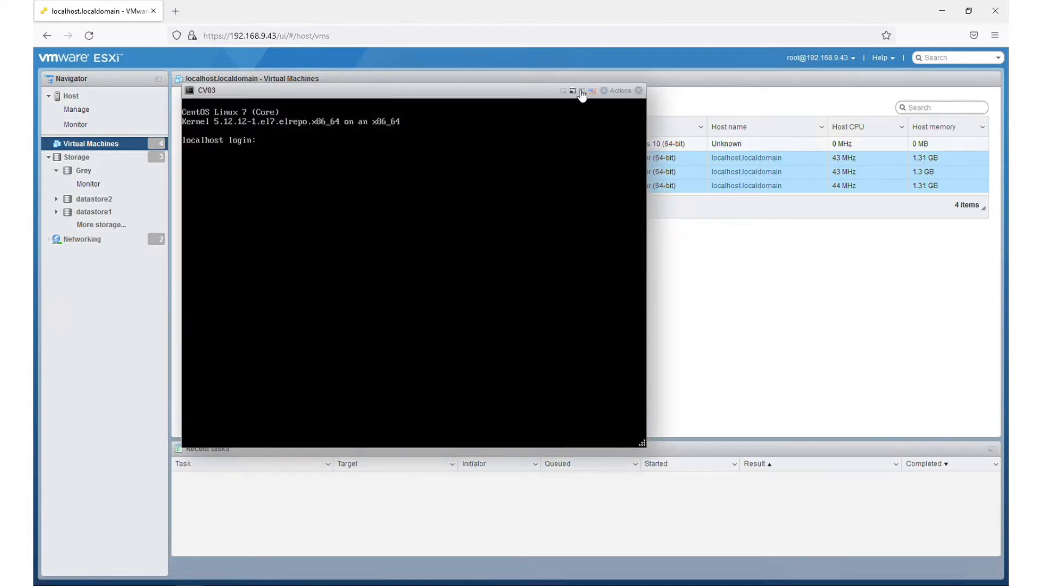
On CV01's console, log in as cvpadmin, set the root password, and choose multinode primary setup
click(582, 91)
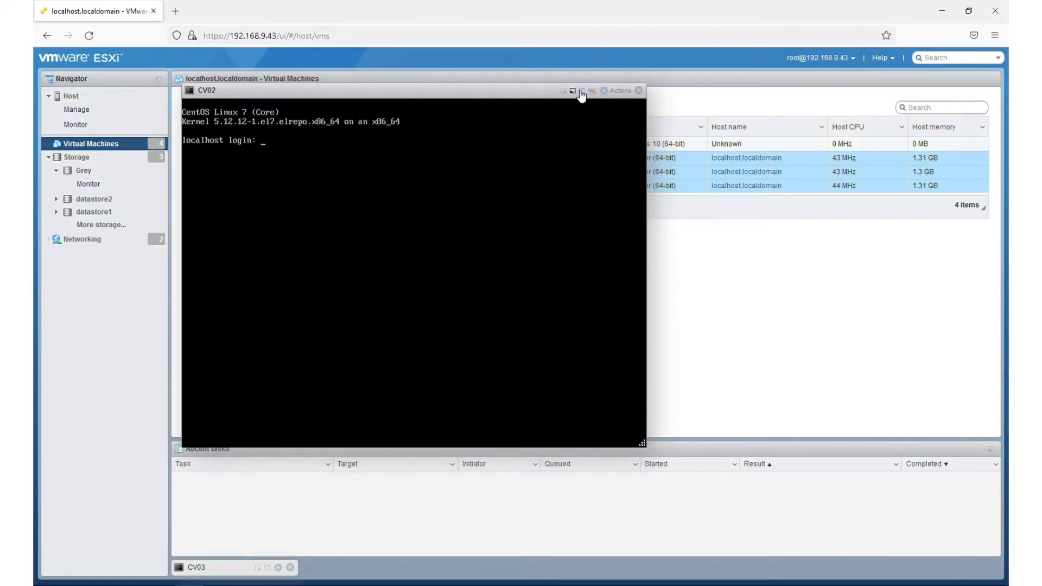
click(581, 91)
text(cvpadmin)
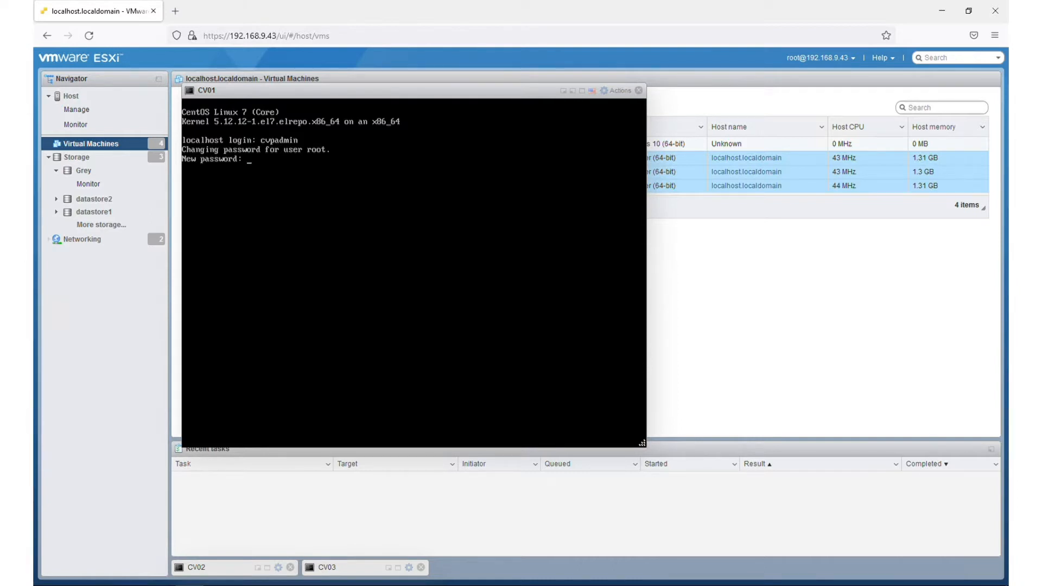
key(Return)
key(Return)
text(m)
key(Return)
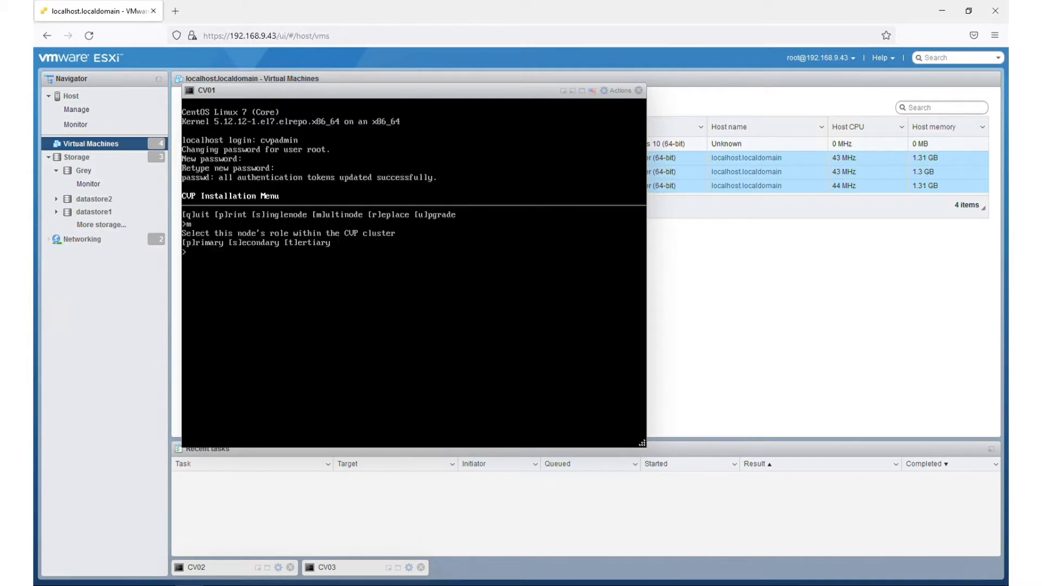
text(p)
key(Return)
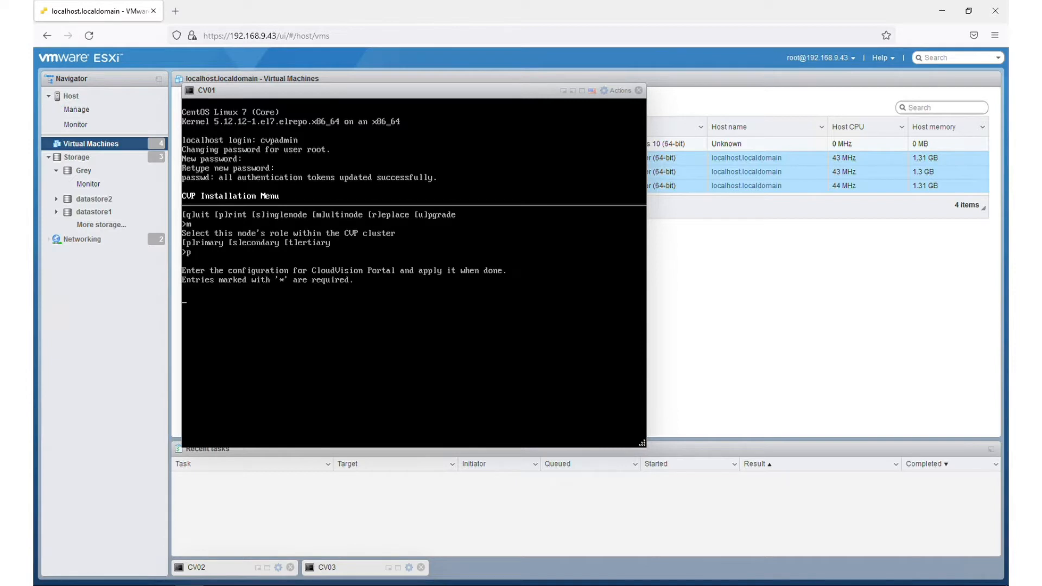
Use DNS 8.8.8.8 and NTP 216.239.35.0 without authentication, with eth0 and overlay range 10.42.0.0/16
key(Return)
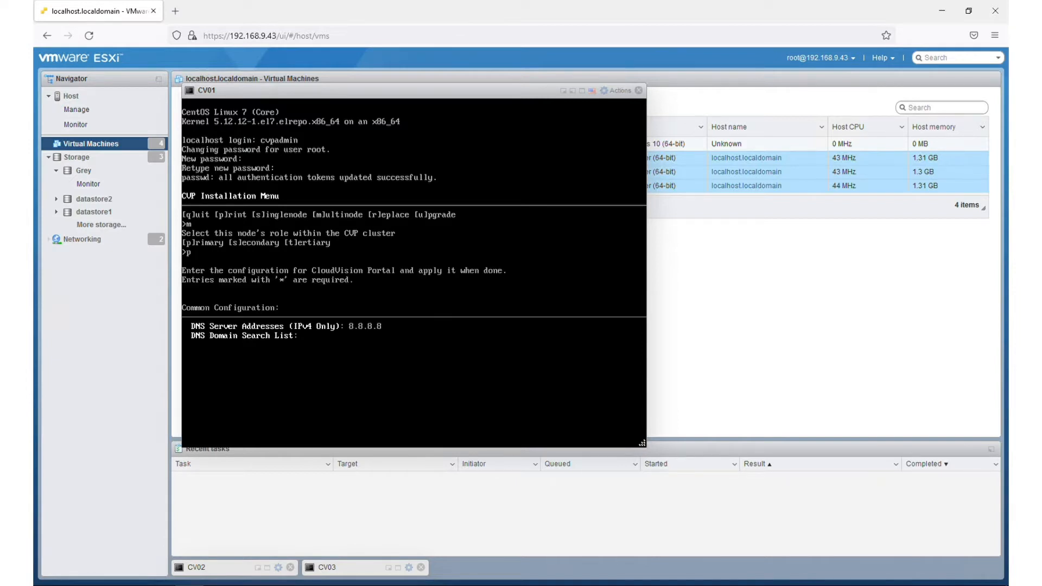
key(Return)
key(Return)
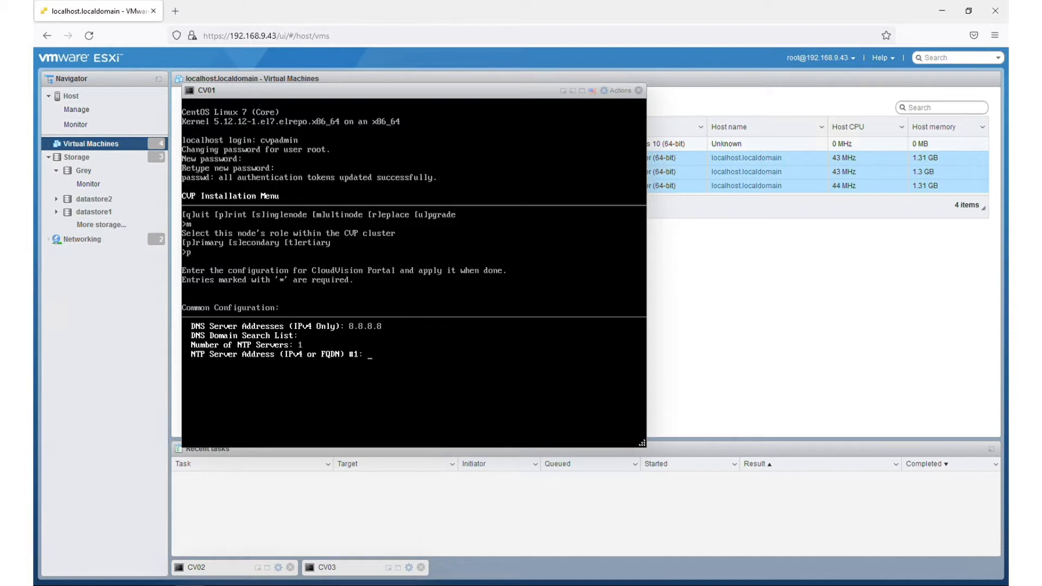
text(216.239.35.0)
key(Return)
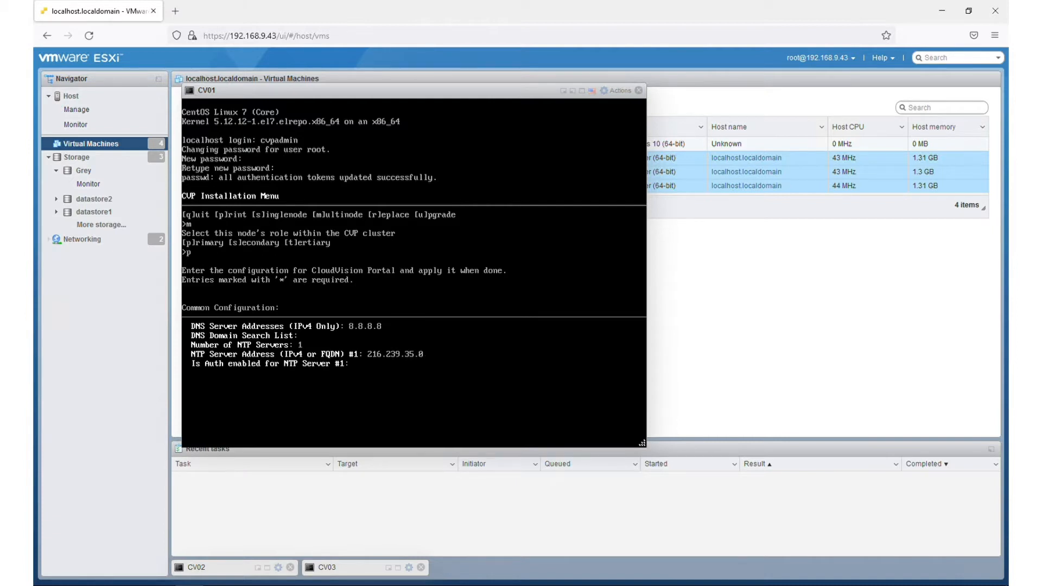
text(no)
key(Return)
key(Return)
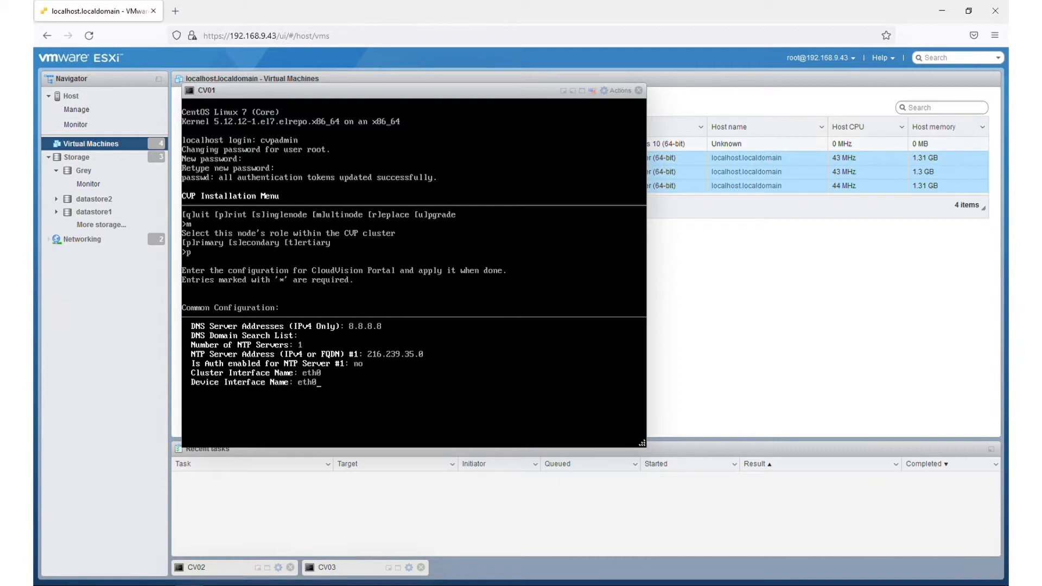
key(Return)
key(Return)
key(Return)
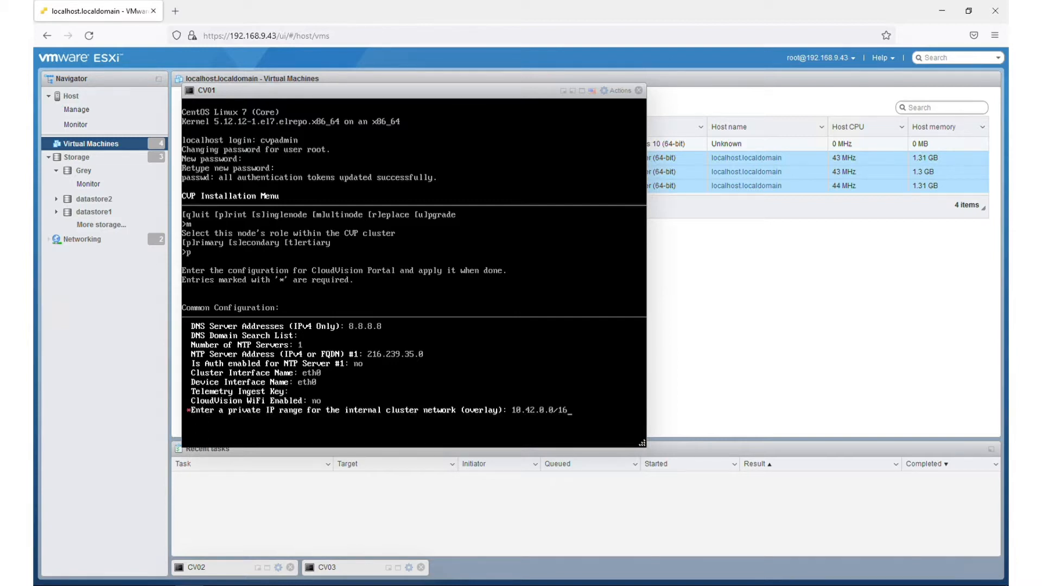
key(Return)
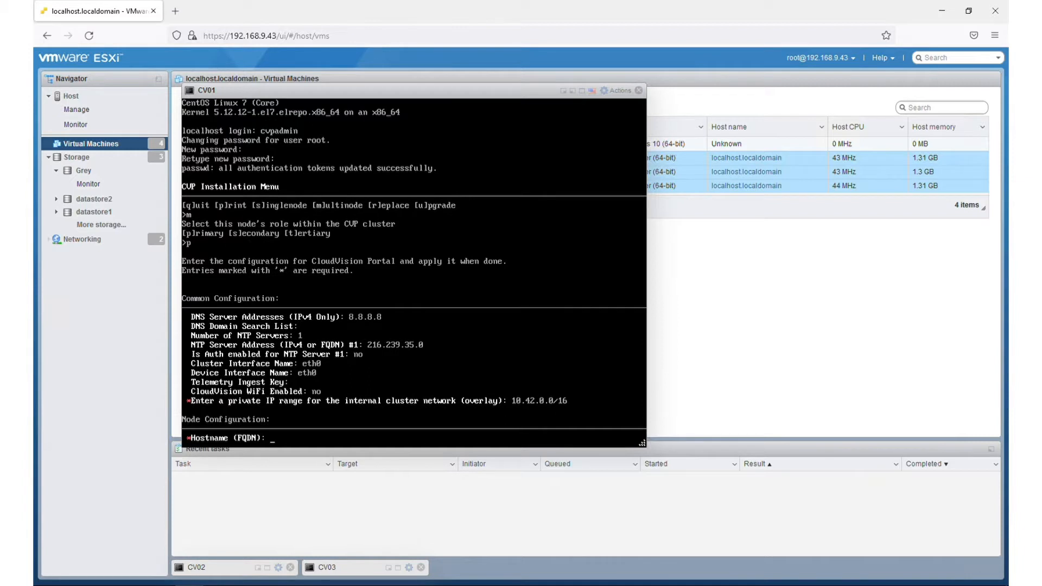
Enter hostname cv01.egl.lk, IP 192.168.9.209, netmask 255.255.255.0, gateway 192.168.9.254, no NAT or search domain
text(cv01.egl.lk)
key(Return)
text(192.168)
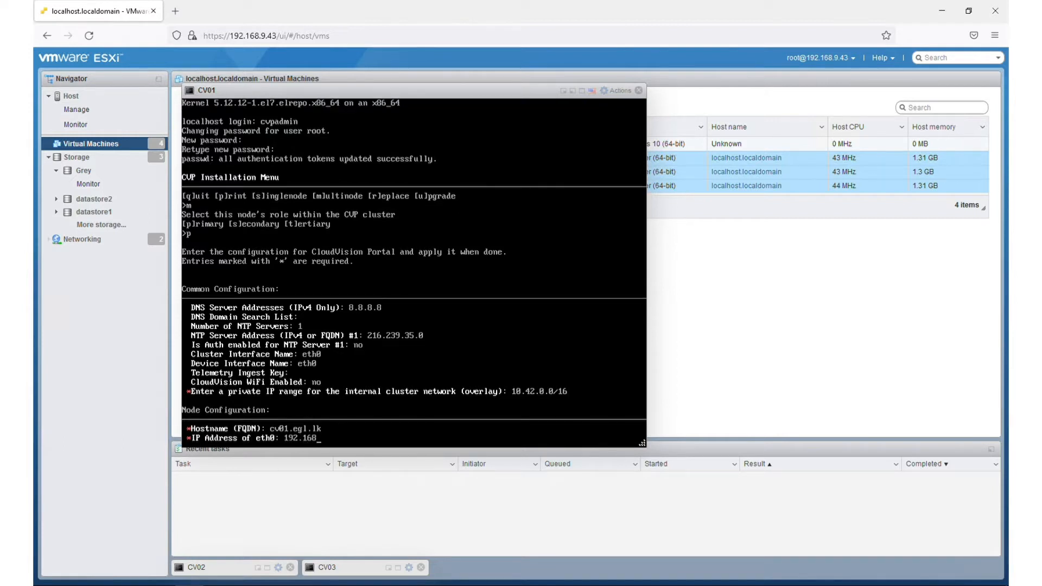
text(.9.209)
key(Return)
text(255.255)
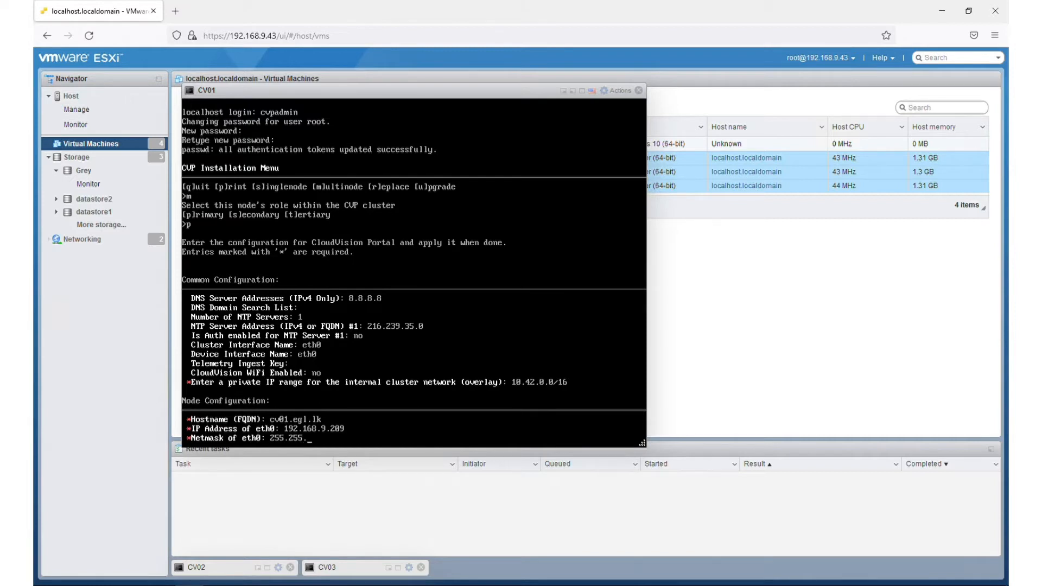
text(.255.0)
key(Return)
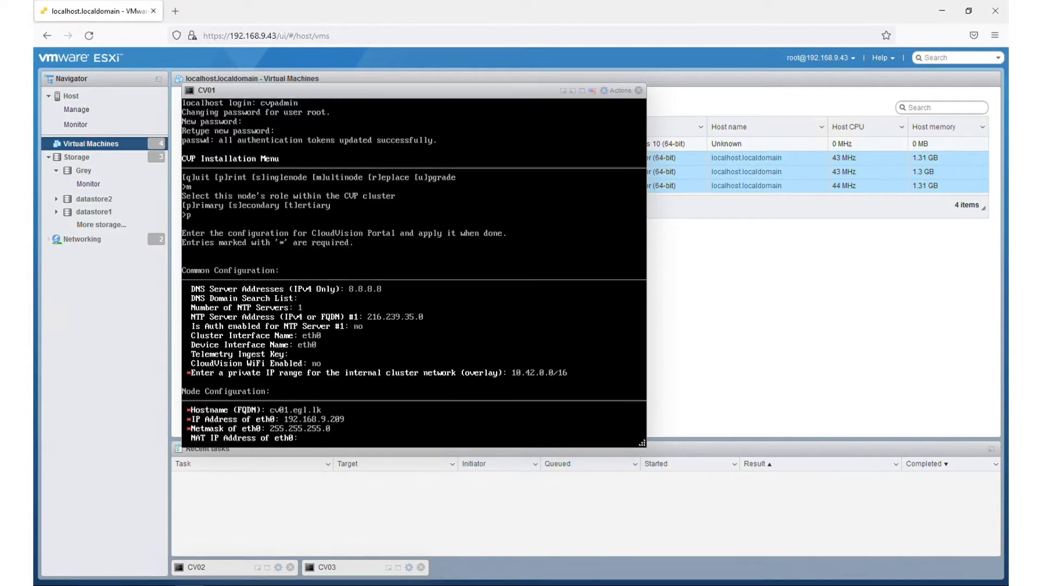
key(Return)
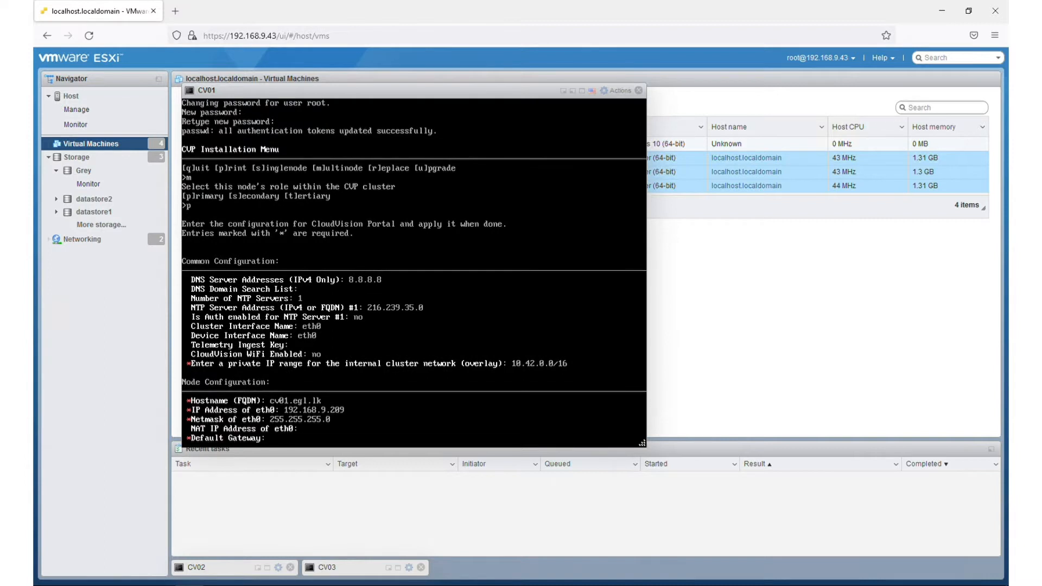
text(2.18)
key(BackSpace)
text(68.9.254)
key(Return)
key(Return)
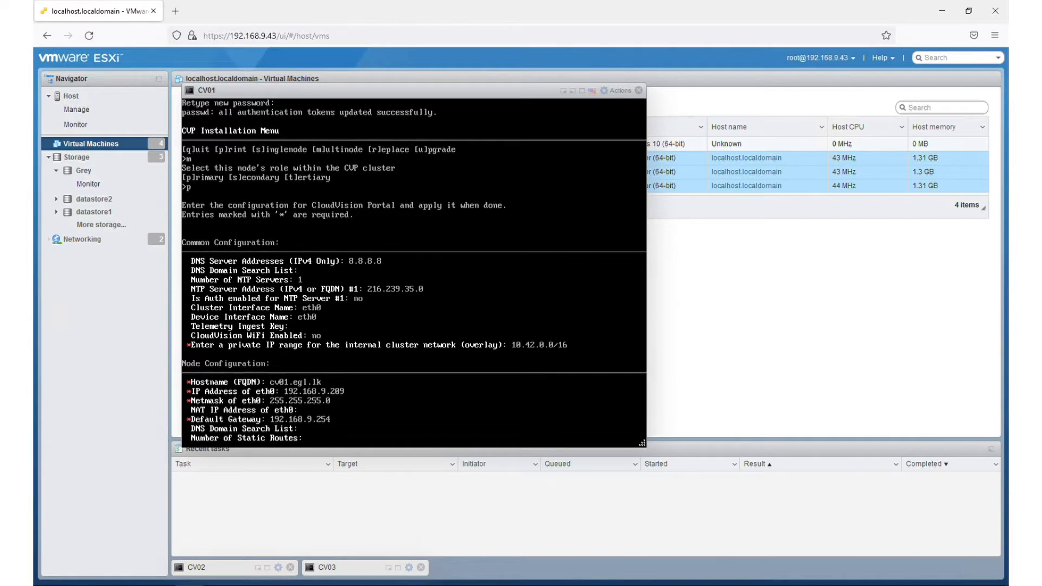
key(Return)
key(Return)
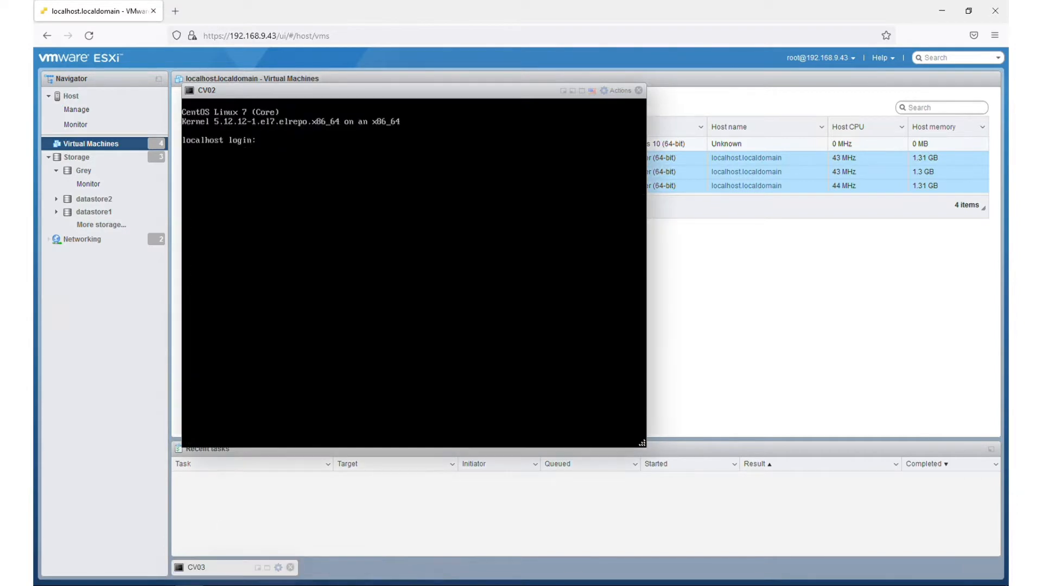
On CV02, log in as cvpadmin, set the password, choose multinode secondary, DNS 8.8.8.8, one NTP server
text(cvpadmin)
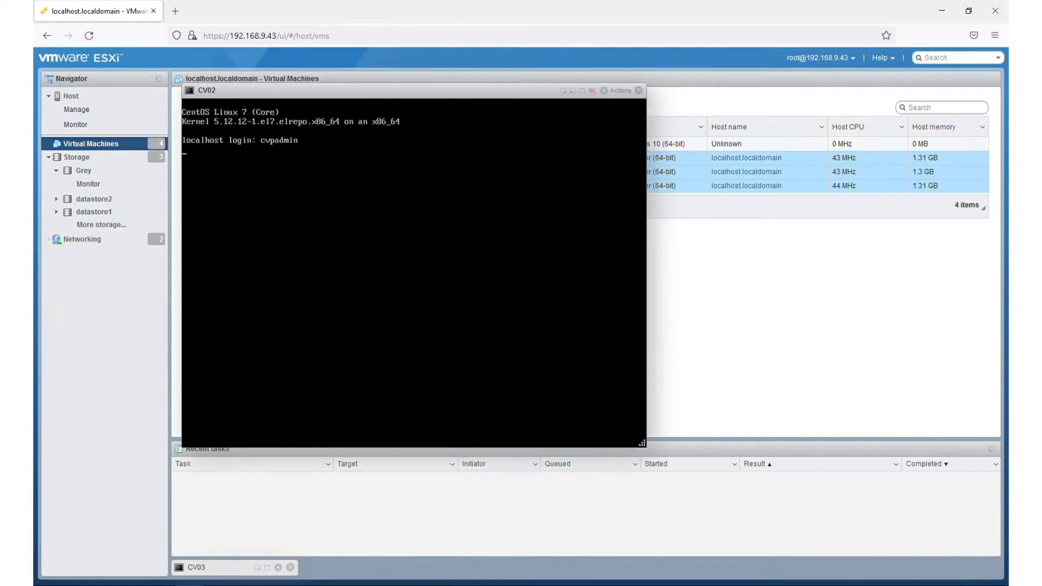
key(Return)
key(Return)
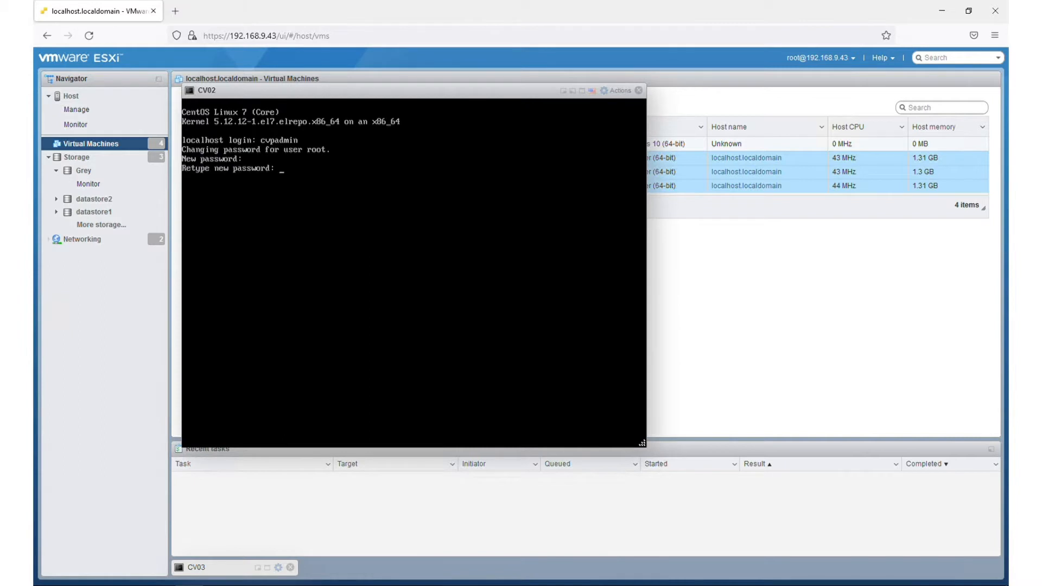
key(Return)
text(m)
key(Return)
text(s)
key(Return)
text(8.8.8.8)
key(Return)
key(Return)
text(1)
key(Return)
Set NTP server 216.239.35.0 without authentication and primary node address 192.168.9.209
text(216.239.35.0)
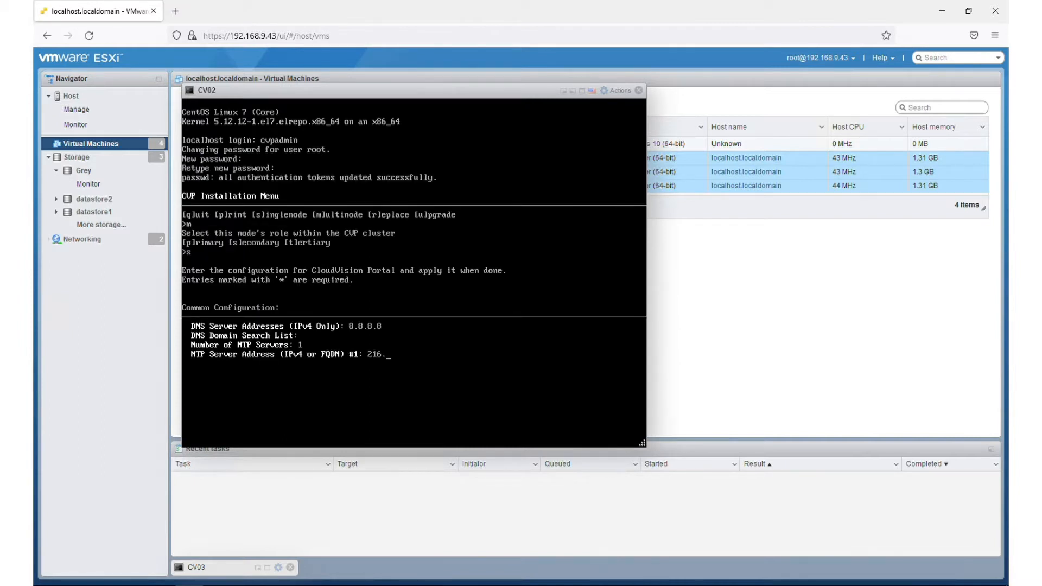
key(Return)
text(no)
key(Return)
key(Return)
key(Return)
key(Return)
key(Return)
key(Return)
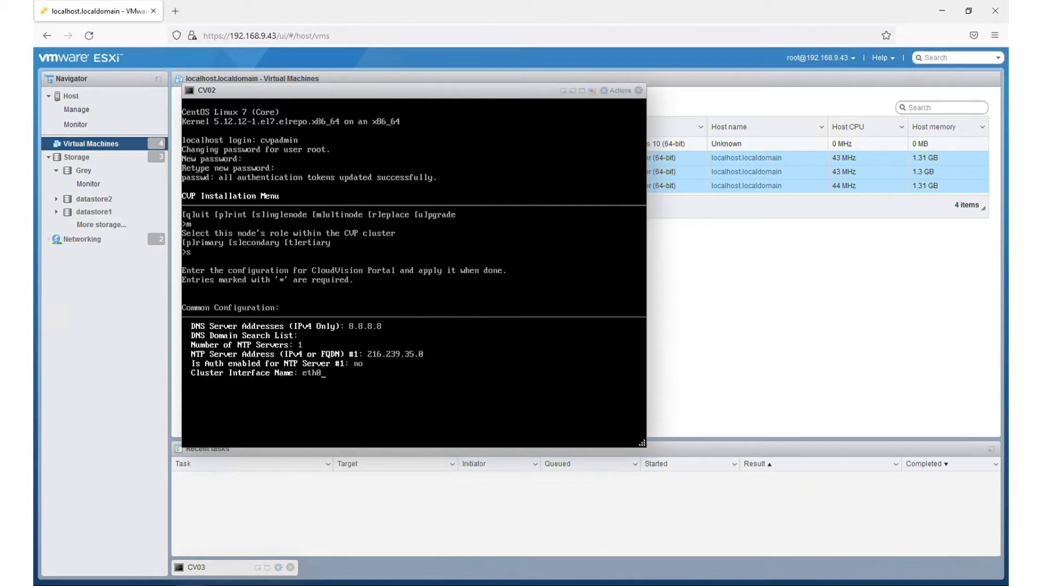
text(192.168.9.209)
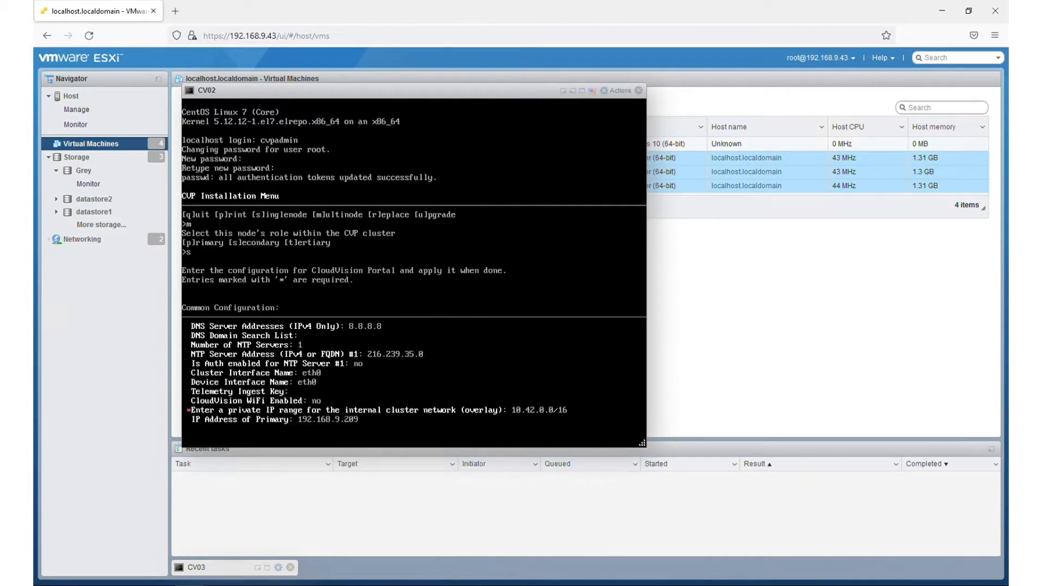
key(Return)
Enter hostname cv02.egl.lk, IP 192.168.9.210, netmask 255.255.255.0, gateway 192.168.9.254, then switch to CV03
text(cv02.egl.lk)
key(Return)
text(192.168.9.210)
key(Return)
text(255.255.255.0)
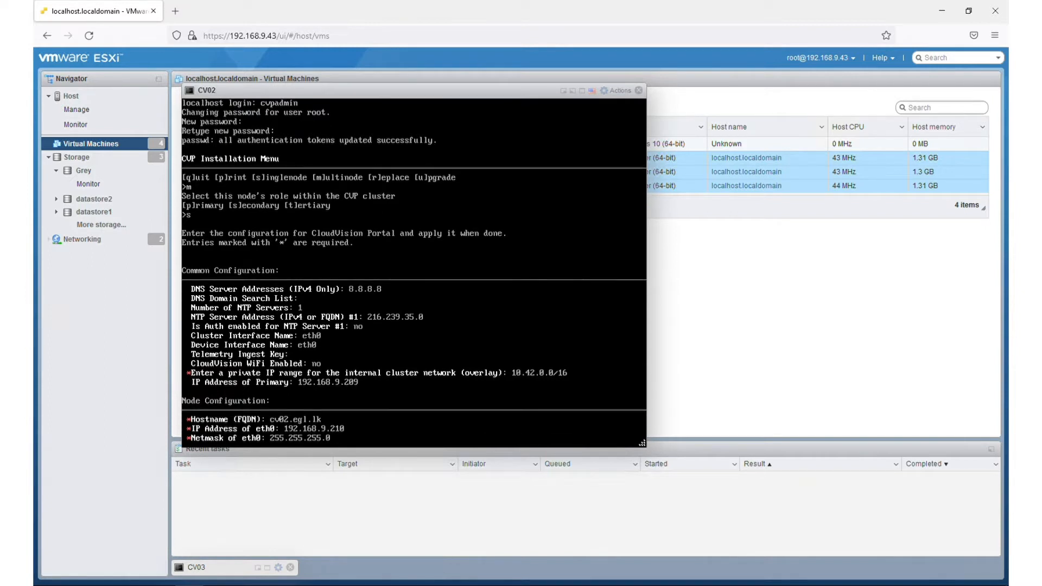
key(Return)
key(Return)
text(192.18.9.254)
key(BackSpace)
key(BackSpace)
key(BackSpace)
key(BackSpace)
key(BackSpace)
key(BackSpace)
key(BackSpace)
text(68.9.254)
key(Return)
key(Return)
key(Return)
key(Return)
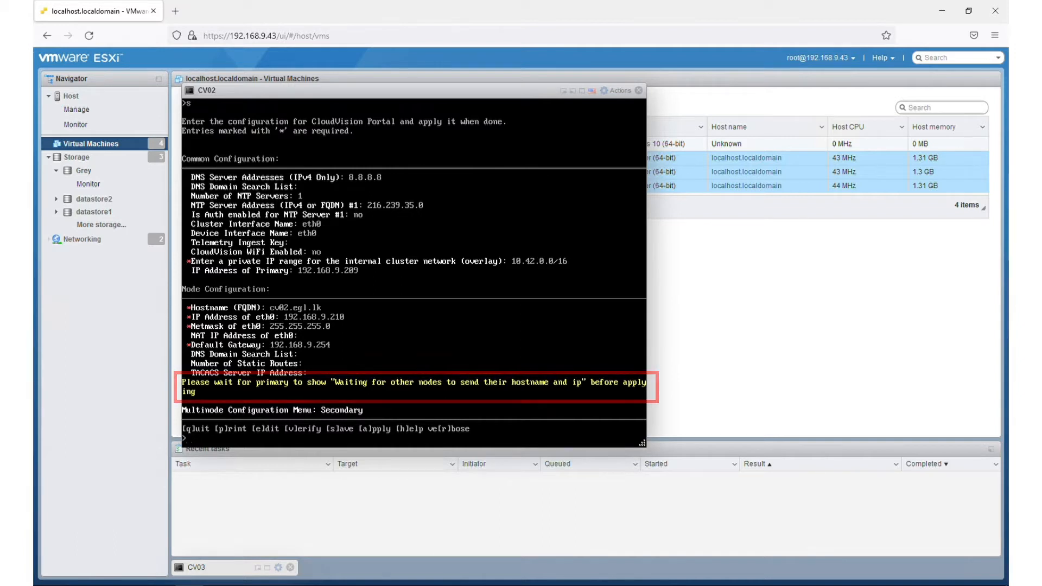
click(234, 570)
On CV03, log in as cvpadmin, set the password, choose multinode tertiary, DNS 8.8.8.8, one NTP server
text(cvpadmin)
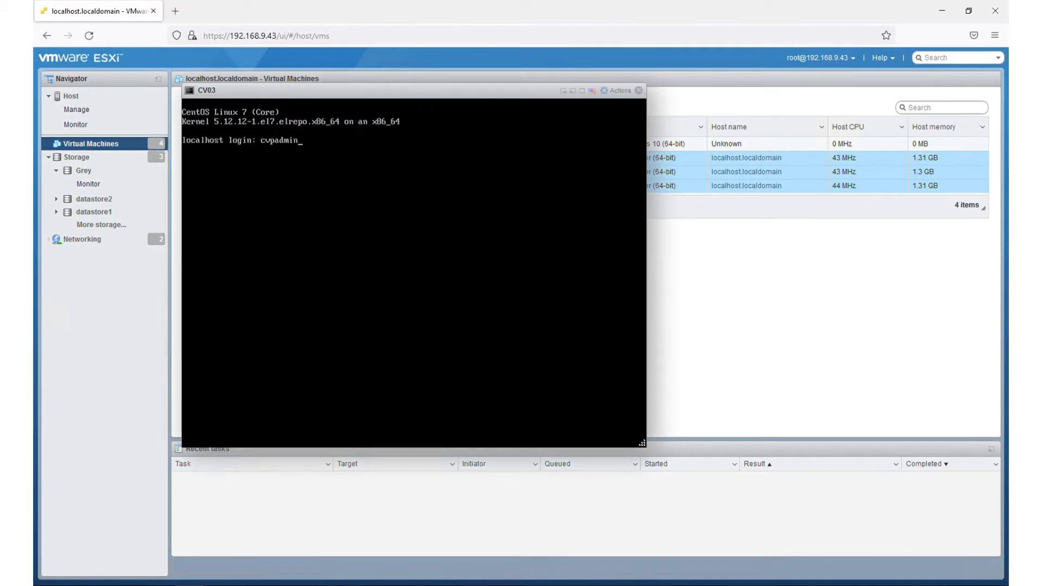
key(Return)
key(Return)
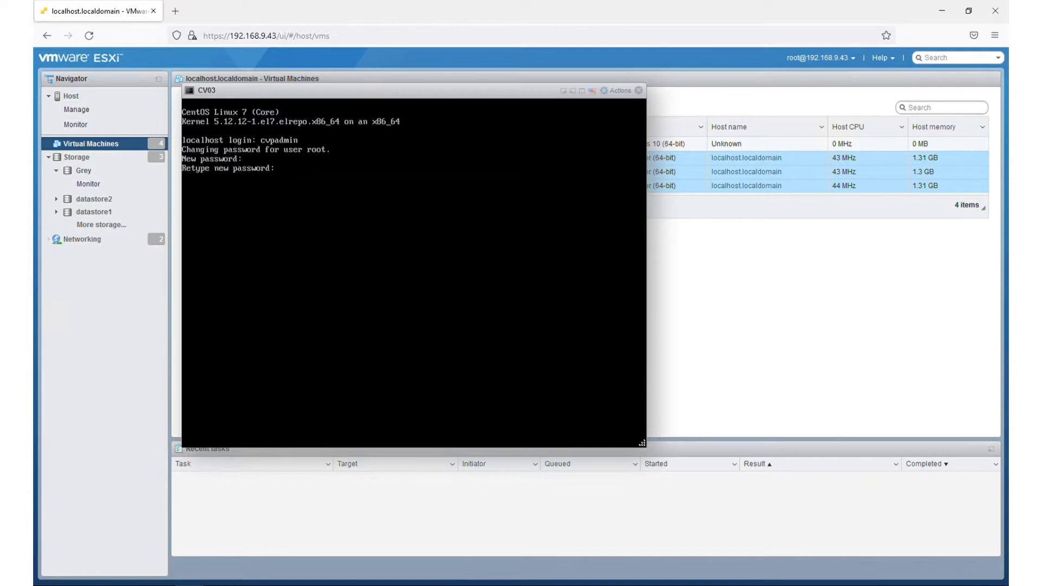
key(Return)
text(m)
key(Return)
text(t)
key(Return)
text(8.8.8.8)
key(Return)
key(Return)
text(1)
key(Return)
Set NTP server 216.239.35.0 without authentication and primary node address 192.168.9.209
text(216.239.35.0)
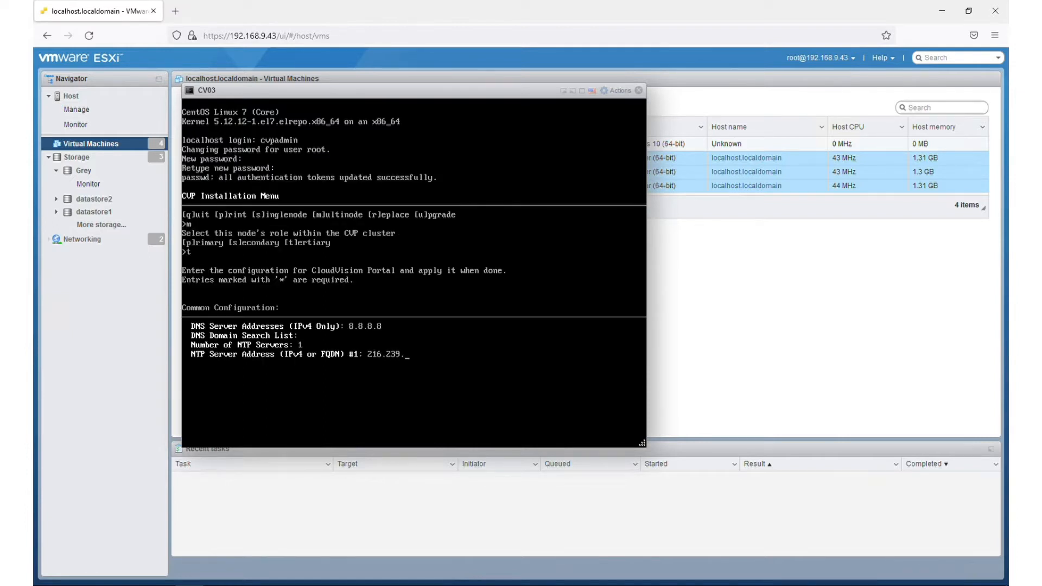
key(Return)
text(no)
key(Return)
key(Return)
key(Return)
key(Return)
key(Return)
key(Return)
text(192.168.9.209)
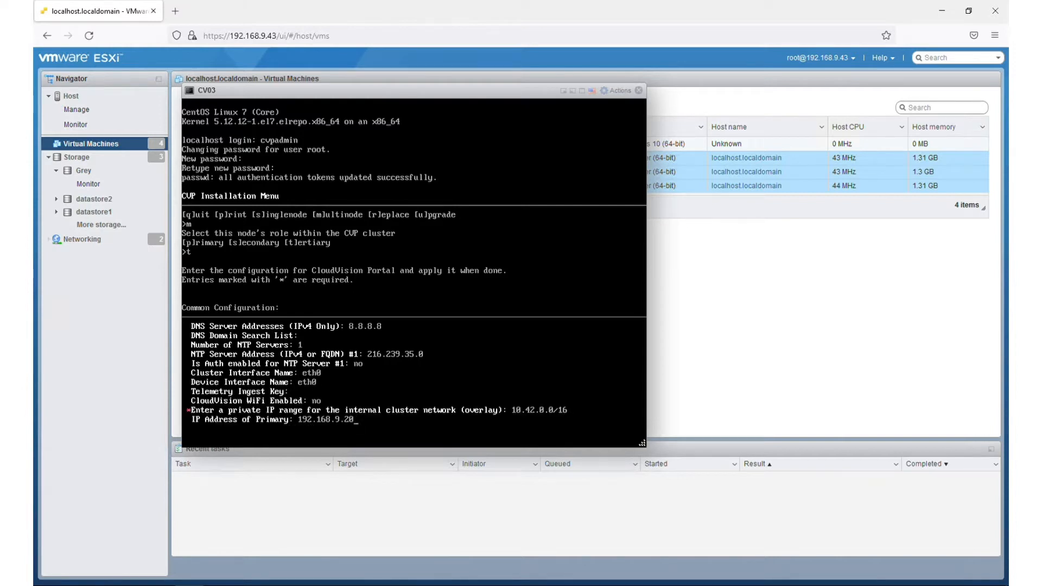
key(Return)
Enter hostname cv03.egl.lk, IP 192.168.9.211, netmask 255.255.255.0 and gateway 192.168.9.254
text(cv03.egl.lk)
key(Return)
text(192.168.9.211)
key(Return)
text(255.255.255.0)
key(Return)
key(Return)
text(192.168.9.254)
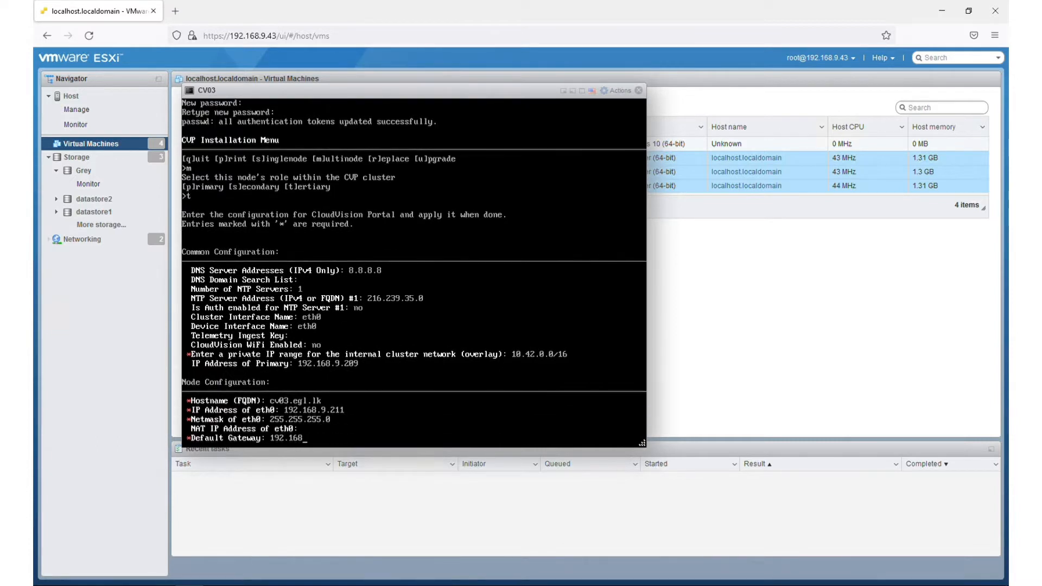
key(Return)
key(Return)
key(Return)
key(Return)
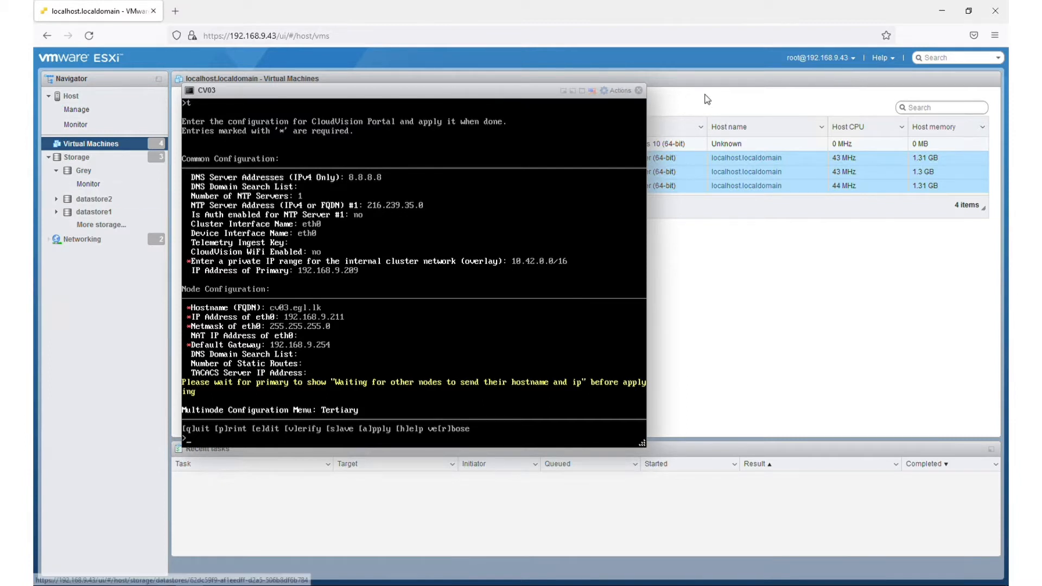
On CV01's console, apply the primary configuration with 'a' and answer yes to continue
drag(724, 93, 846, 89)
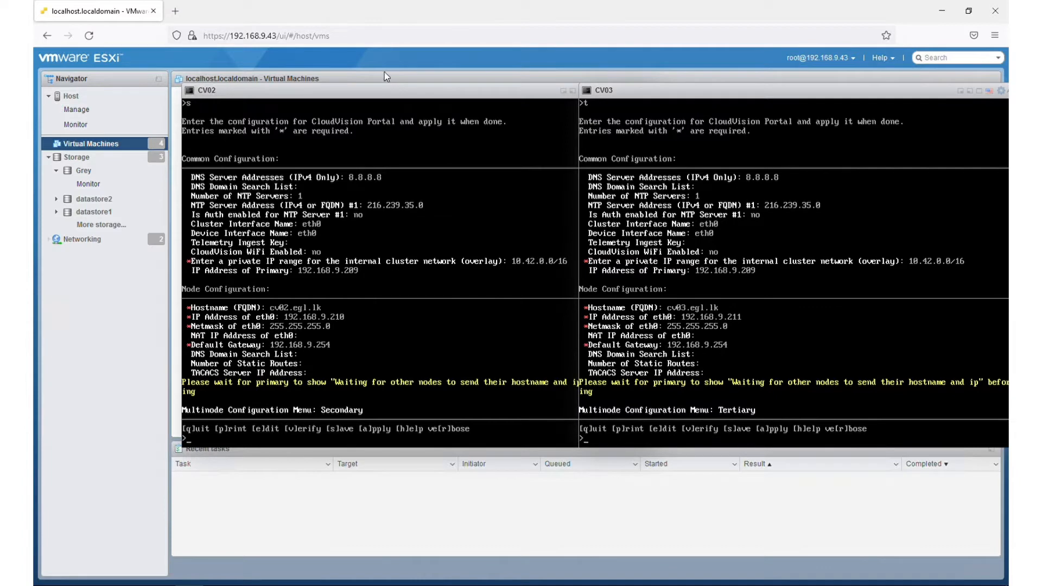
drag(386, 94, 579, 87)
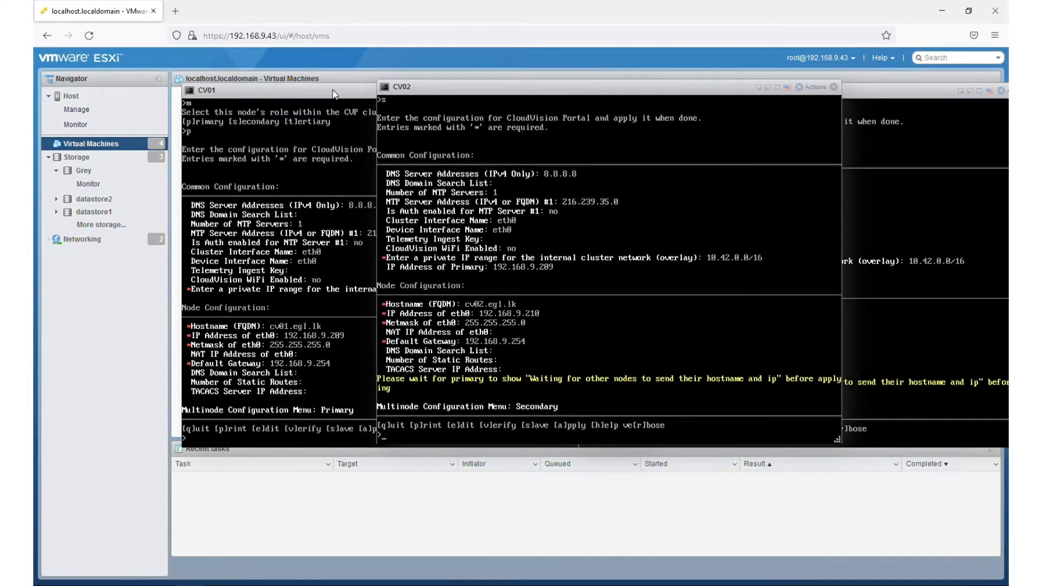
click(333, 93)
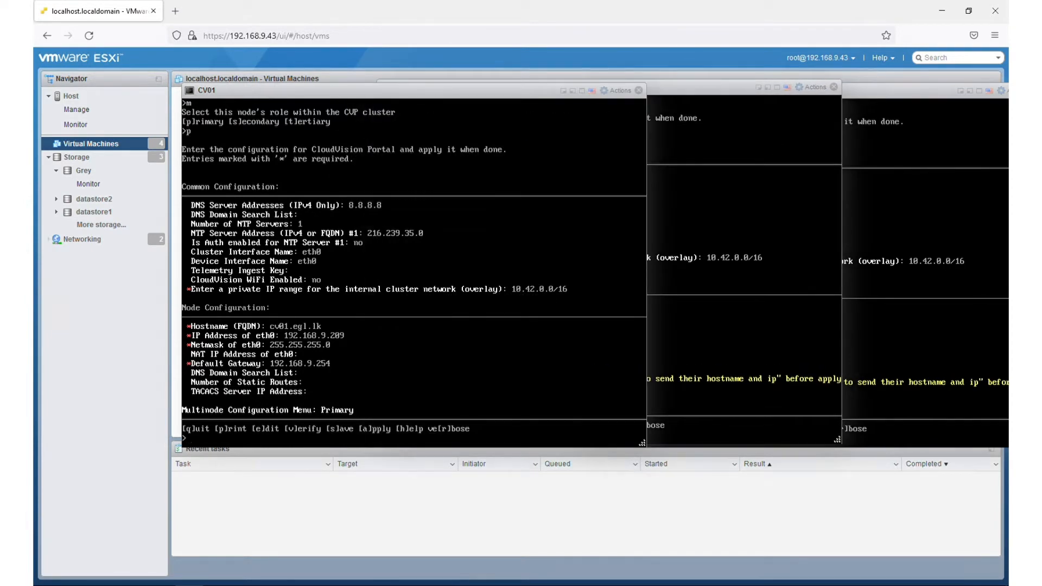
text(a)
key(Return)
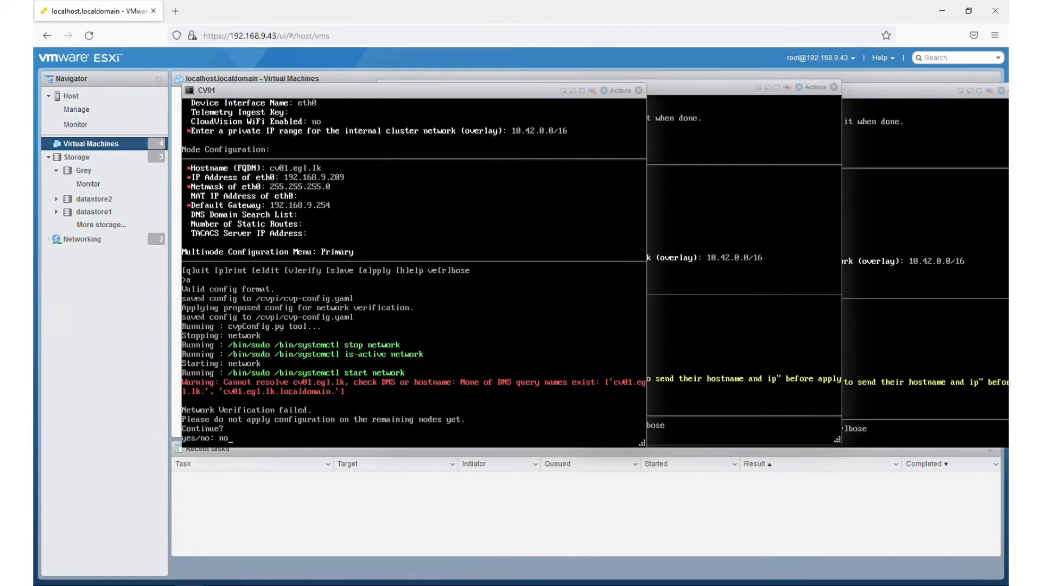
key(BackSpace)
key(BackSpace)
text(yes)
key(Return)
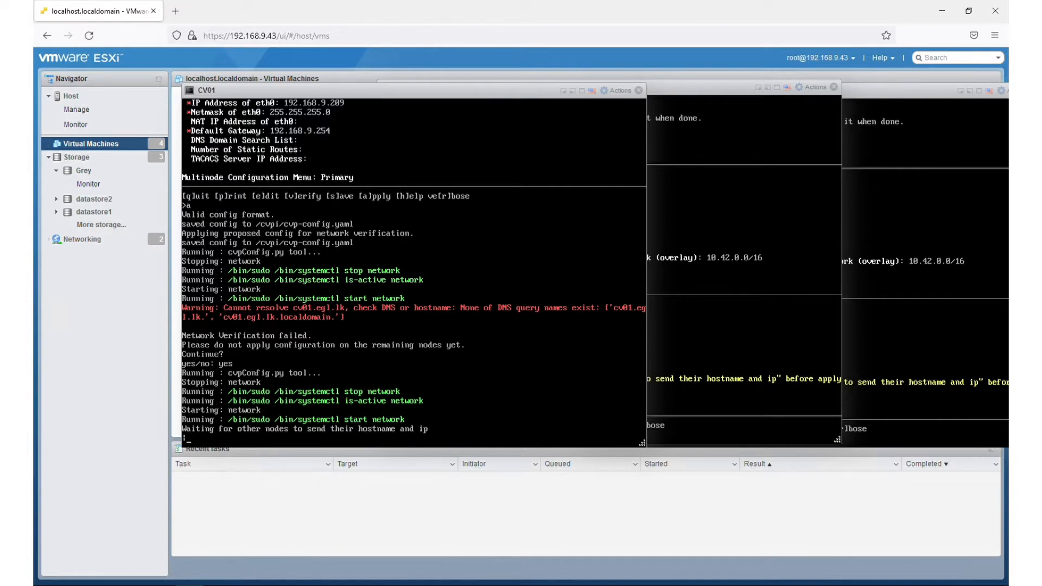
Apply the secondary configuration on CV02 with the primary's root password, and the tertiary configuration on CV03
click(751, 142)
text(a)
key(Return)
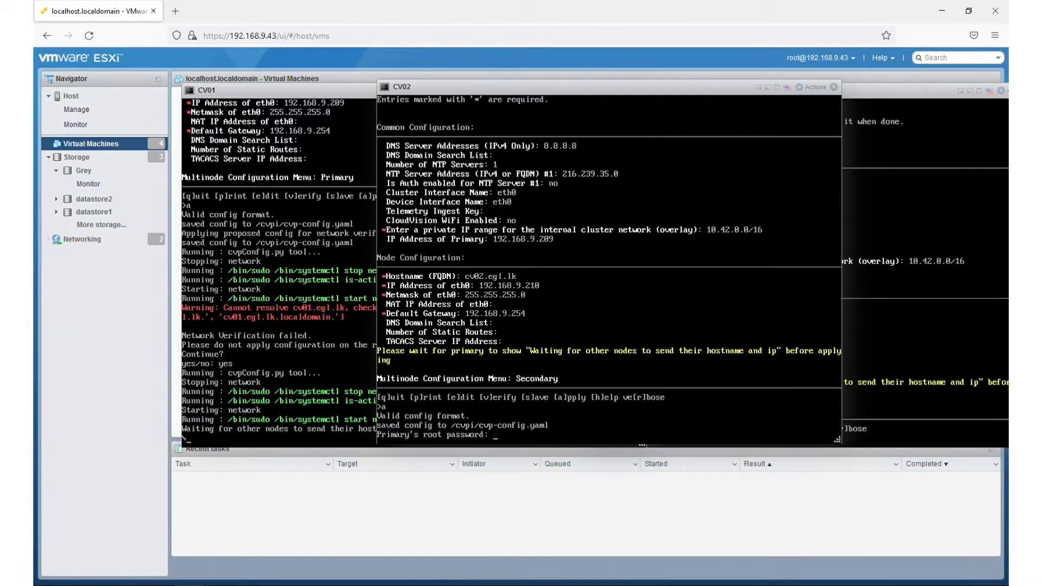
key(Return)
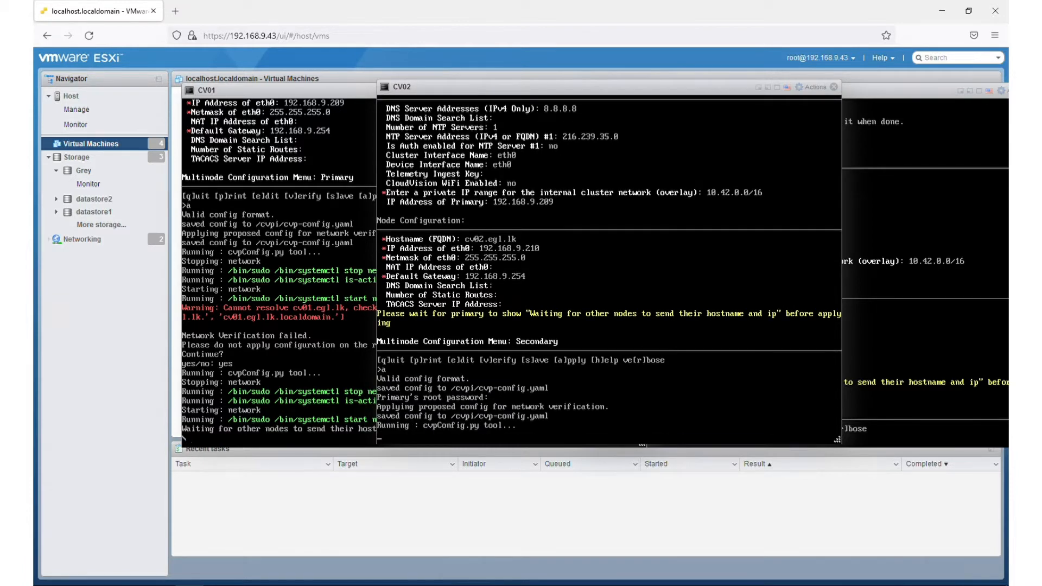
click(903, 88)
text(a)
key(Return)
key(Return)
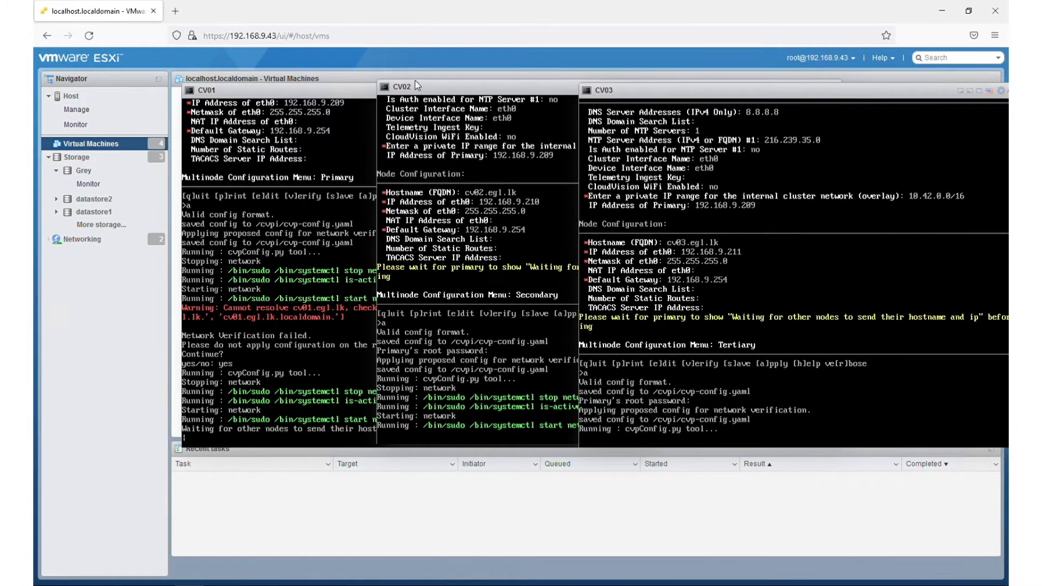
Answer 'yes' on CV02 and CV03 to continue past the failed verification
click(428, 86)
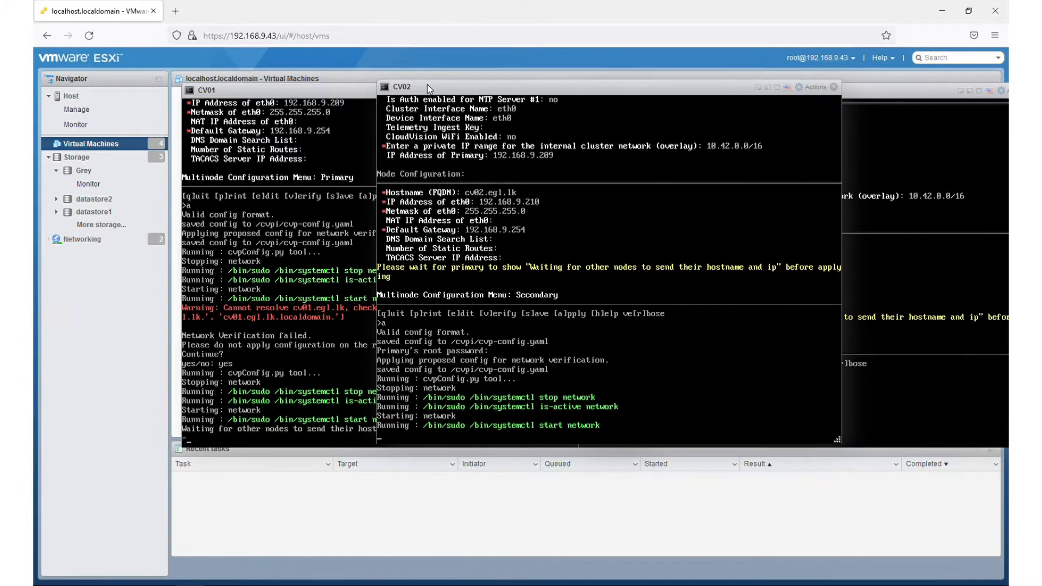
text(yes/no: yes)
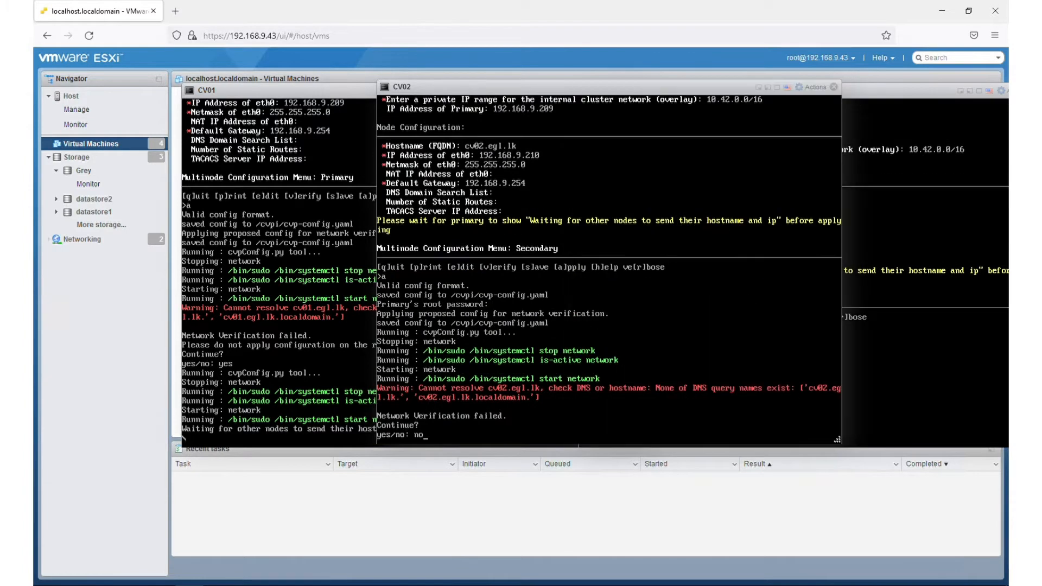
key(Return)
click(853, 94)
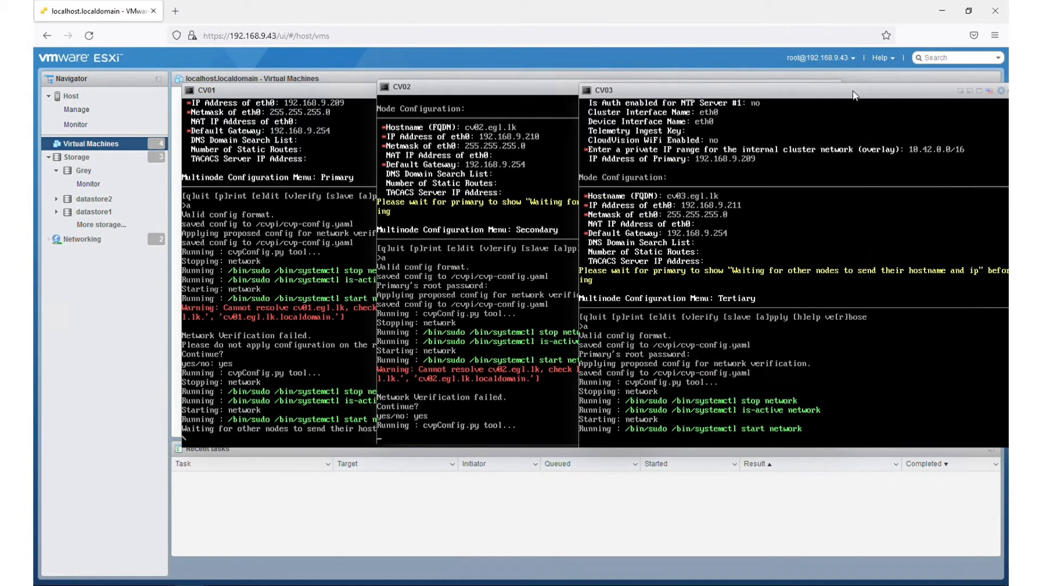
text(yes/no: no)
key(Return)
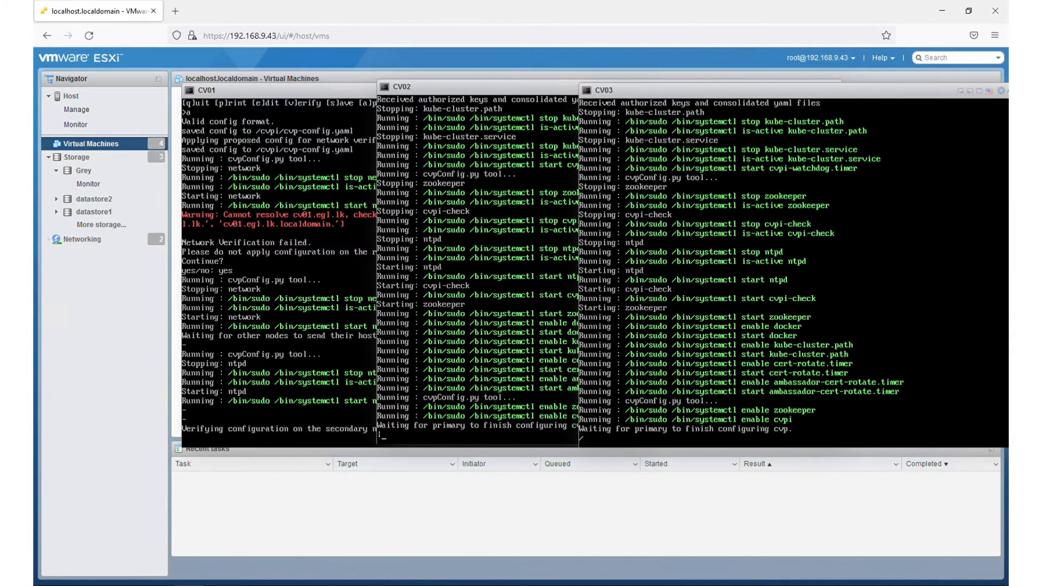
click(319, 96)
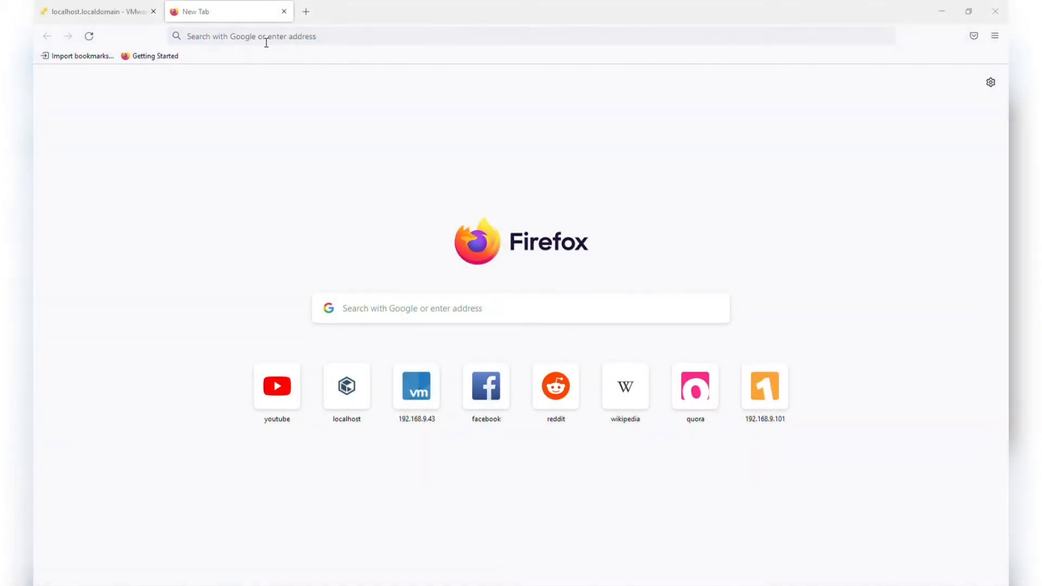
Open 192.168.9.209 in Firefox and accept the certificate risk to continue
click(267, 43)
text(192)
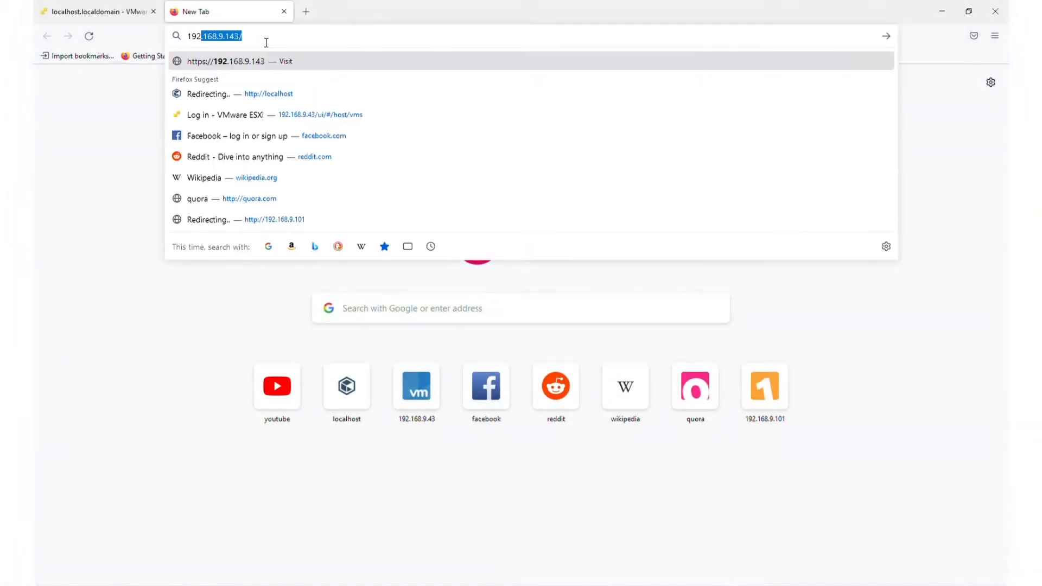
text(.168.9.2)
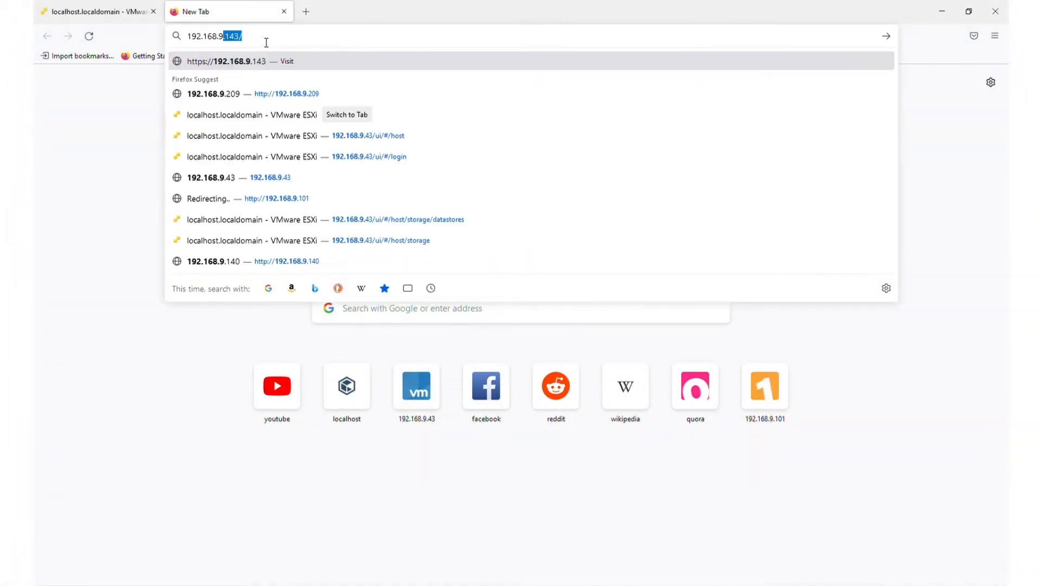
text(09)
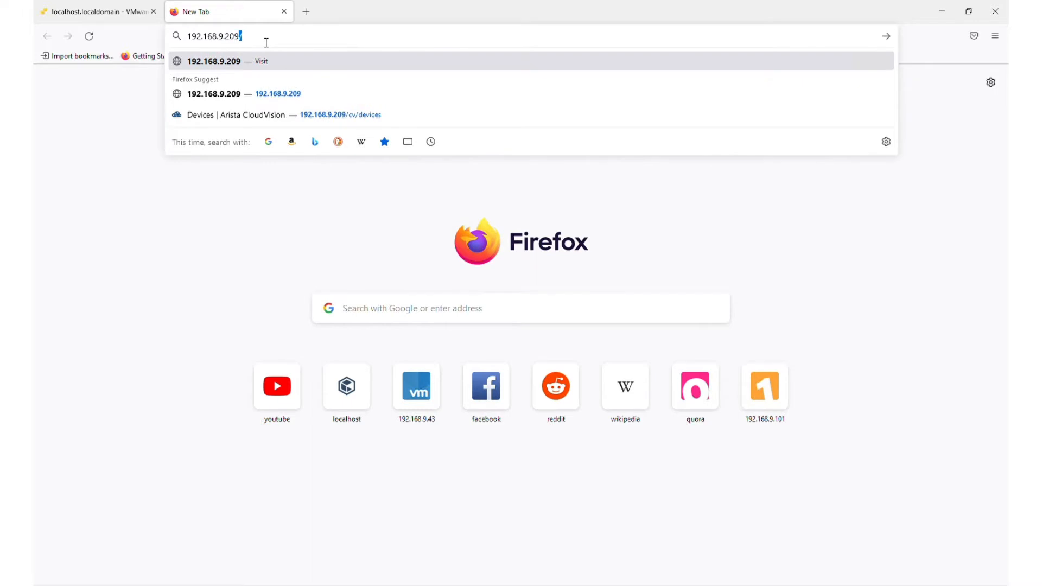
key(Return)
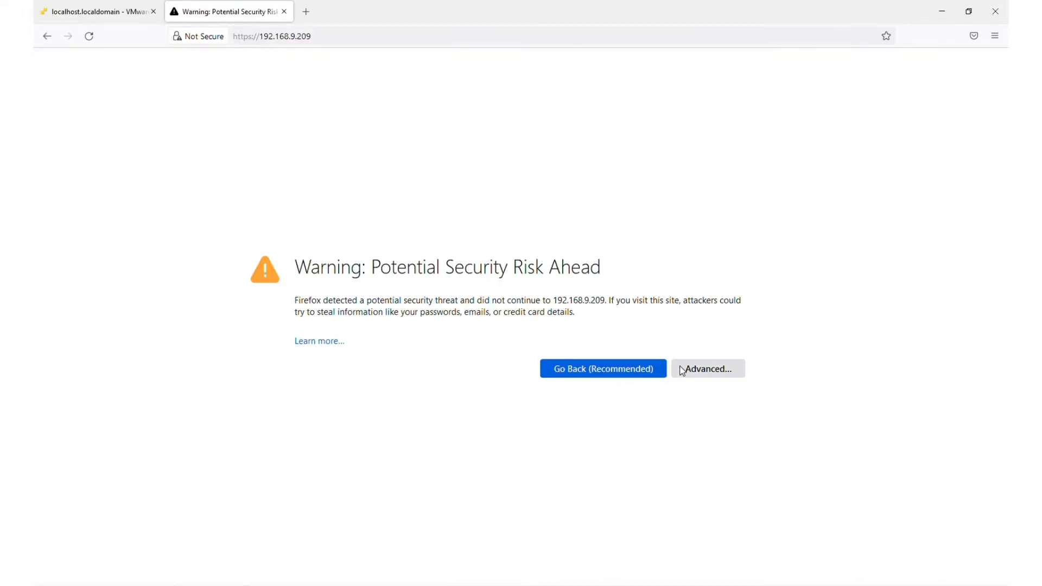
click(707, 369)
click(634, 558)
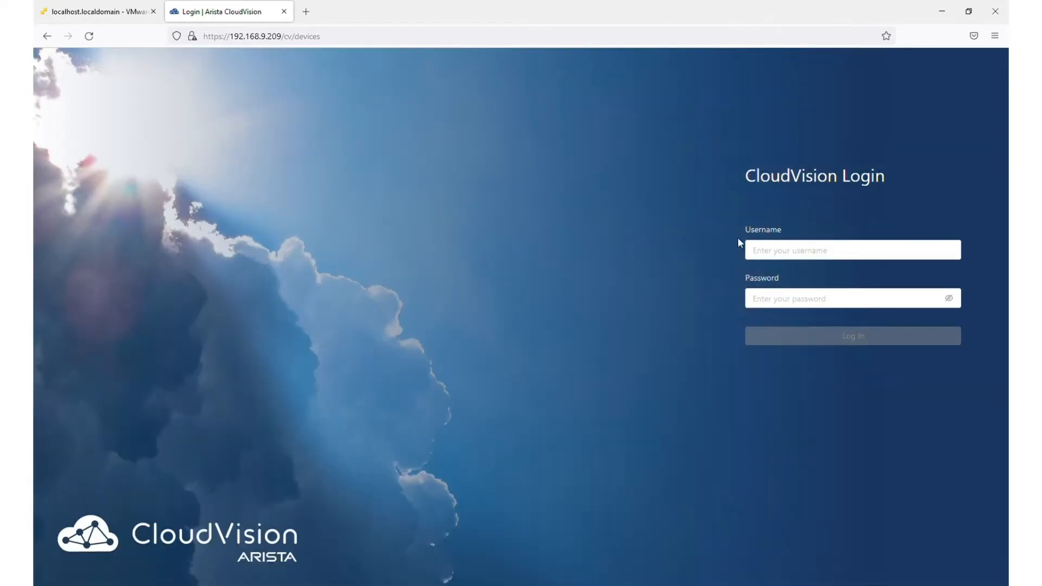
Log in as cvpadmin with the default password and decline saving the login
click(772, 253)
text(cvpadmin)
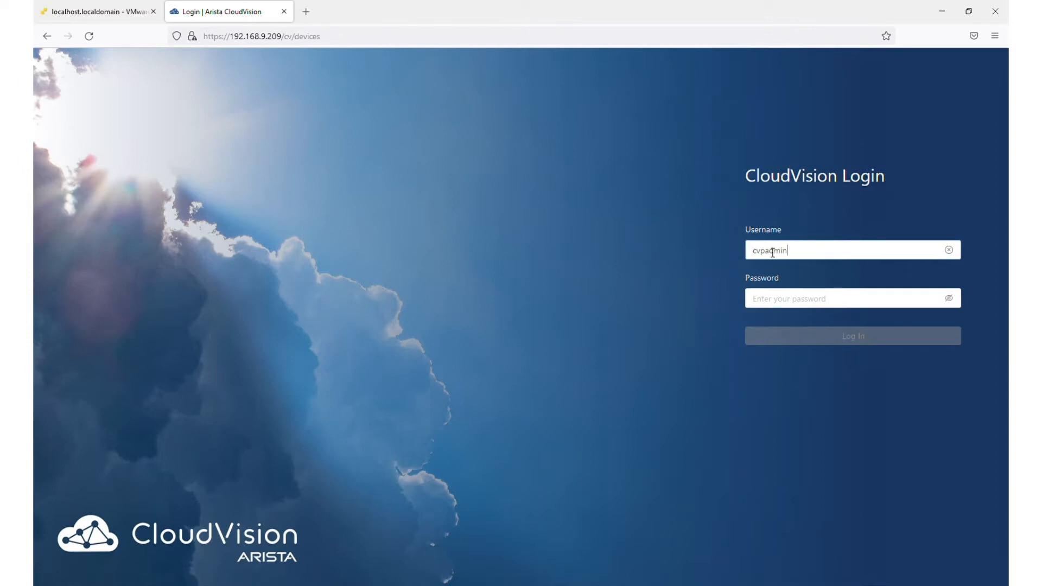
key(Tab)
text(••••••••)
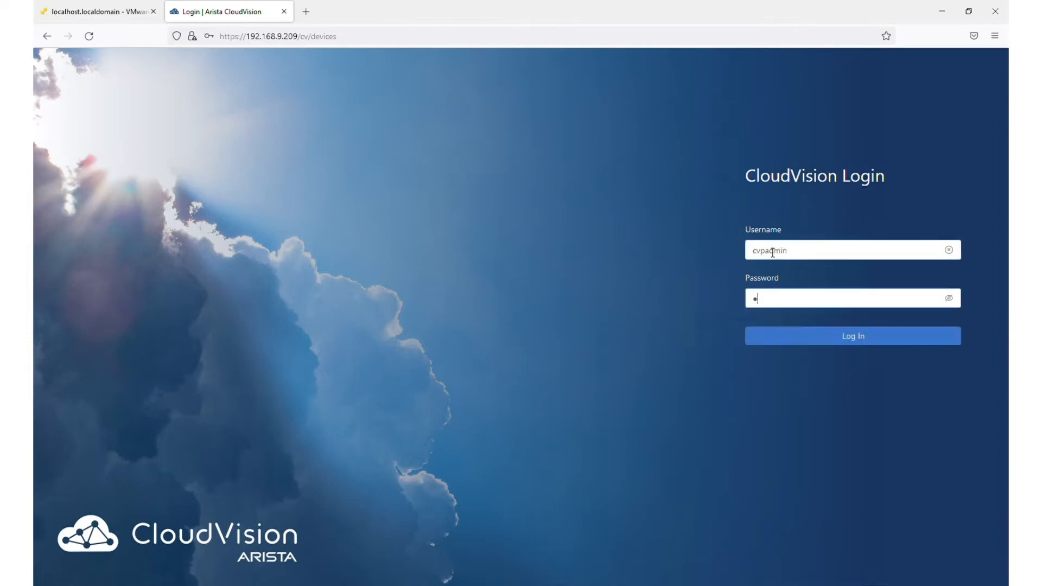
key(Return)
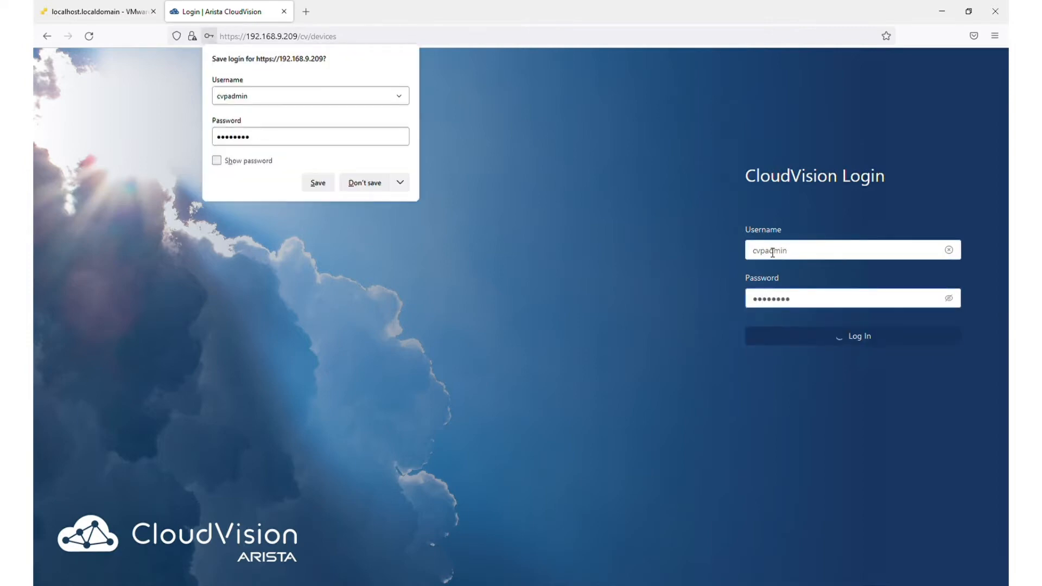
click(384, 183)
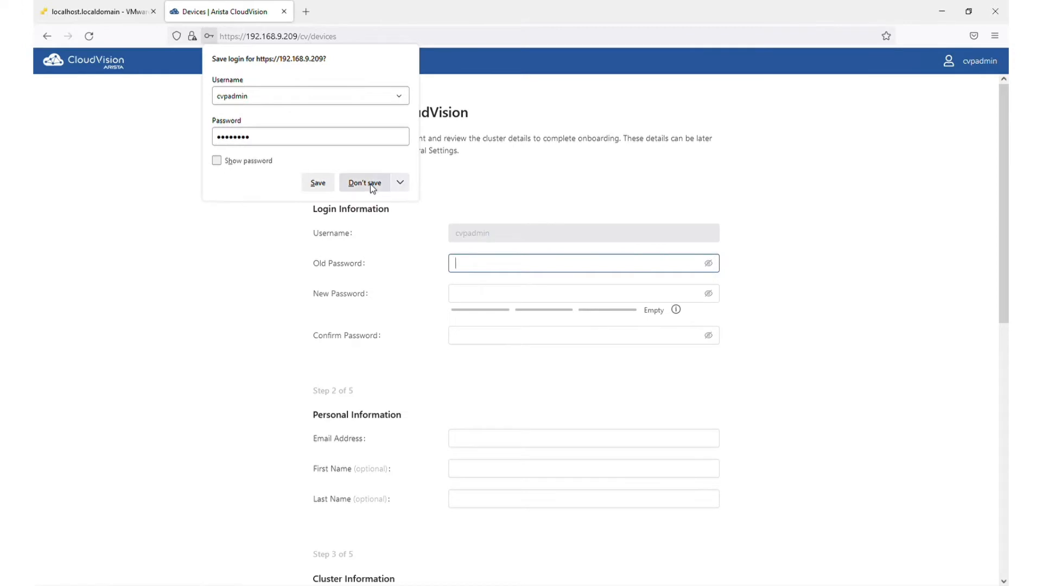
Enter the old admin password and the new password in the onboarding form
text(••••••••)
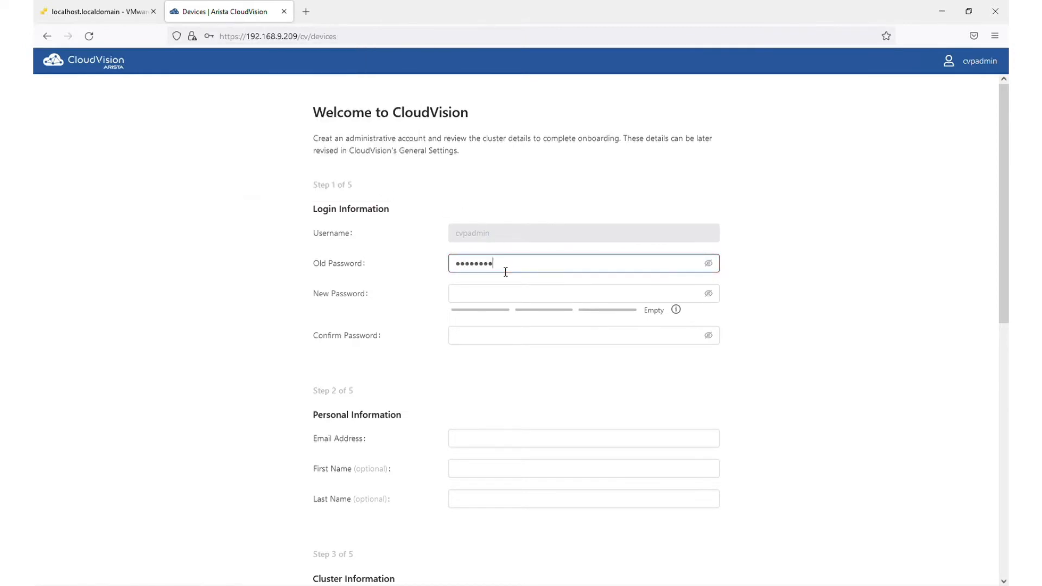
key(Tab)
text(•••••••)
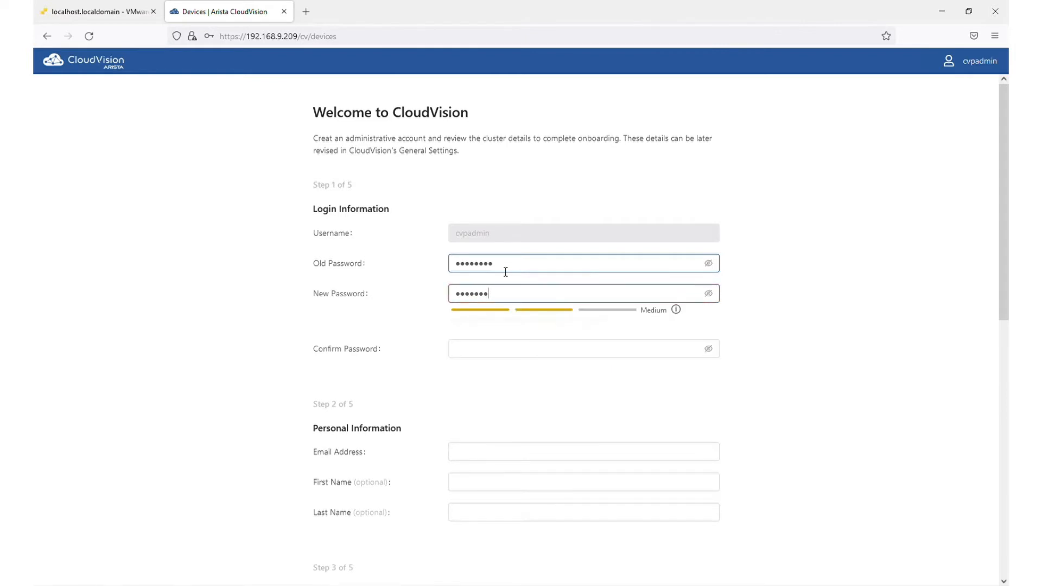
text(••••••••)
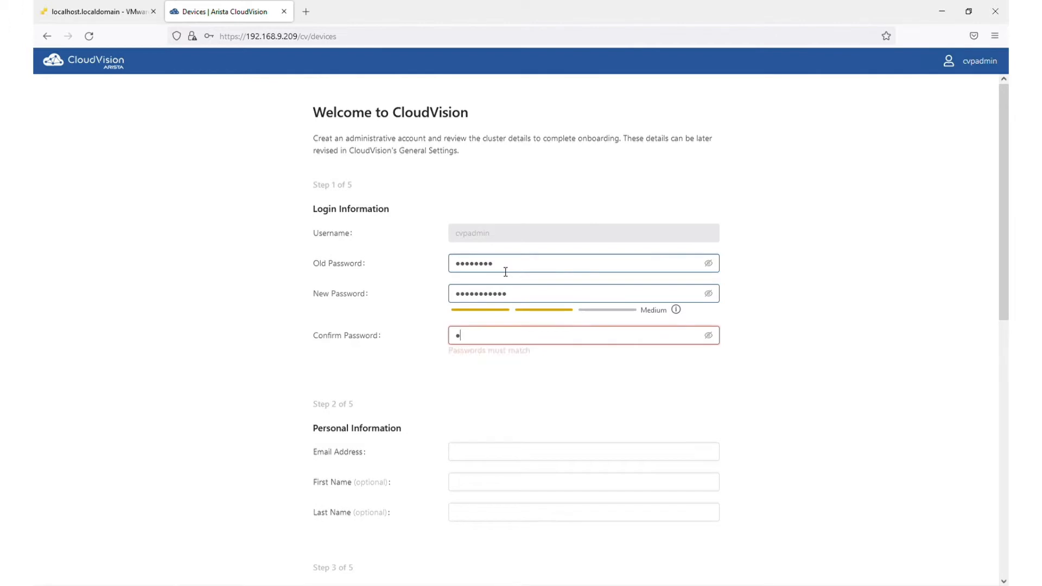
text(•••••••)
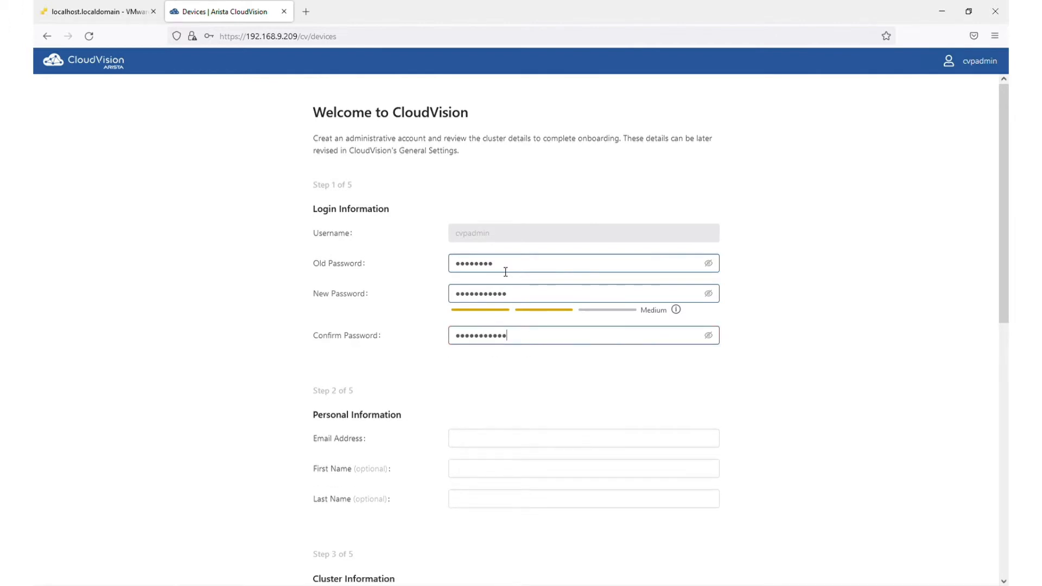
scroll(851, 380, down, 6)
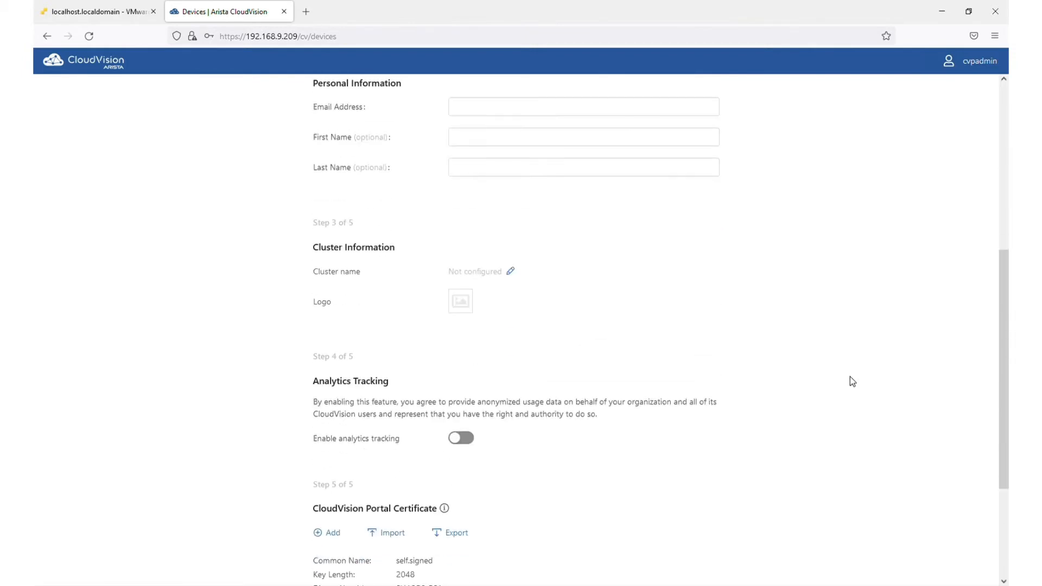
scroll(850, 381, down, 3)
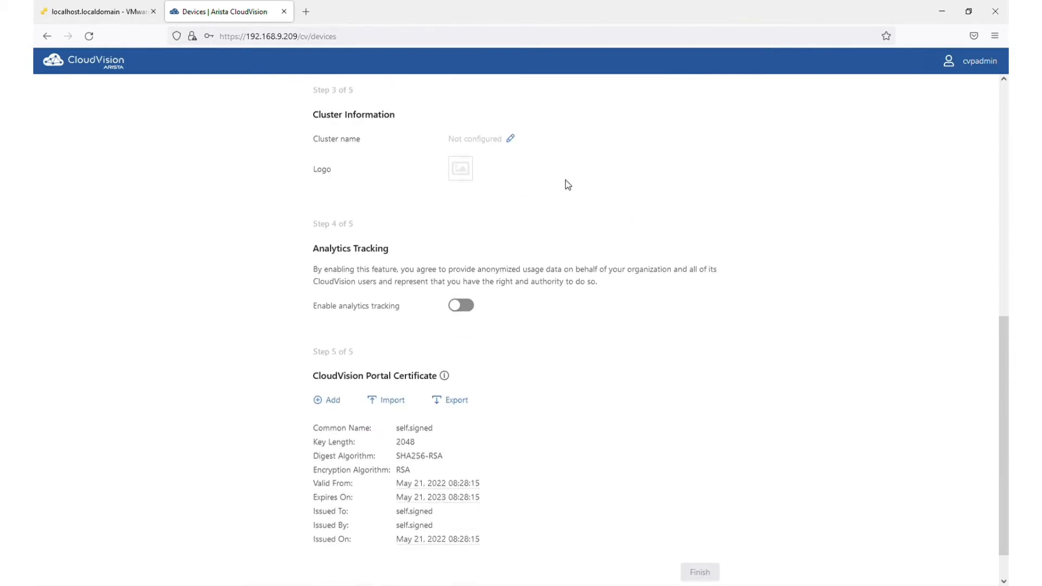
Set the cluster name to 'CV cluster'
click(512, 140)
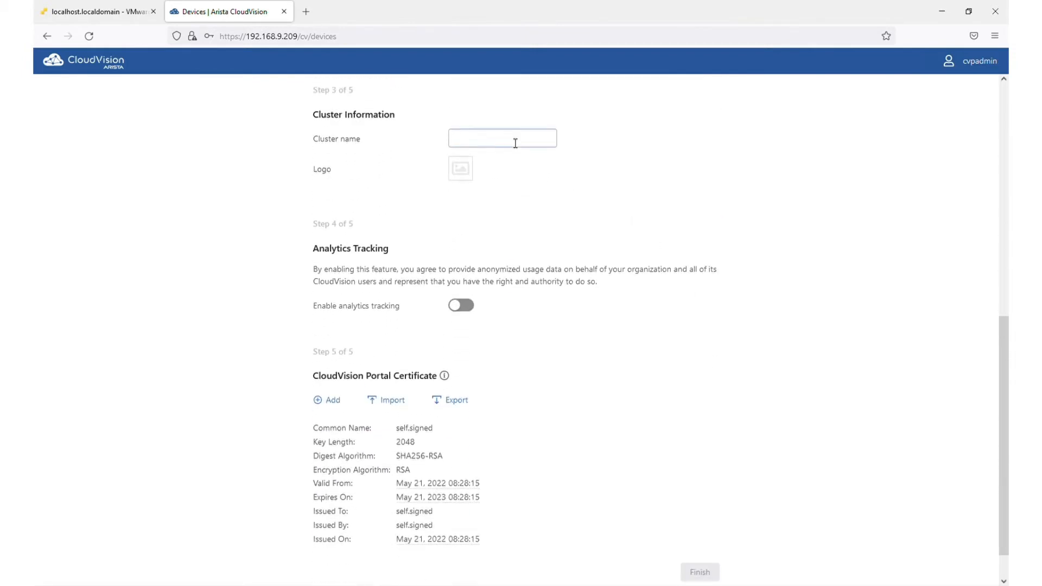
text(CV cluster)
scroll(536, 285, down, 1)
scroll(540, 287, up, 2)
scroll(547, 296, up, 6)
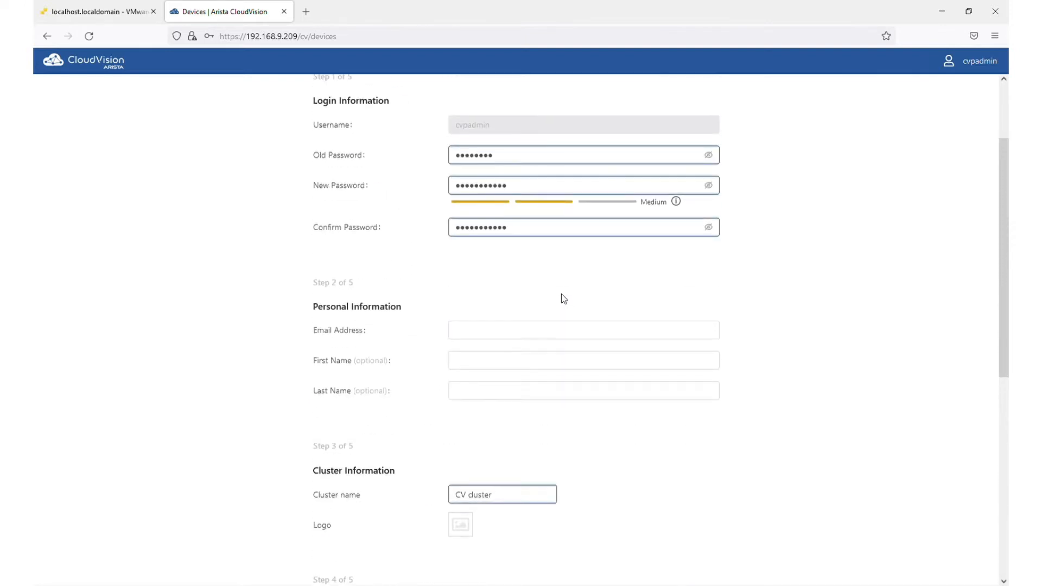
Fill in the admin's e-mail address and first name
click(494, 335)
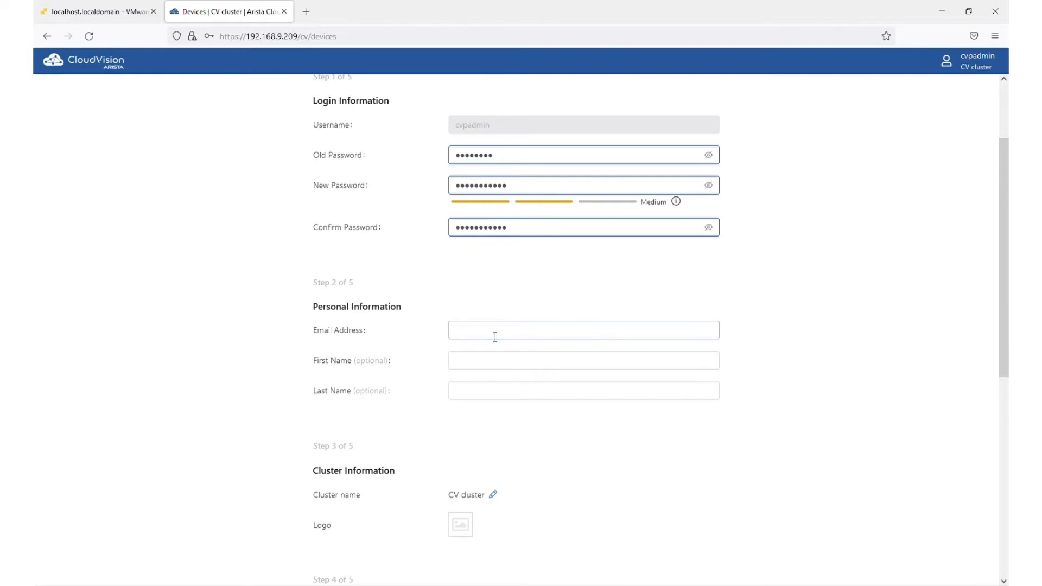
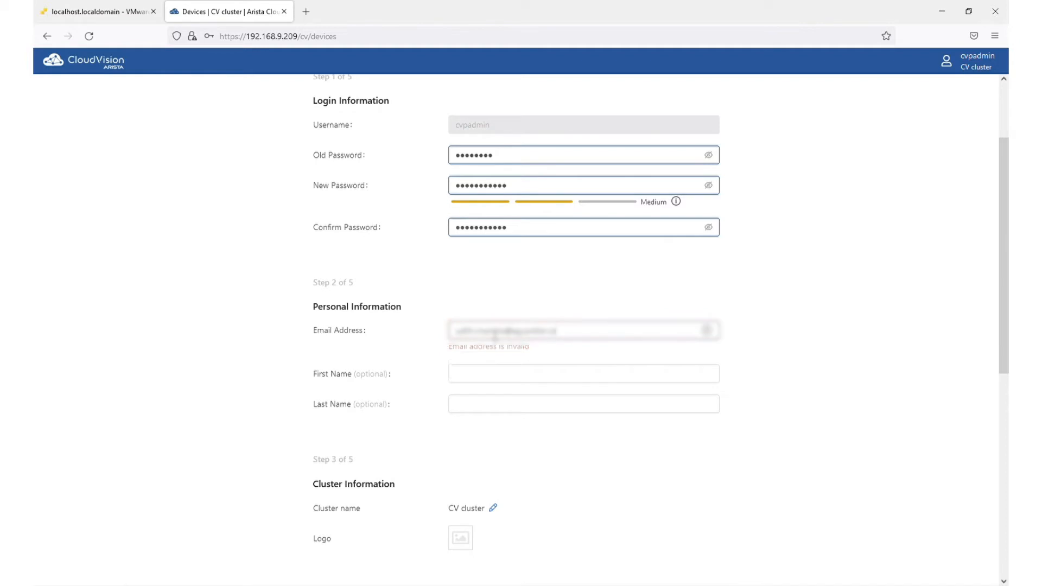
click(526, 361)
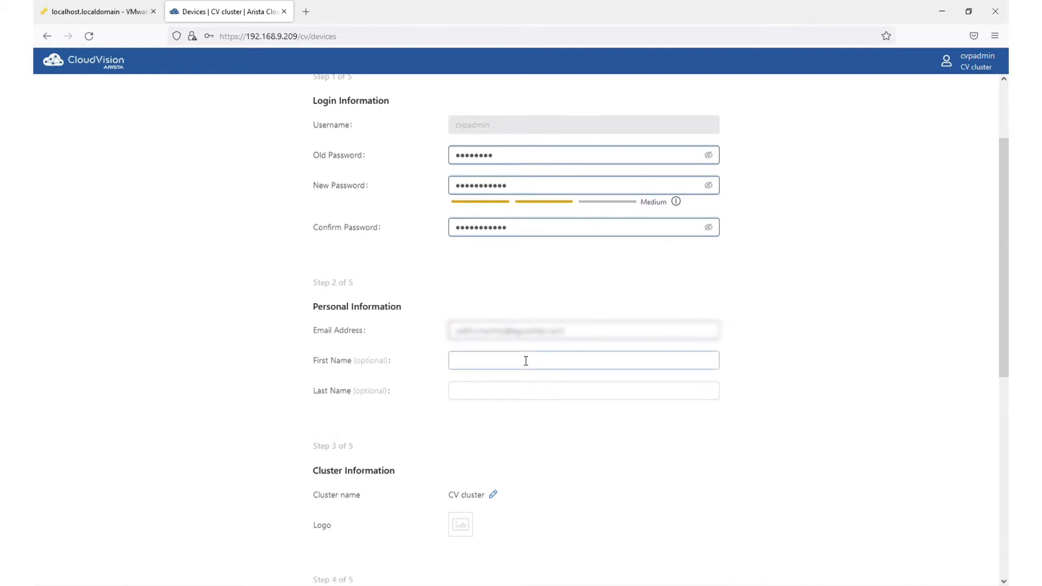
text(Udith)
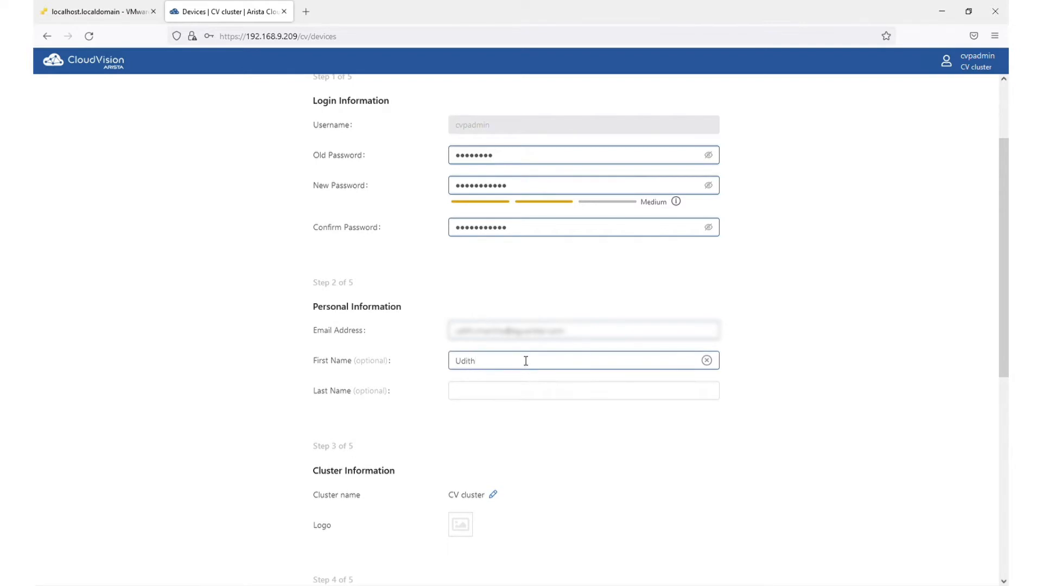
key(Tab)
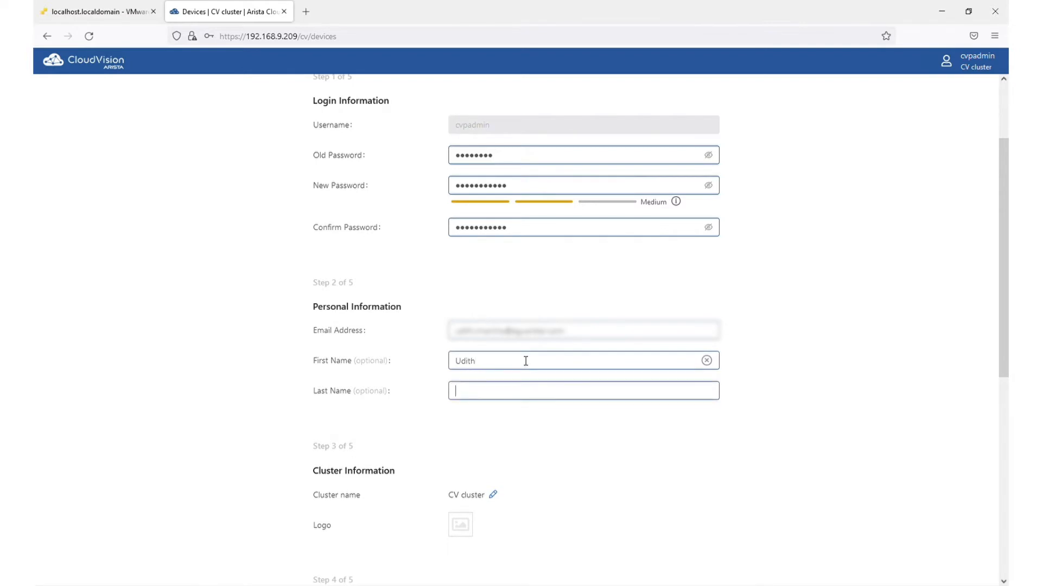
scroll(880, 412, up, 1)
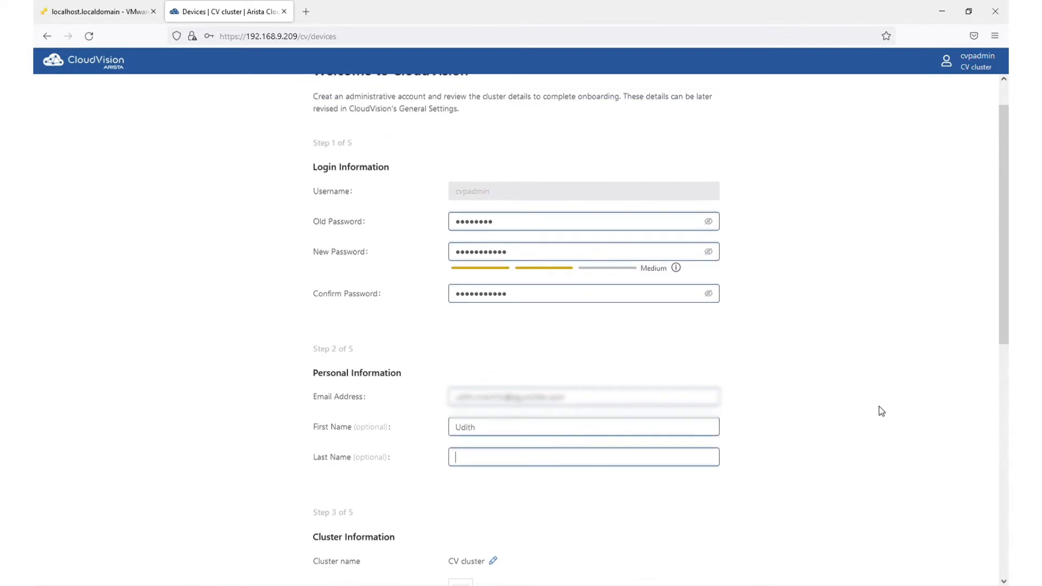
scroll(880, 413, down, 2)
scroll(880, 410, down, 5)
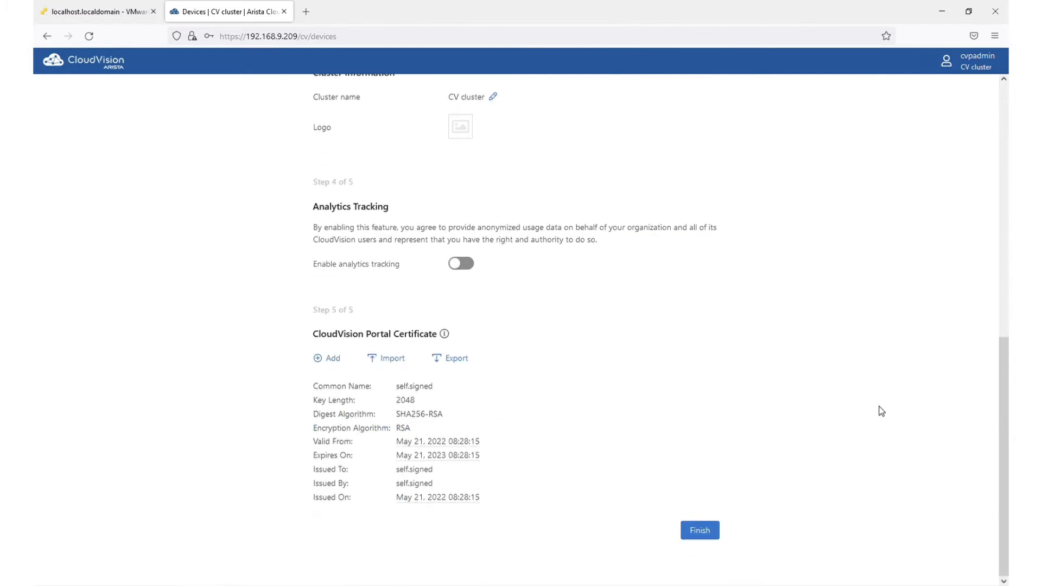
Submit the onboarding form, then log back in as cvpadmin with the account password
click(702, 533)
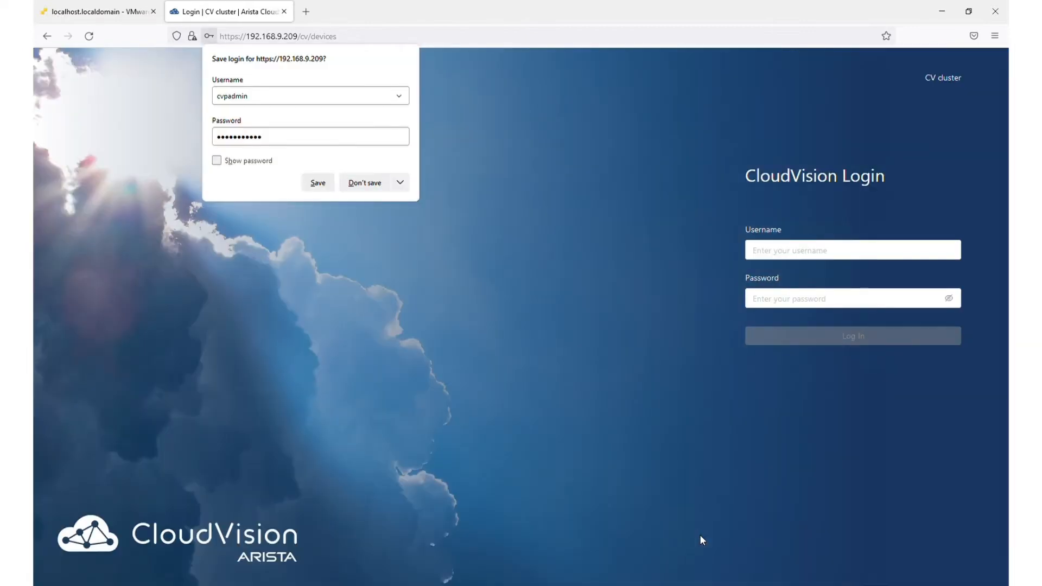
click(361, 186)
click(822, 259)
text(cvpadmin)
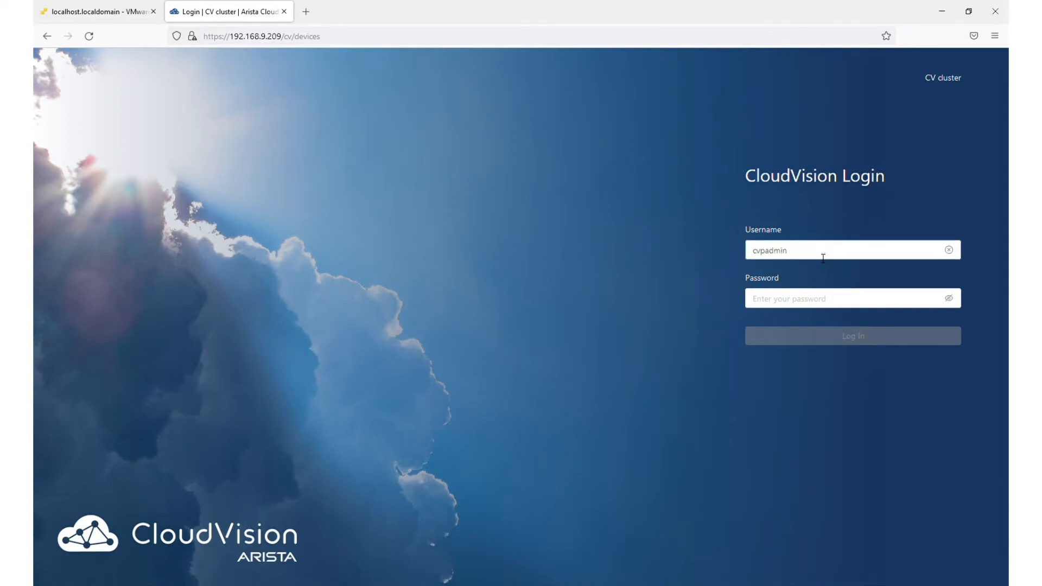
key(Tab)
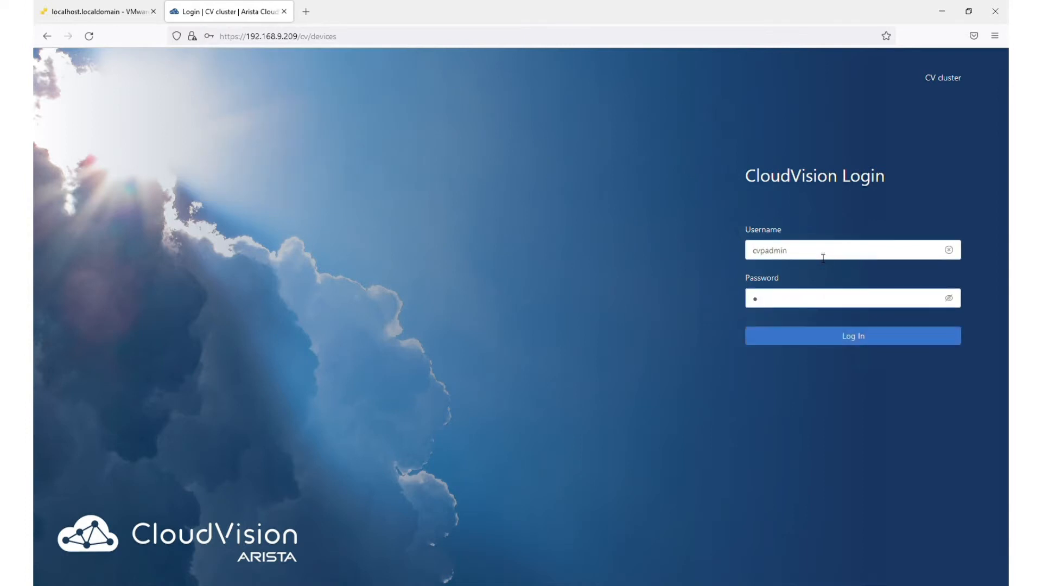
key(Return)
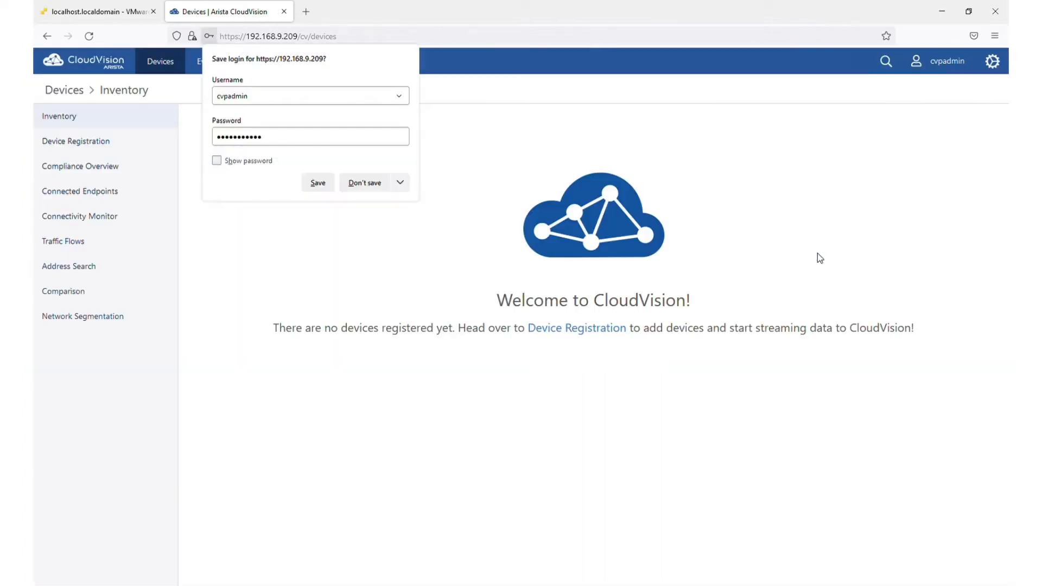
click(356, 183)
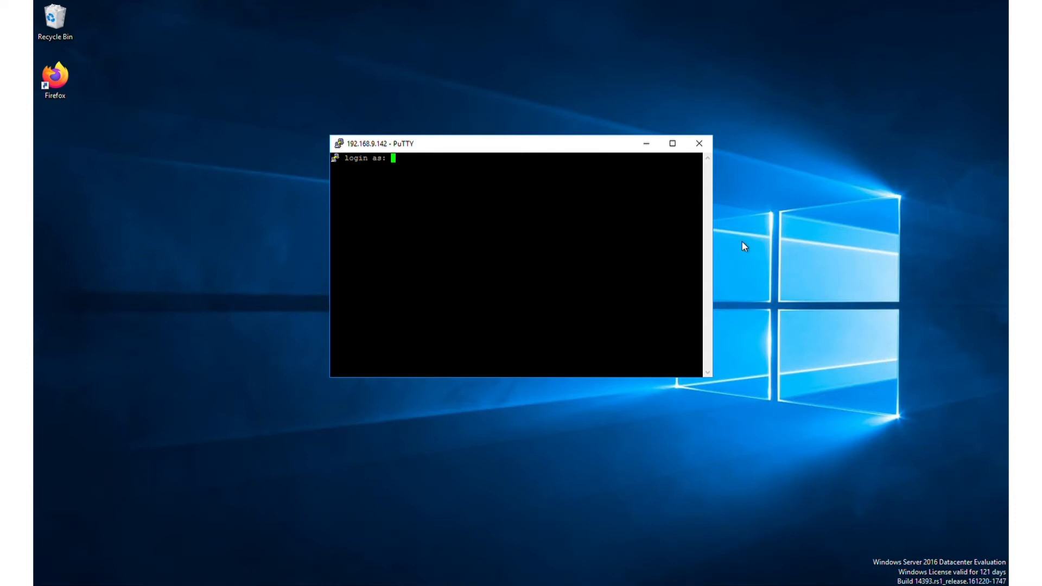
Log into Switch2 with the switch credentials, run 'en' and 'conf t', then 'lldp run'
text(udith)
key(Return)
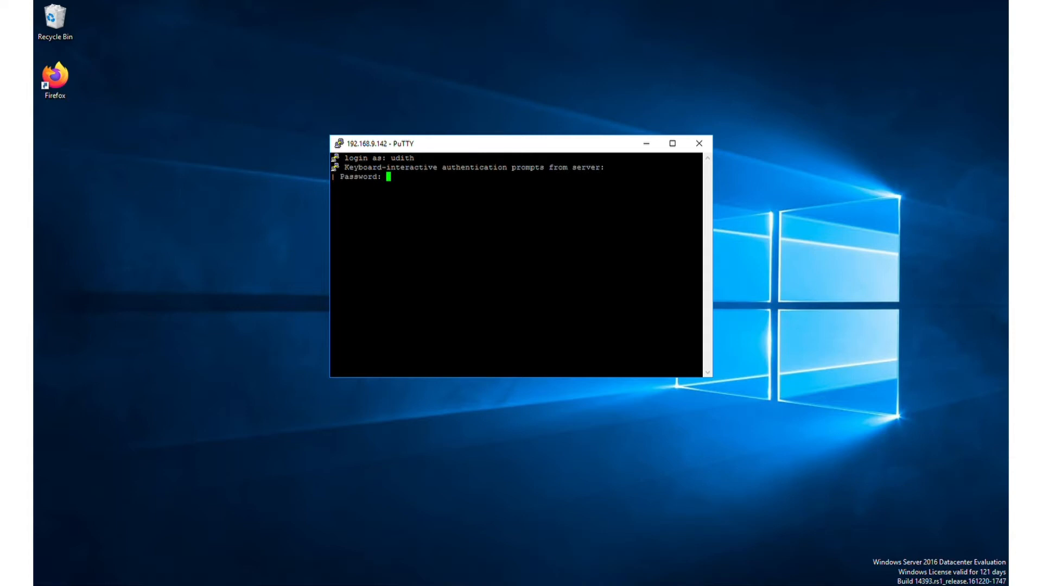
key(Return)
text(en)
key(Return)
text(conf t)
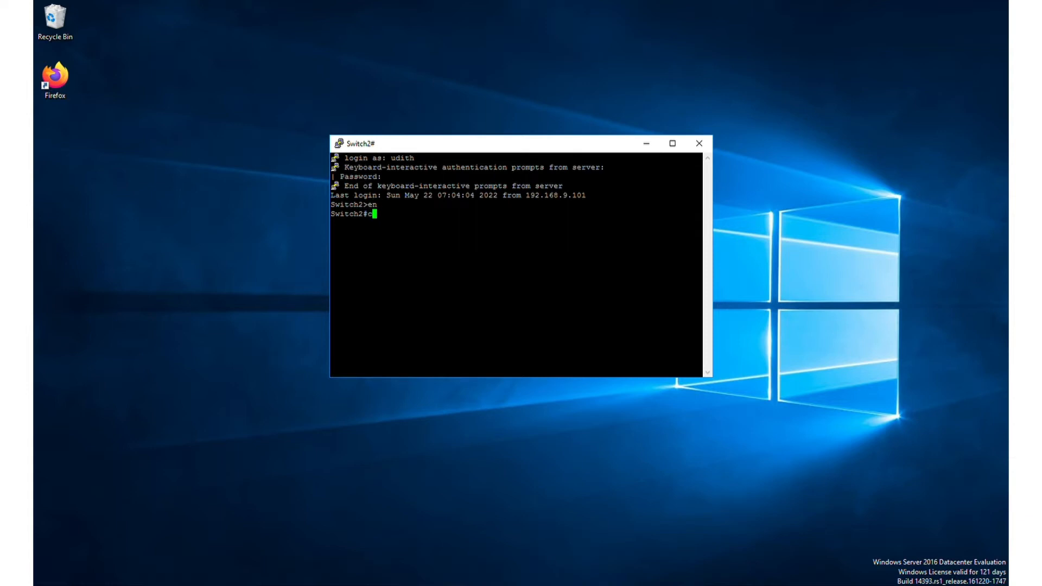
key(Return)
key(Return)
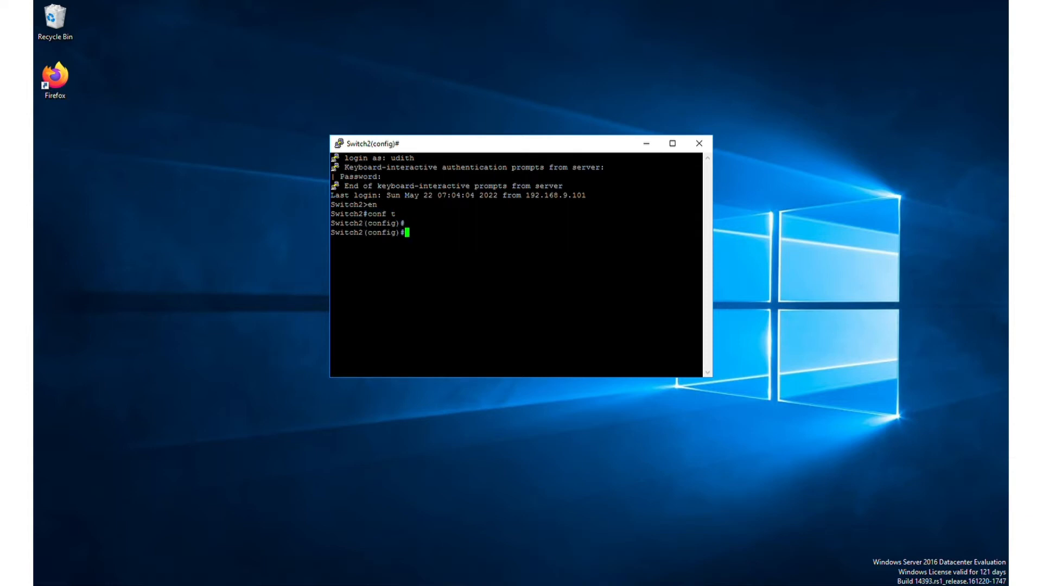
text(lldp run)
key(Return)
Set NTP server 216.239.35.0, sFlow sample 16384 and sFlow polling interval 10
text(ntp server)
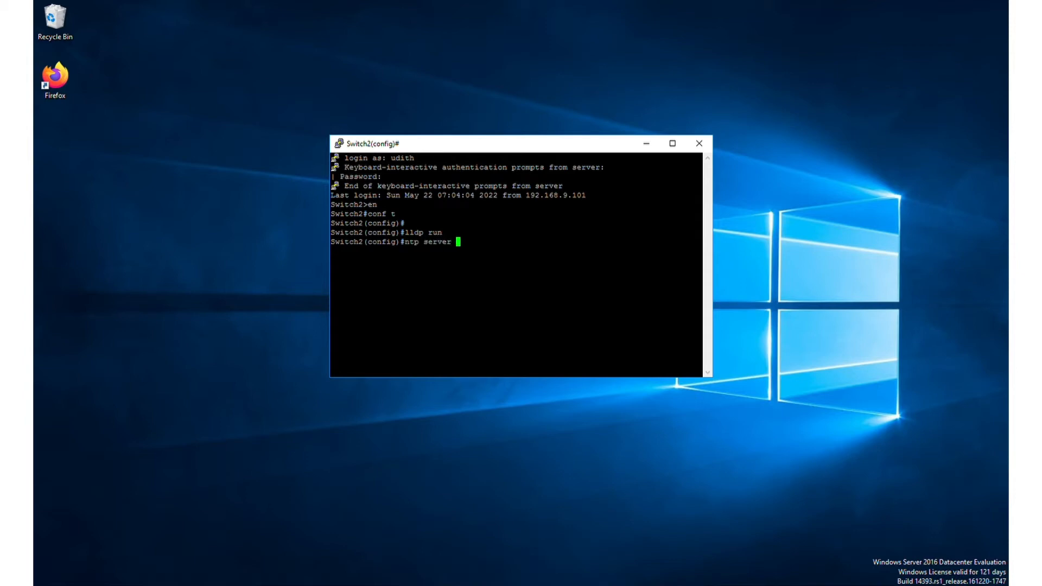
text( 216.239.35.0)
key(Return)
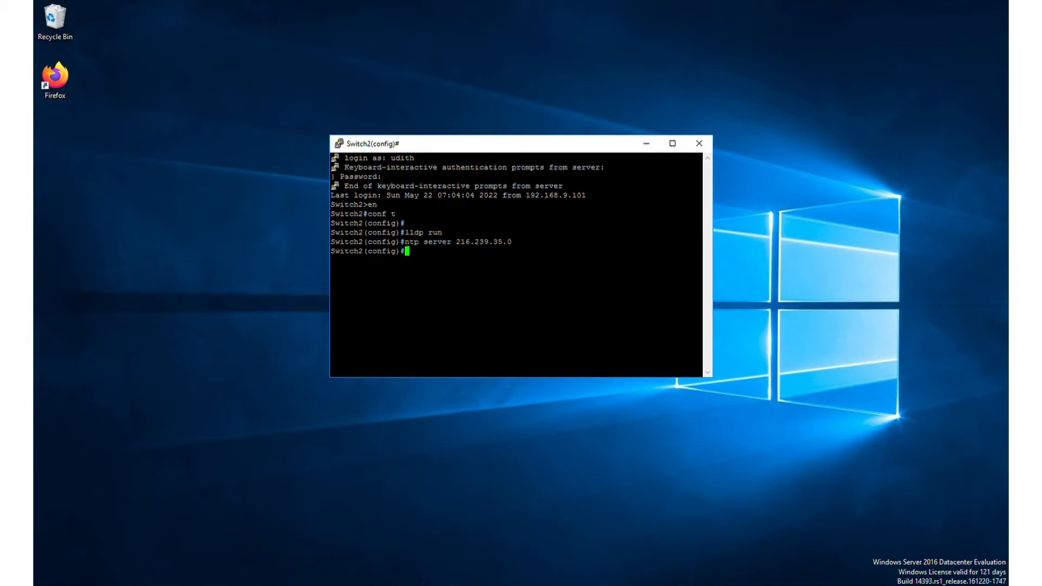
text(sflow sample 16384)
key(Return)
text(sf)
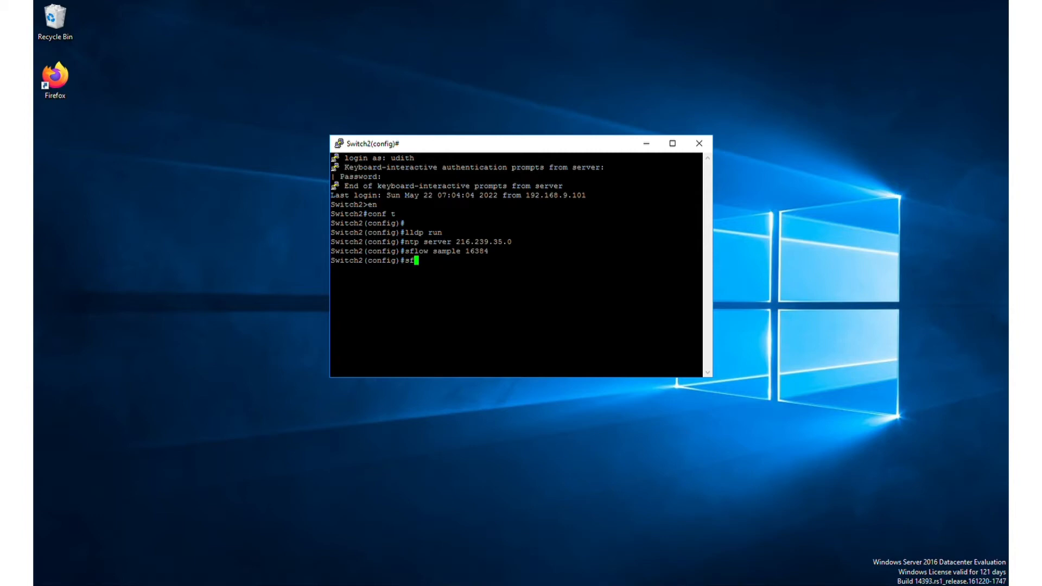
key(Tab)
text(po)
key(Tab)
text(10)
key(Return)
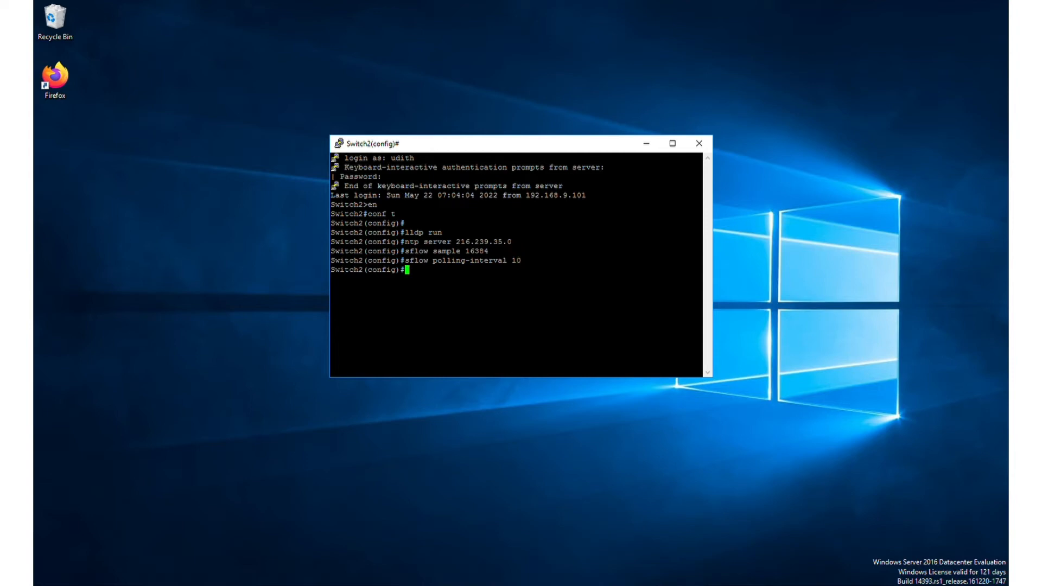
Set sFlow destination 127.0.0.1 and source interface vlan 1, then start sFlow
text(sflow destination 127.0.0.1)
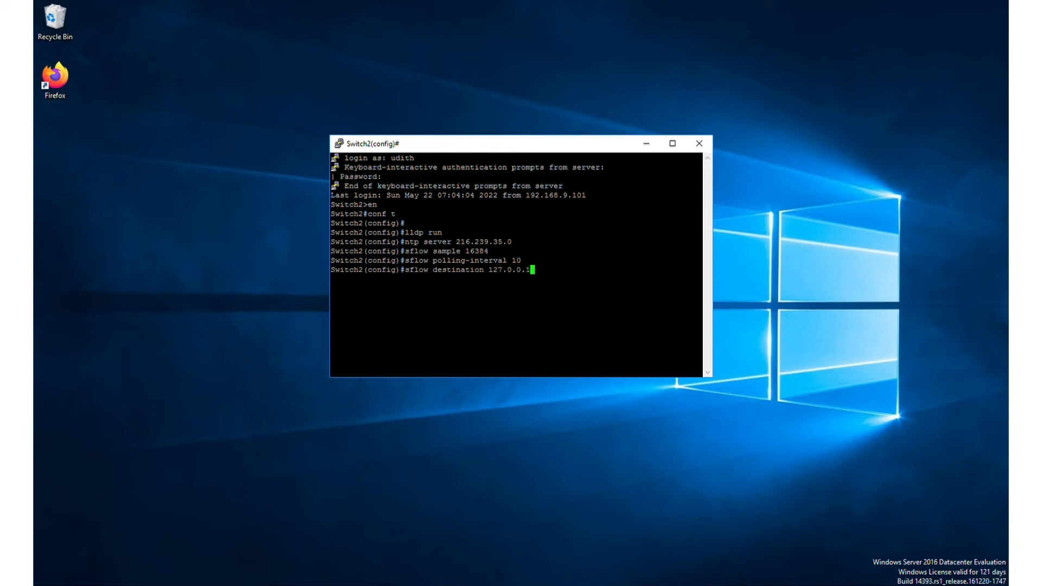
key(Return)
text(sf)
key(Tab)
text(source)
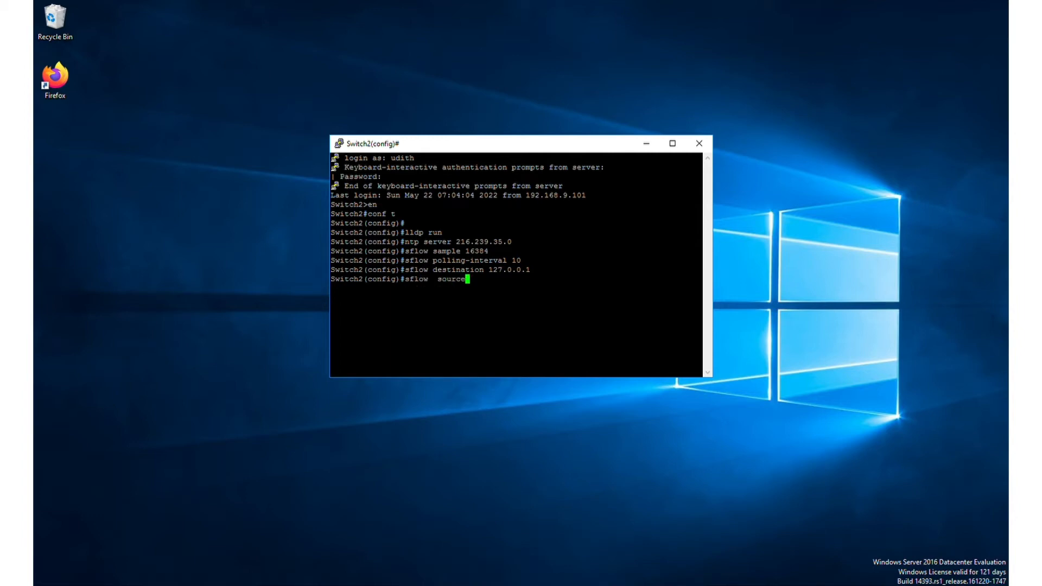
key(Tab)
text(vlan 1)
key(Return)
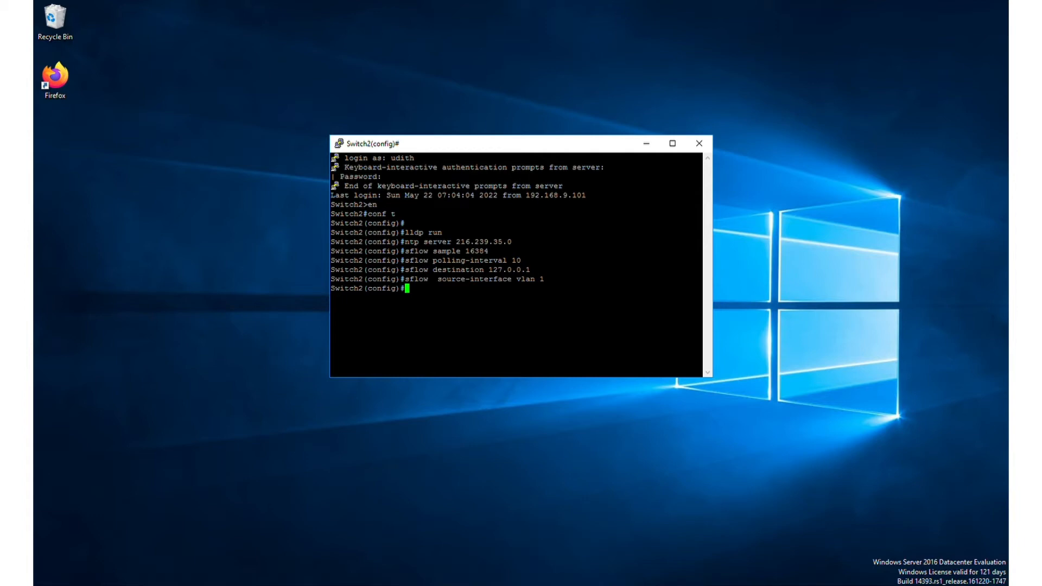
text(sflow run)
key(Return)
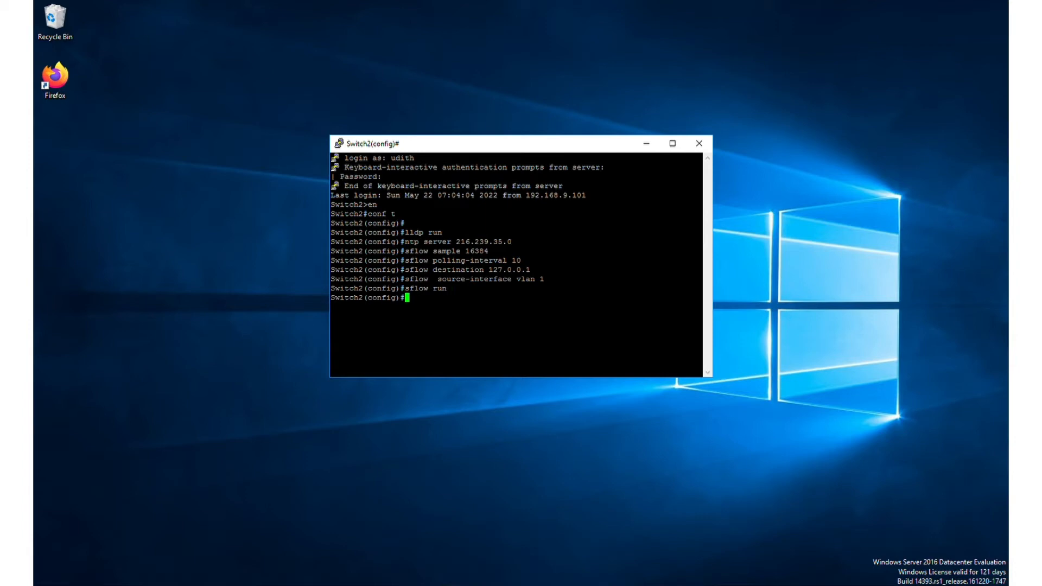
key(Return)
Enter management api http-commands and enable protocols http and unix-socket
text(management api h)
key(Tab)
key(Return)
text(pro)
key(Tab)
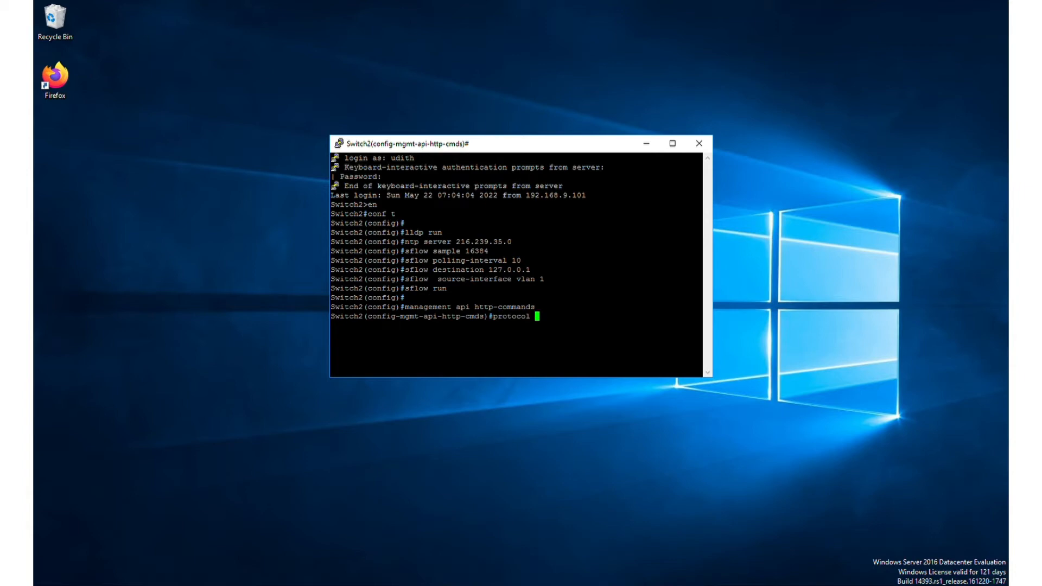
text(http)
key(Return)
text(pro)
key(Tab)
text(unix-socket)
key(Return)
Turn the API on with 'no shutdown', exit, and create a local admin user with a secret password
text(no shutdown)
key(Return)
key(Return)
text(ex)
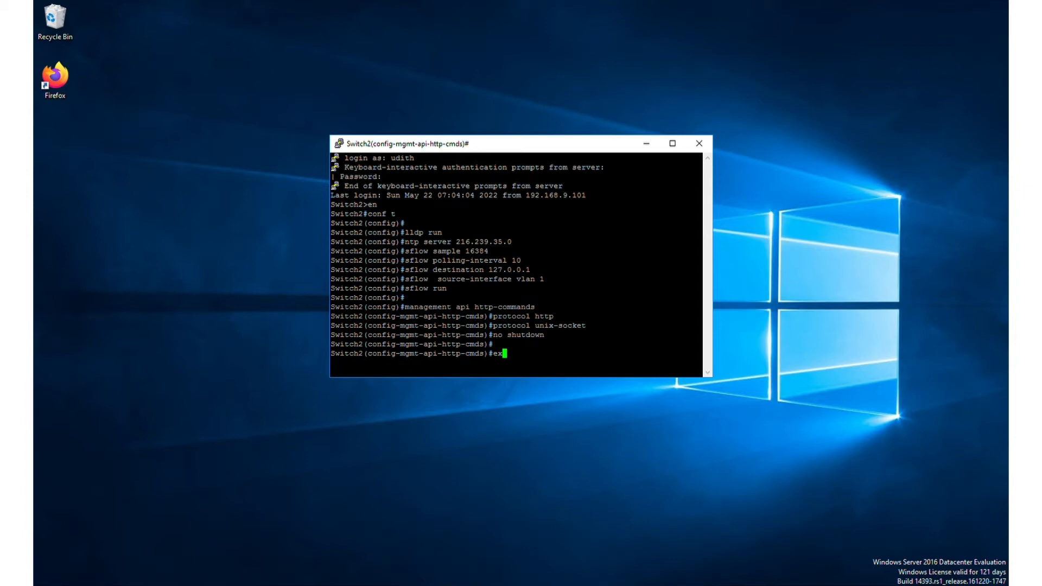
key(Return)
key(Return)
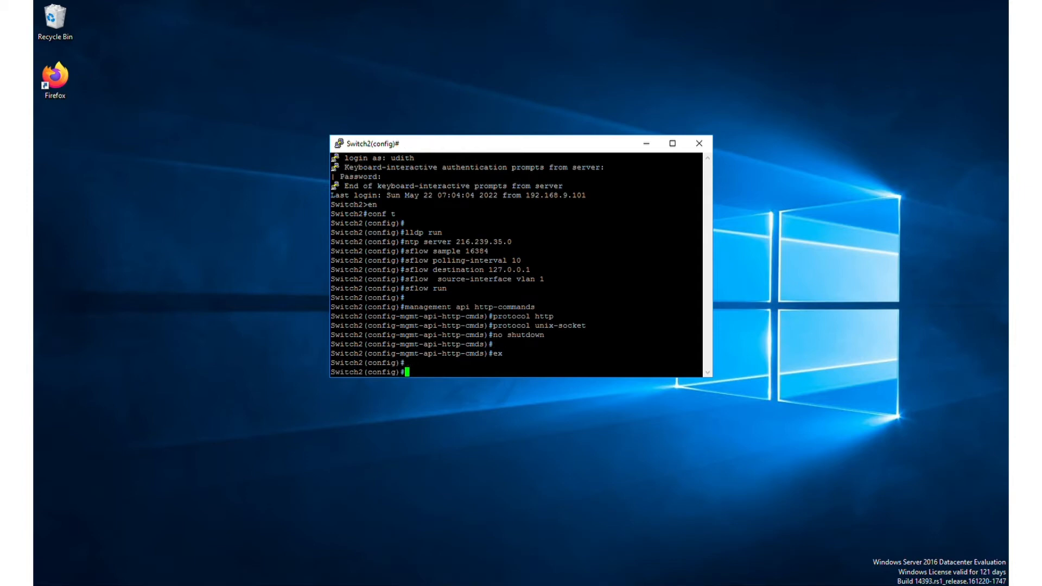
text(username cvpaadmin secret *****)
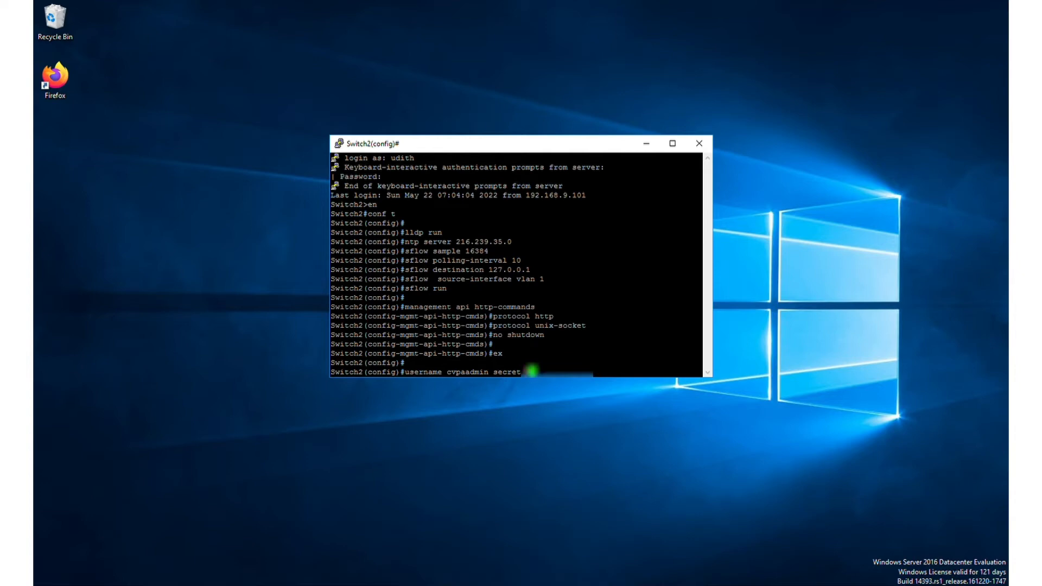
text(******)
key(Return)
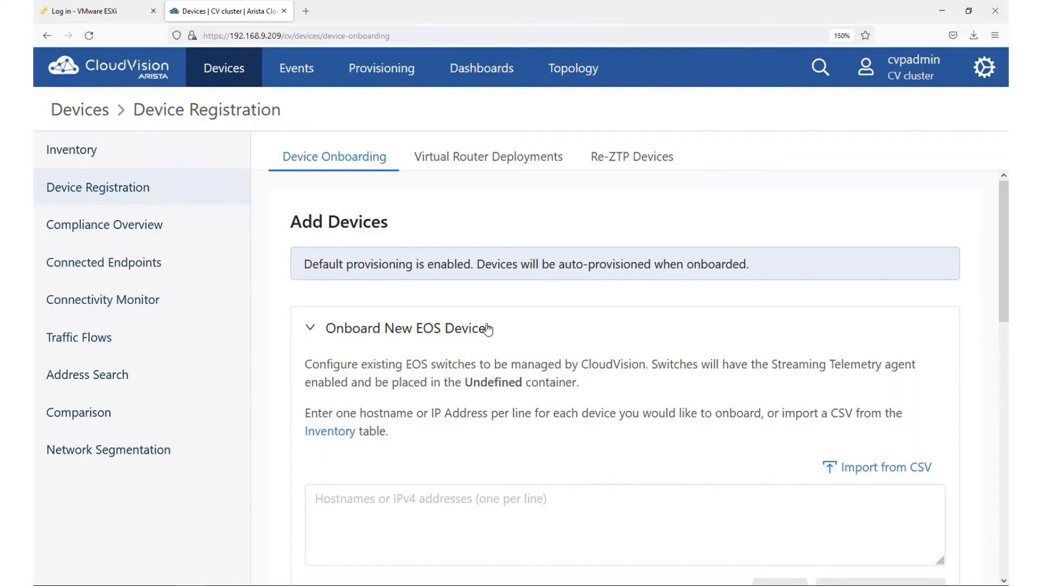
Enter 192.168.9.142 under Device Onboarding and onboard it as one EOS device
scroll(501, 417, down, 1)
click(472, 428)
text(192.)
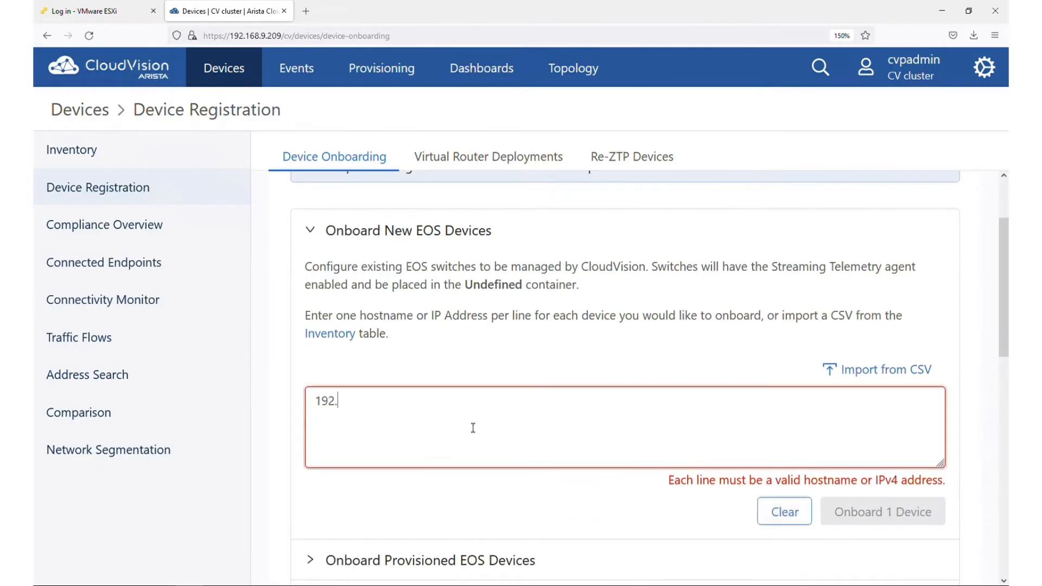
text(168.9.14)
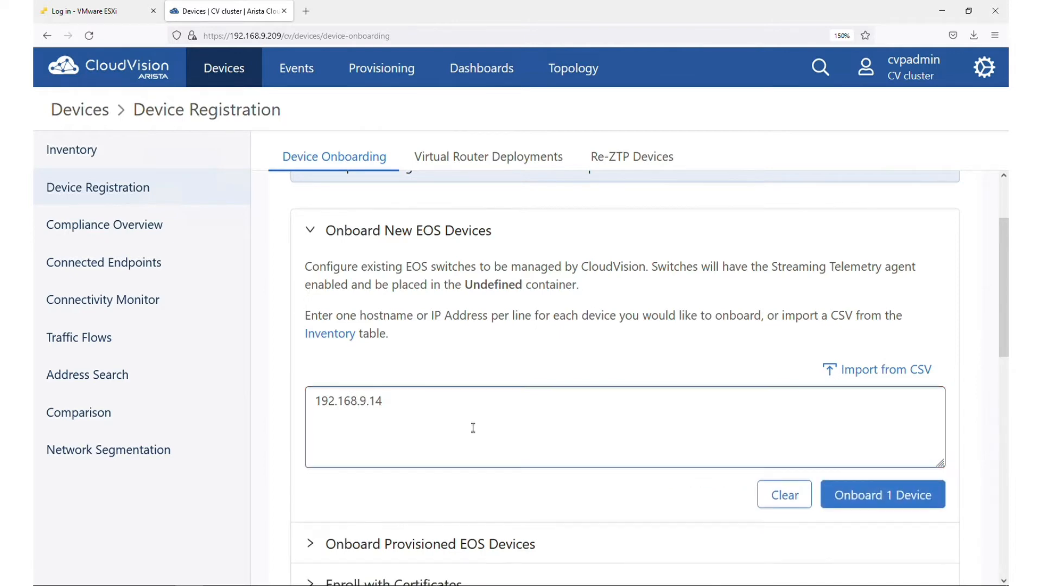
text(2)
click(880, 495)
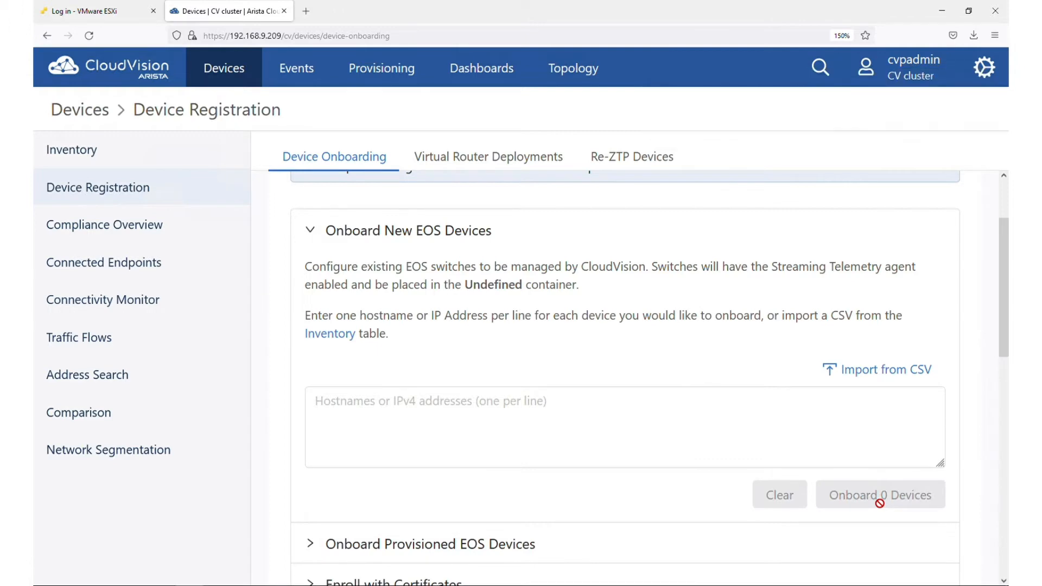
scroll(727, 258, down, 10)
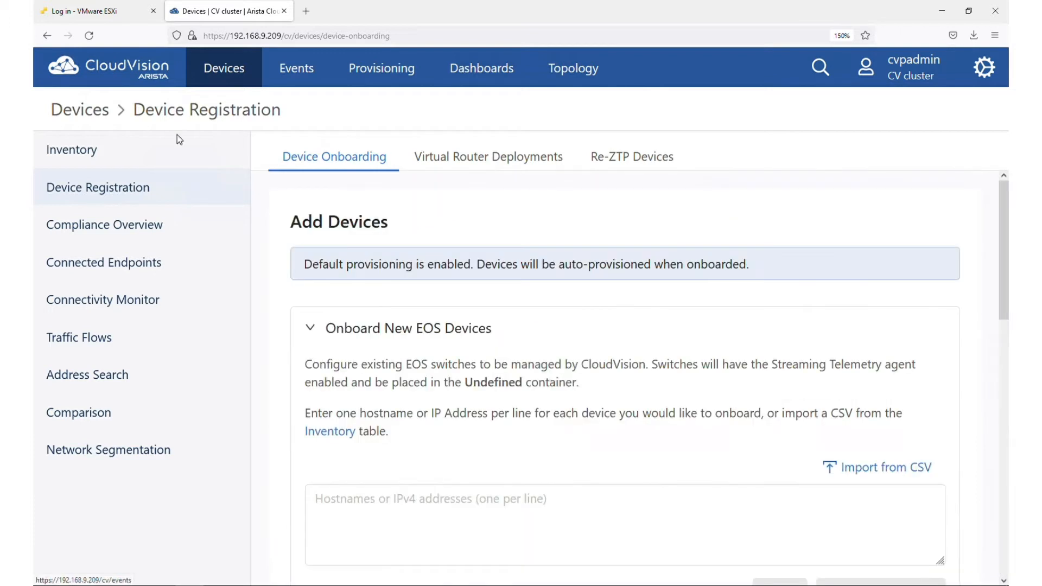
Go to Inventory, reset the page zoom, and open Switch2's overview
click(166, 149)
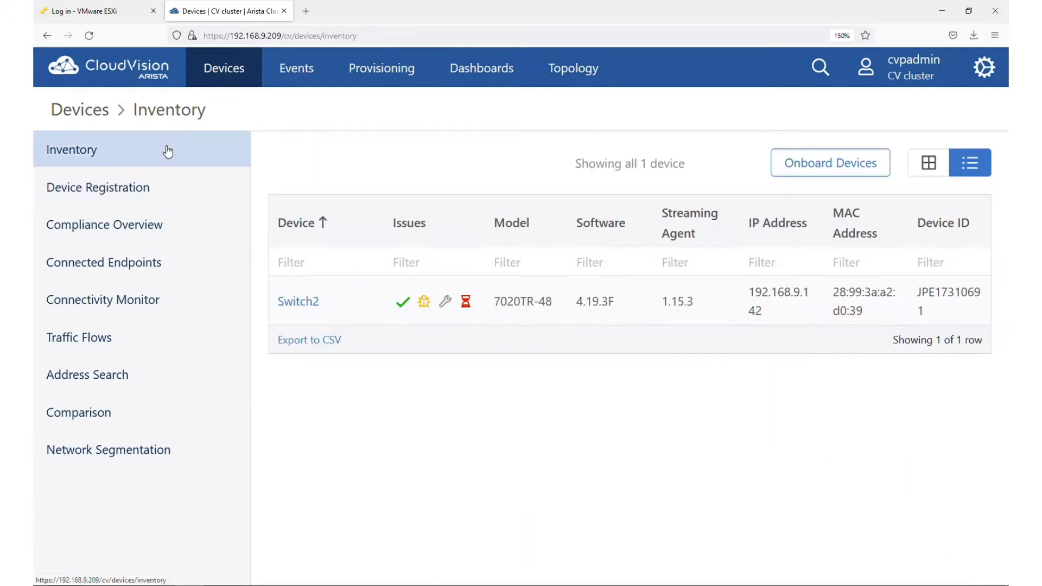
click(842, 36)
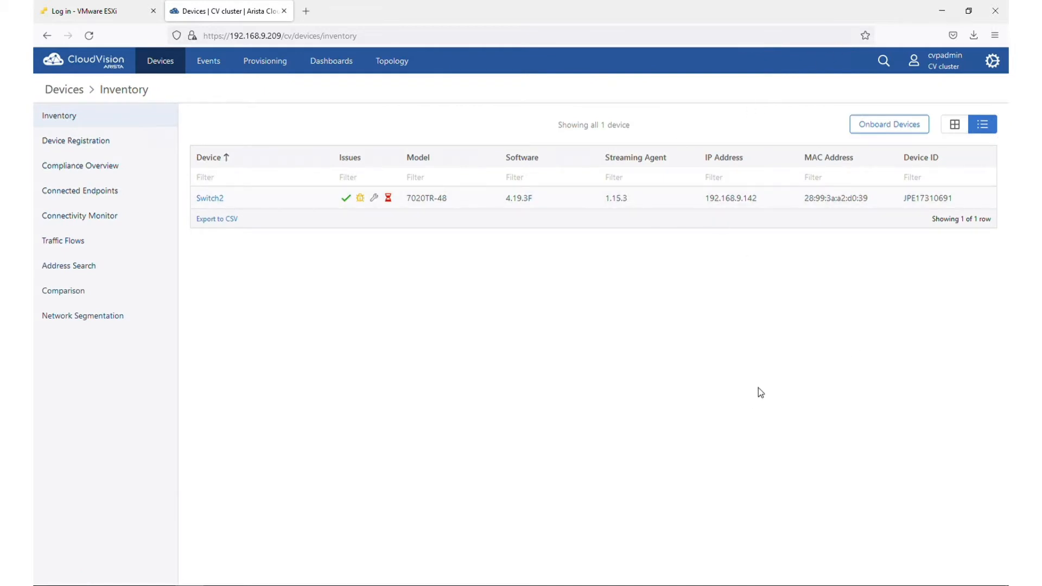
click(213, 199)
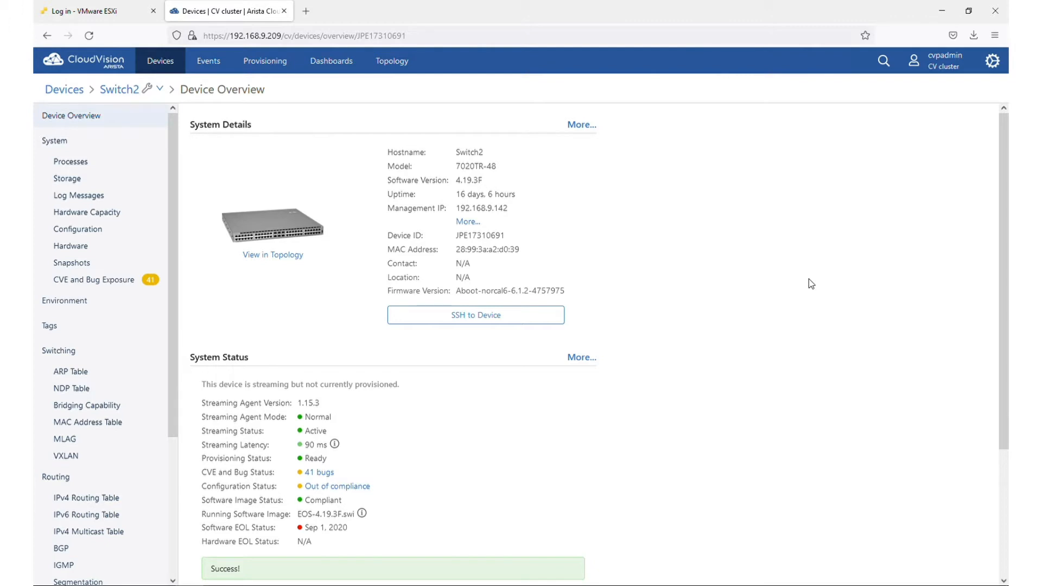
scroll(775, 282, down, 2)
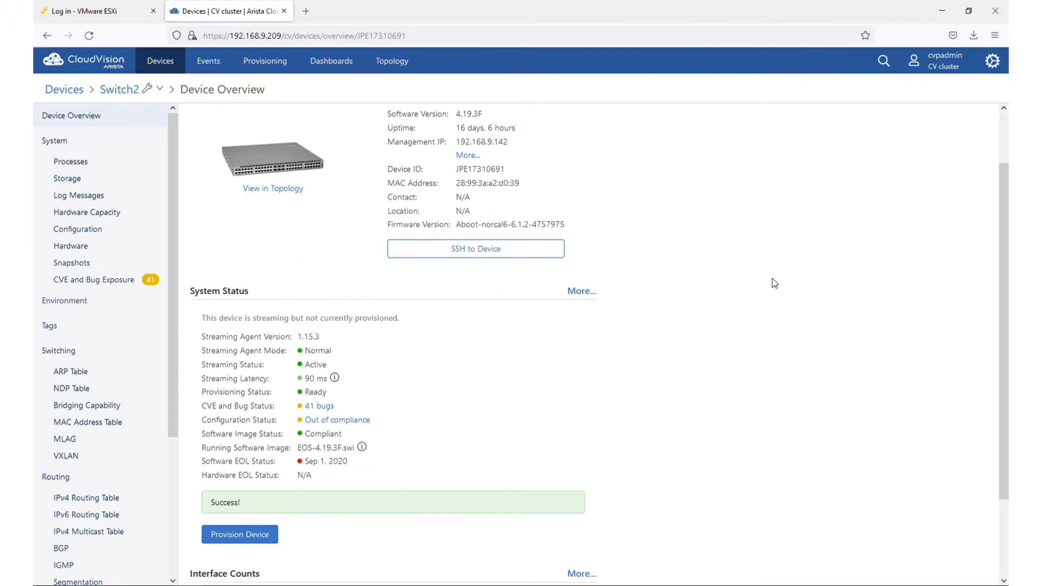
scroll(774, 283, down, 3)
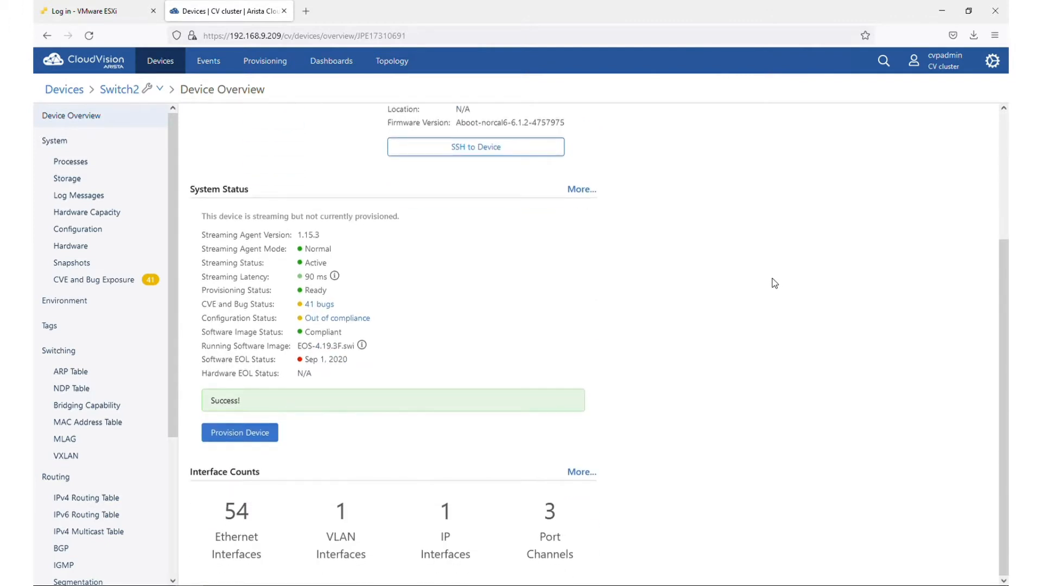
scroll(774, 283, up, 5)
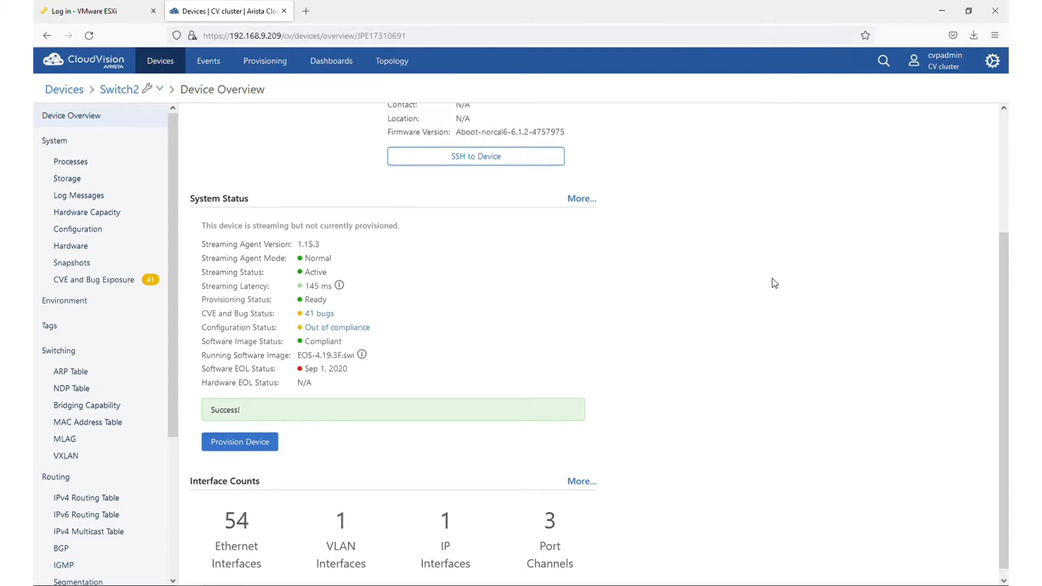
Register 192.168.9.141 through Device Registration, then return to the Inventory list
click(169, 64)
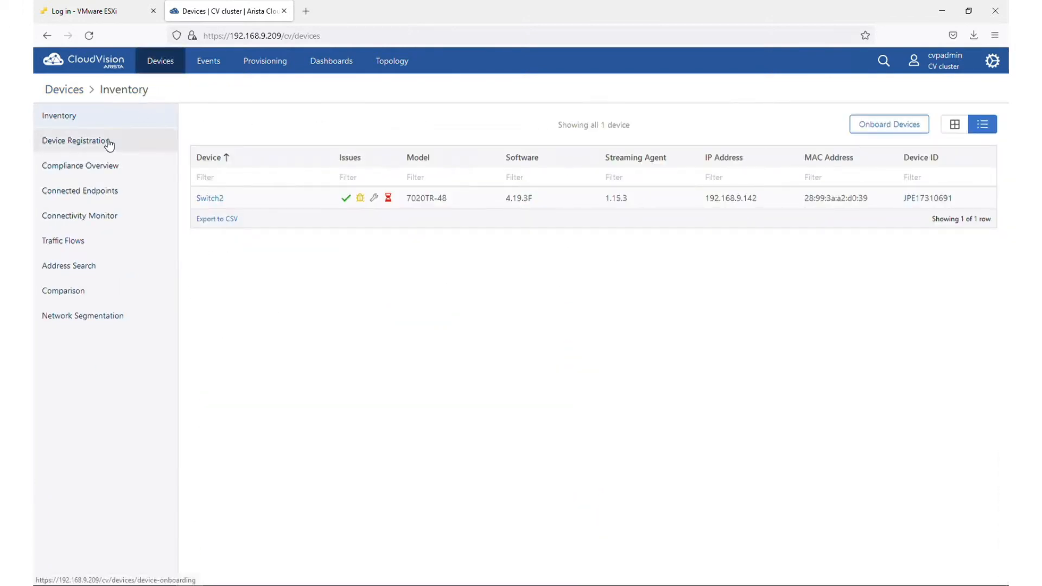
click(109, 145)
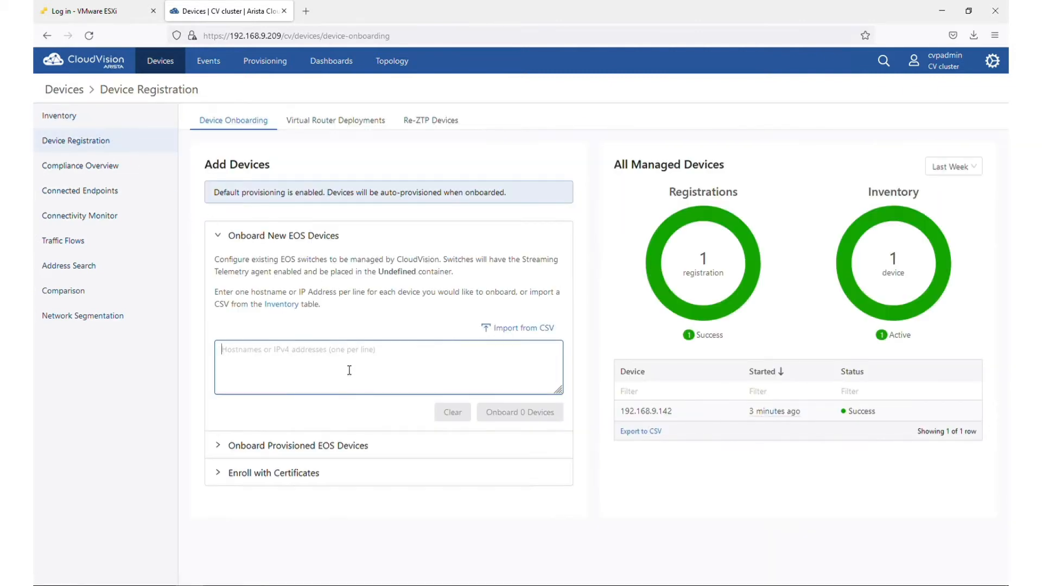
text(19)
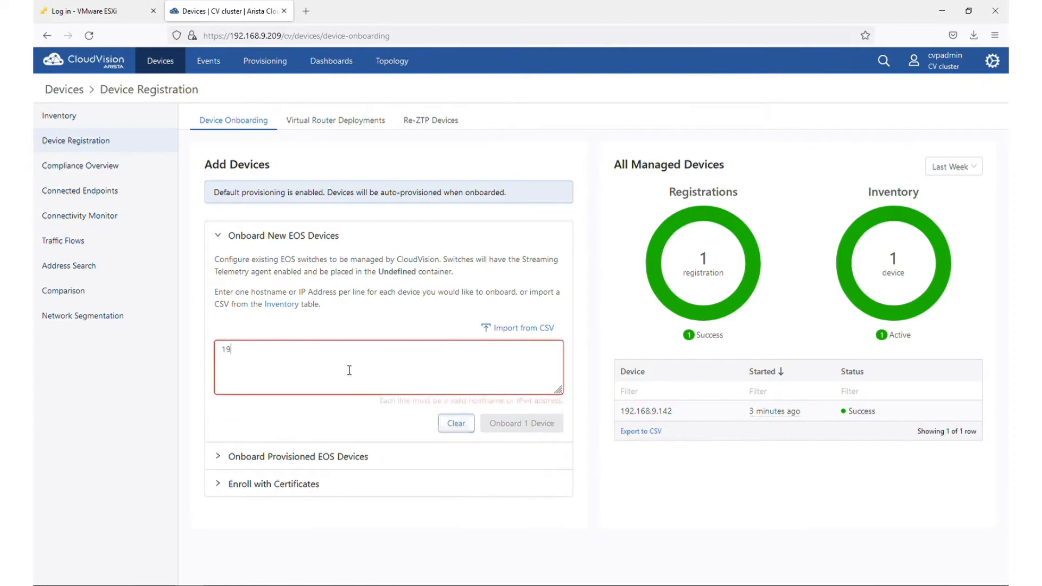
text(2.168.)
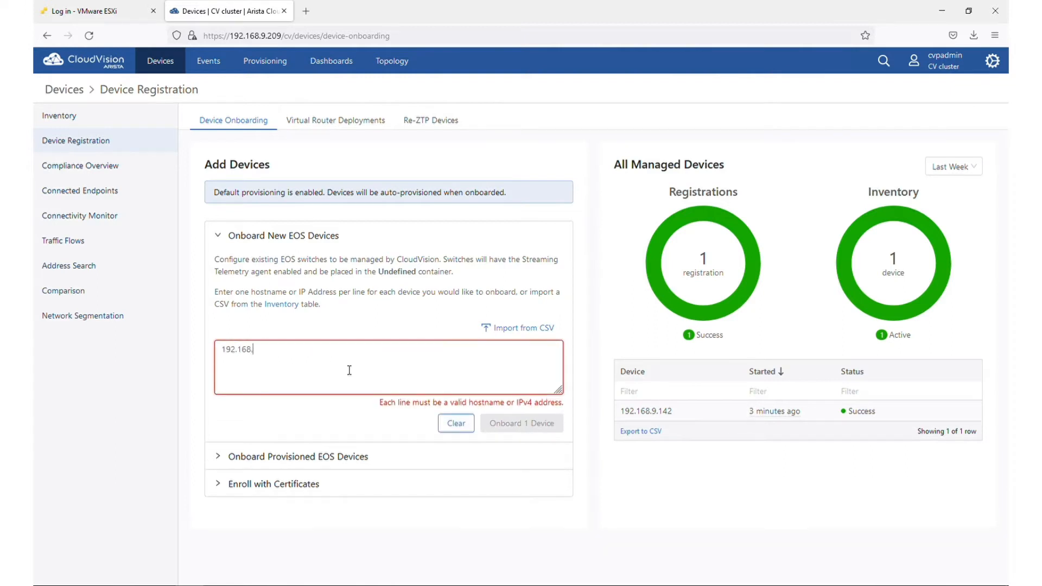
text(9.141)
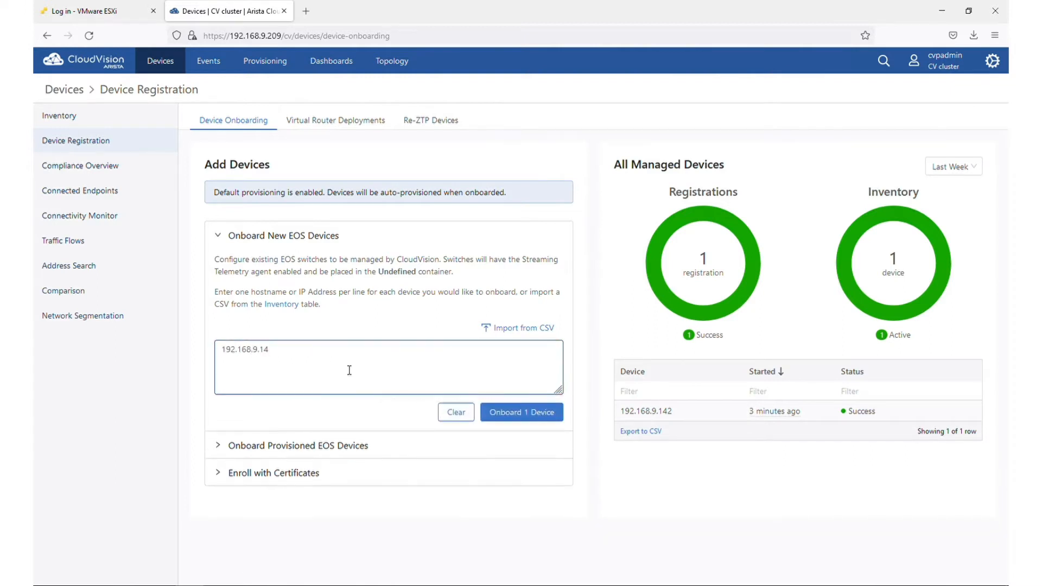
click(549, 418)
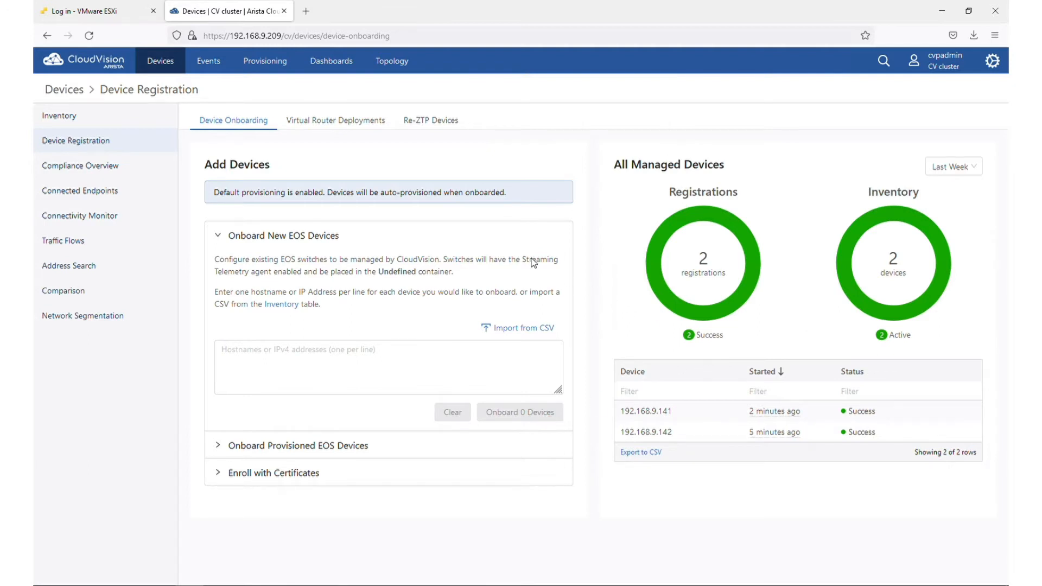
click(94, 120)
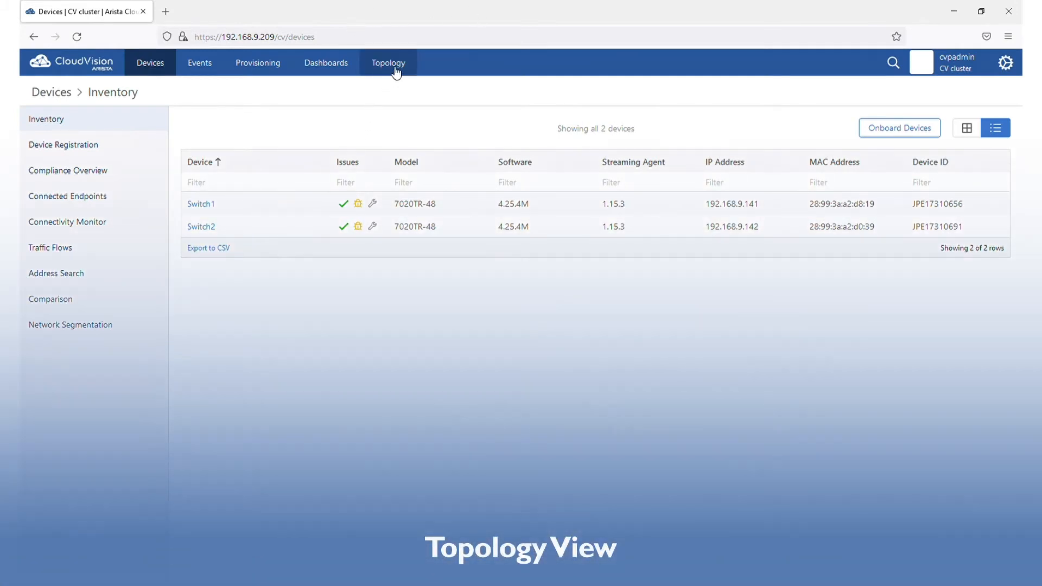
In the Topology view, expand Datacenter, the Switch1-Switch2 rack and Rack Servers down to individual servers
click(396, 70)
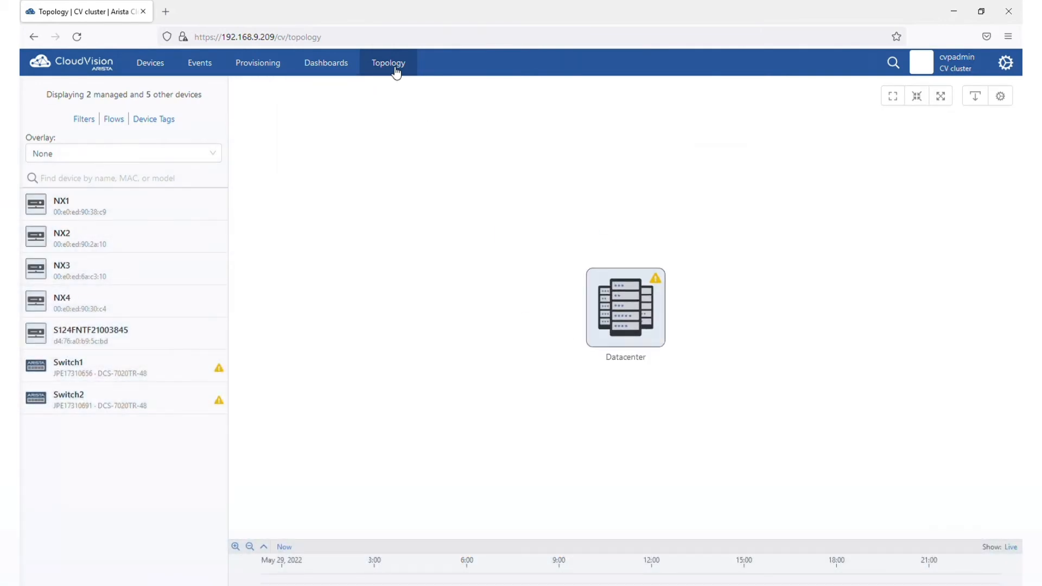
double_click(624, 330)
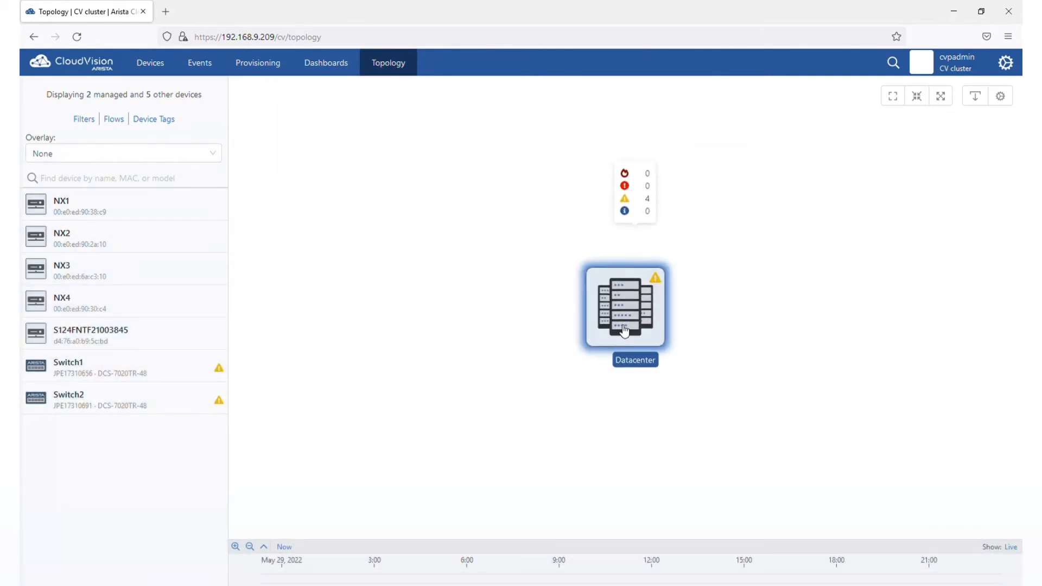
click(622, 320)
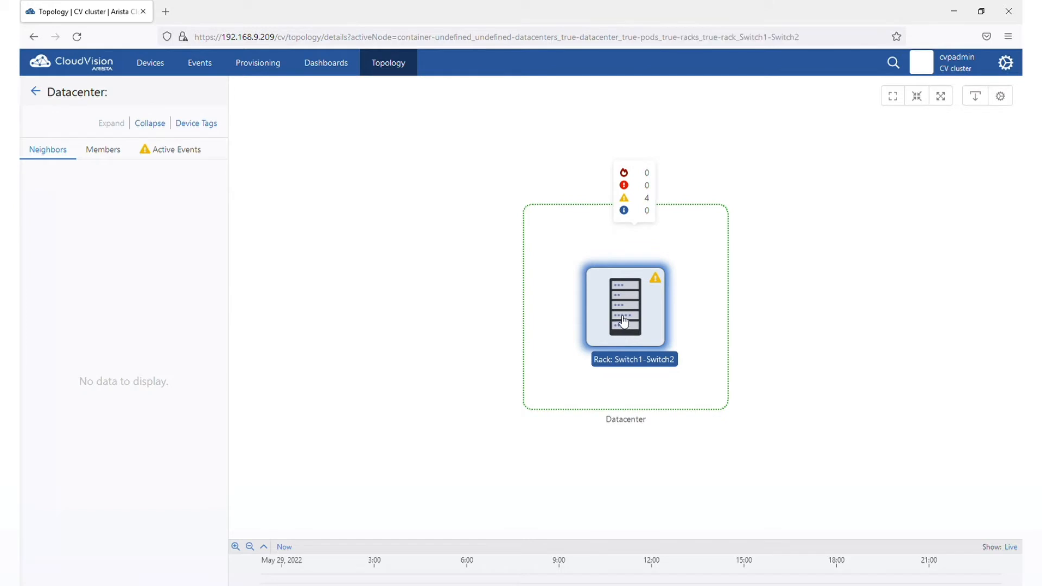
double_click(622, 318)
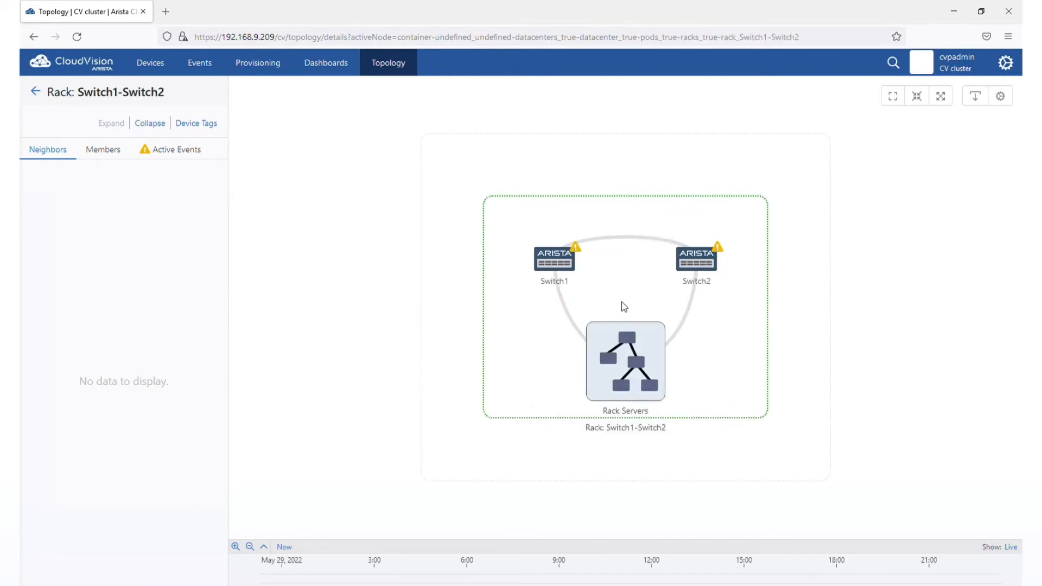
mouse_move(837, 349)
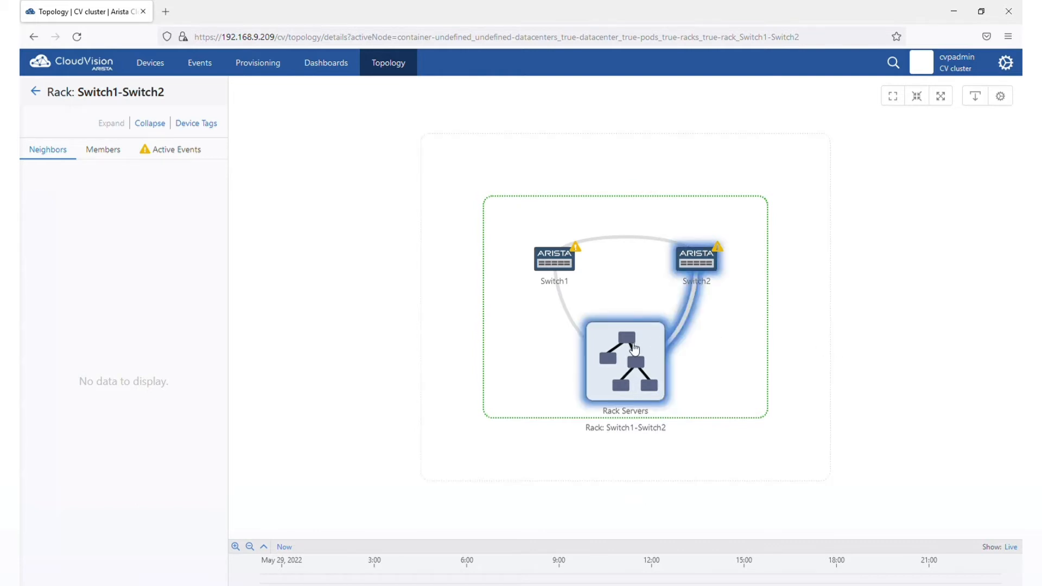
double_click(634, 347)
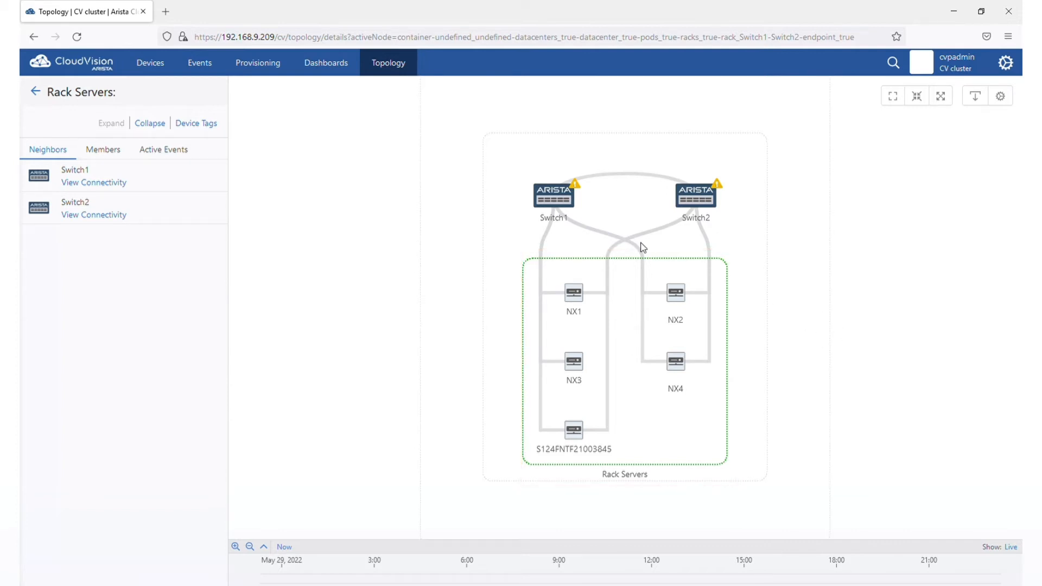
Select Switch1 from the topology device list and open its Device Overview
click(36, 91)
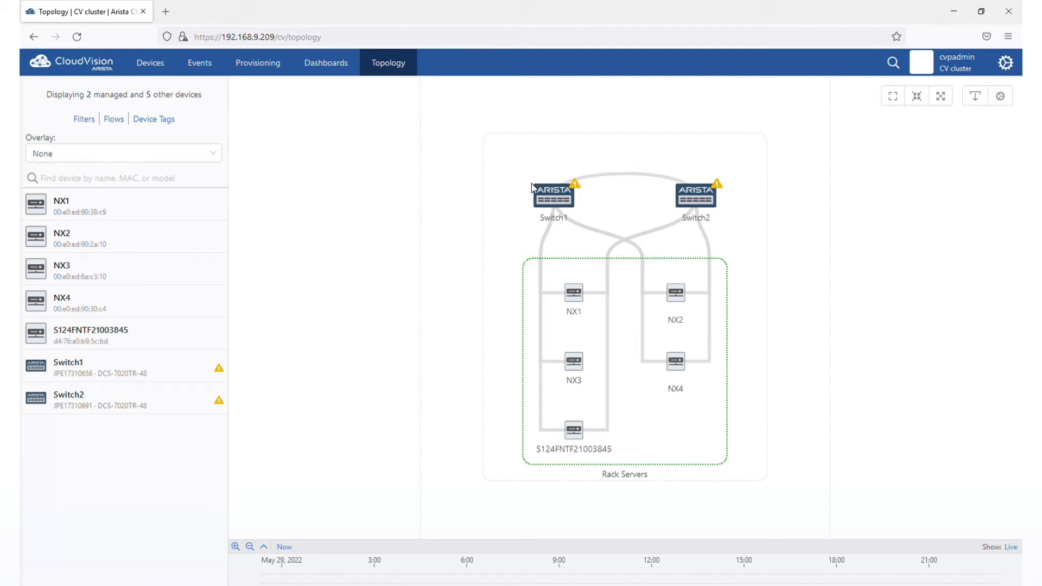
mouse_move(564, 201)
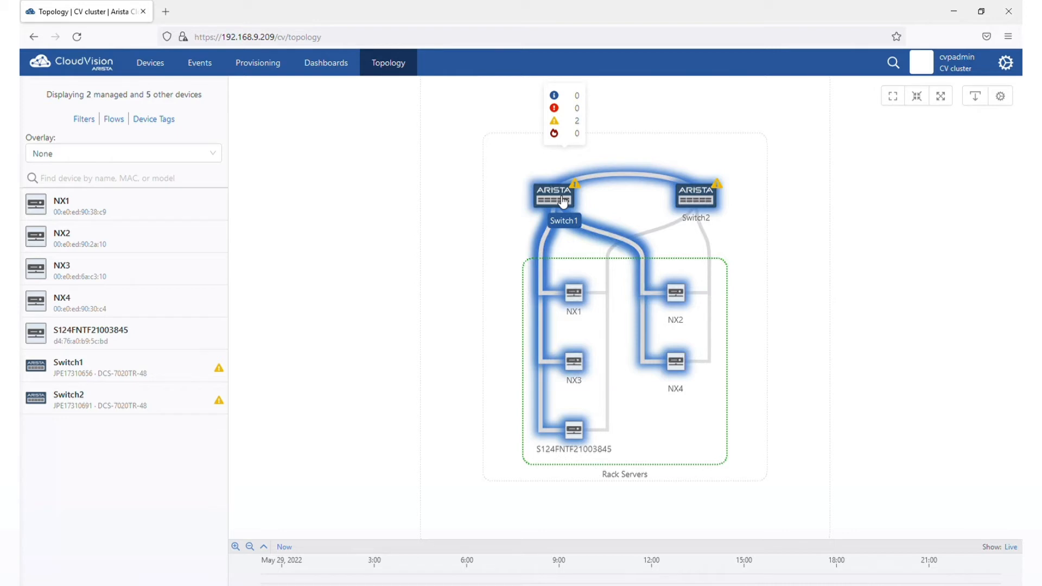
click(563, 202)
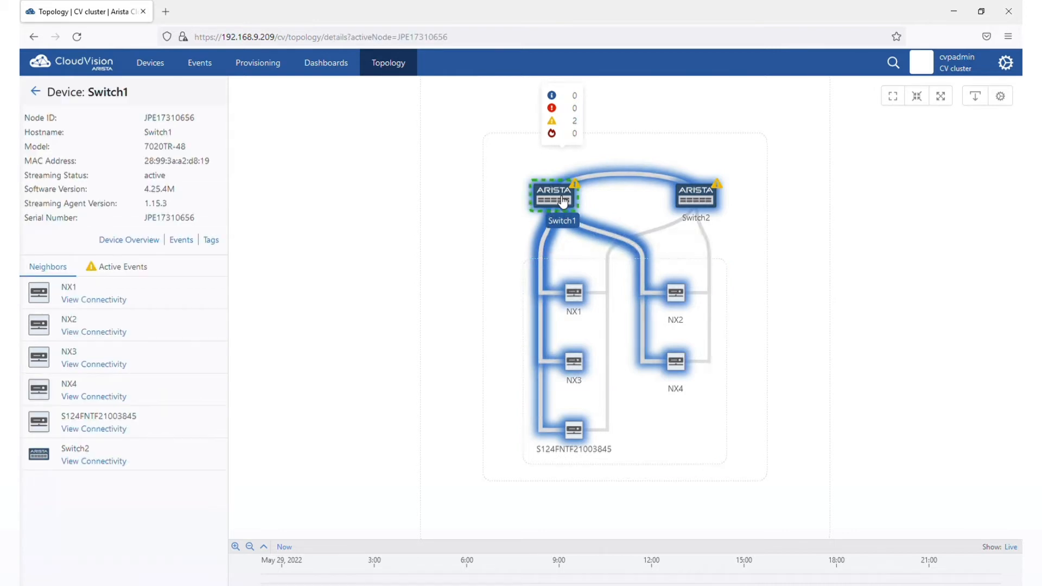
click(131, 240)
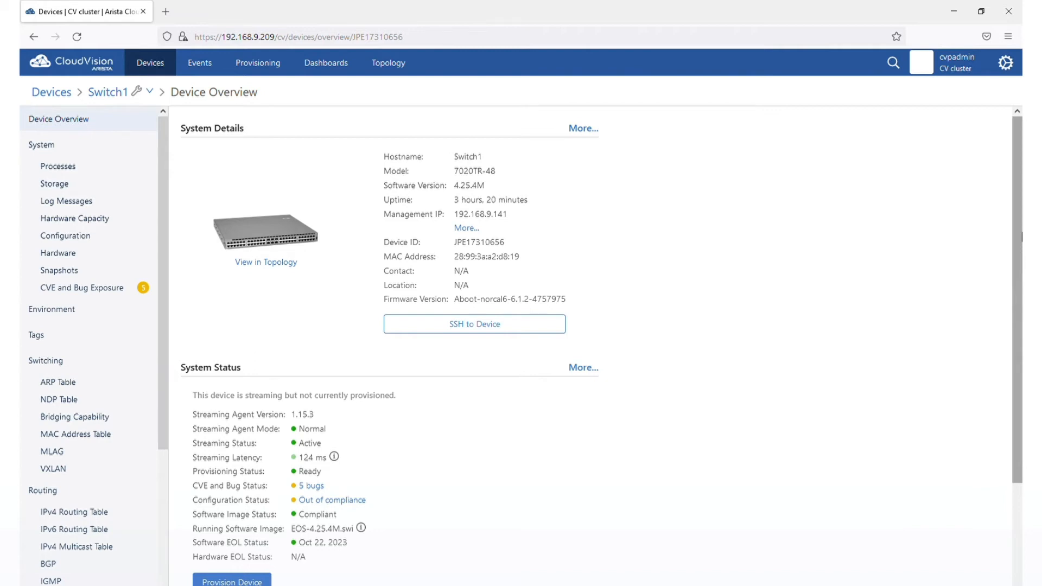
Show Switch1's System details, then its Processes page with memory and CPU graphs and 302 processes
drag(1021, 237, 1022, 378)
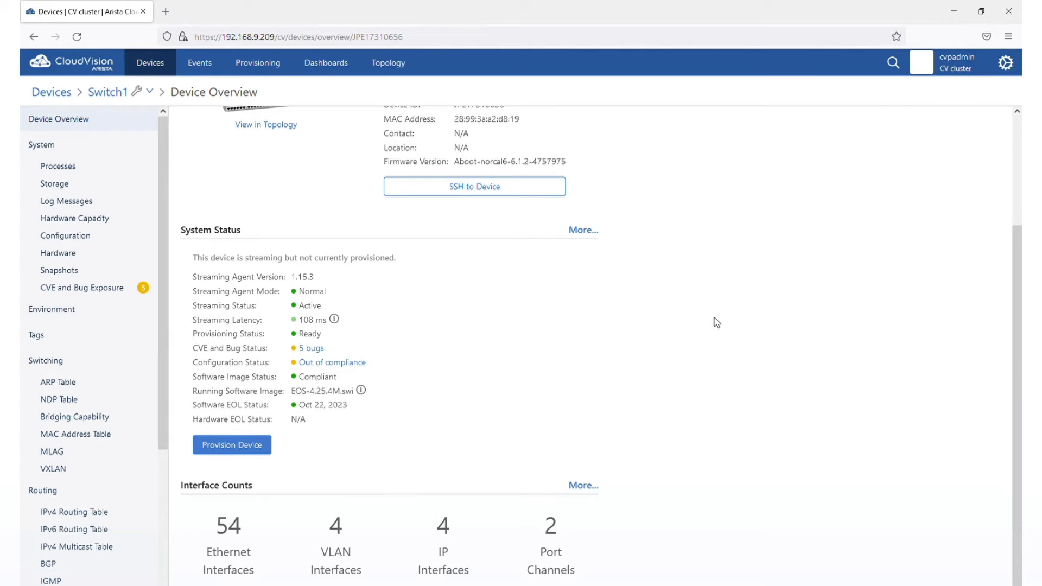
click(103, 146)
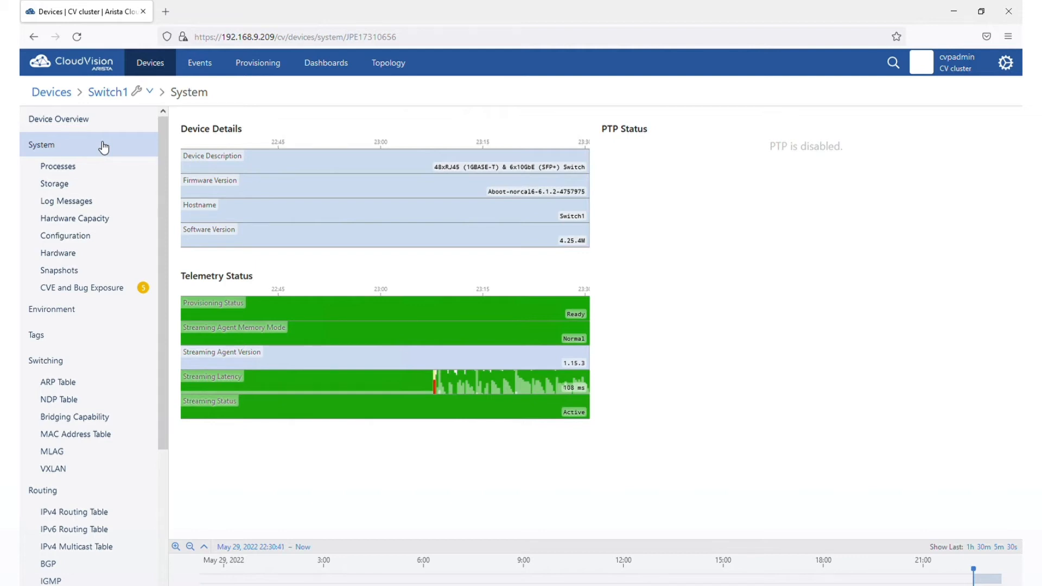
click(77, 173)
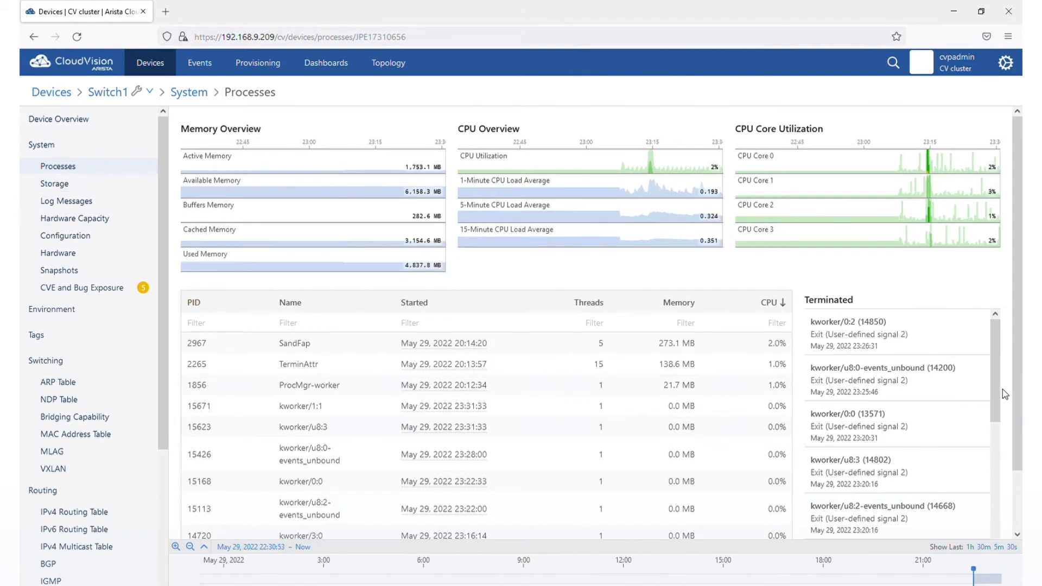
scroll(1017, 391, down, 1)
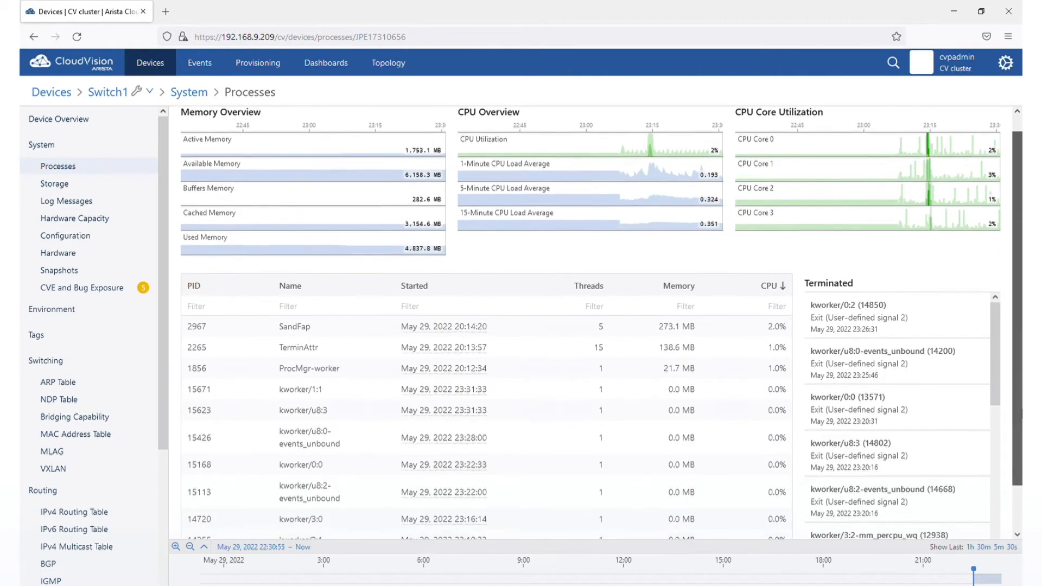
scroll(1022, 437, down, 1)
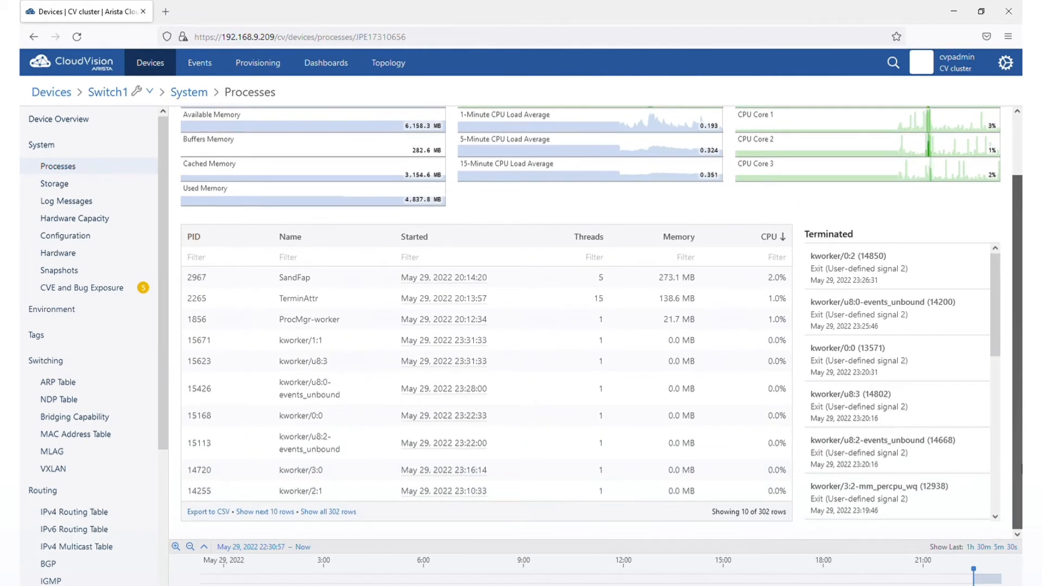
drag(1022, 432, 1022, 373)
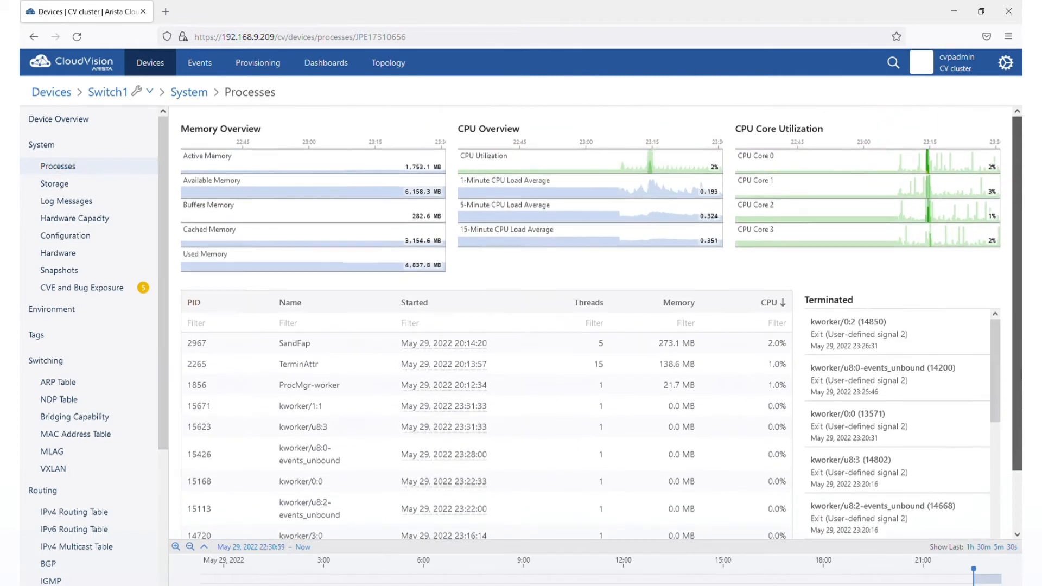
Review Switch1's Storage, Log Messages and Hardware Capacity, ending on its Running Config (EOS-4.25.4M)
click(87, 184)
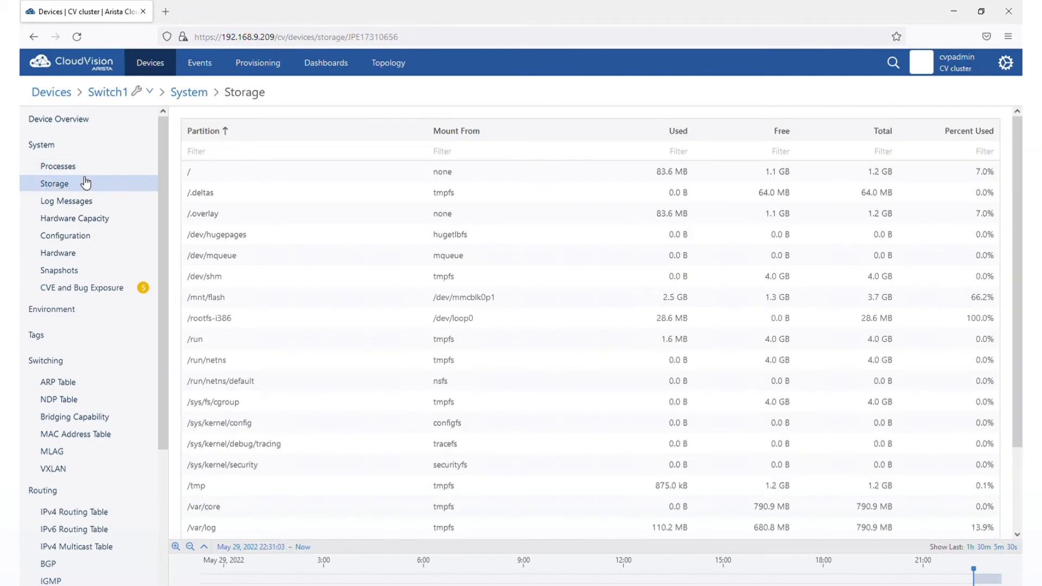
click(75, 204)
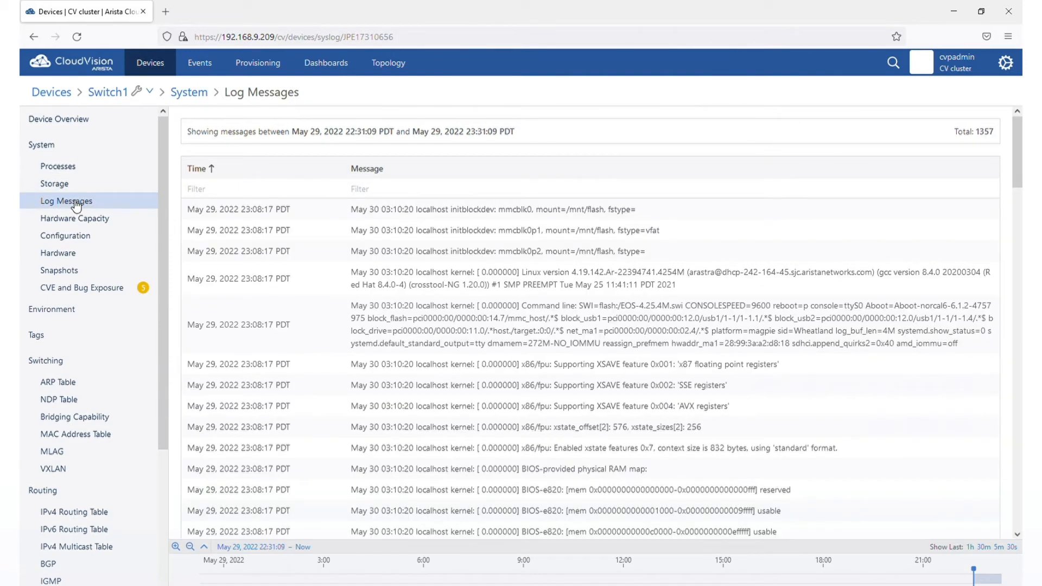
click(73, 219)
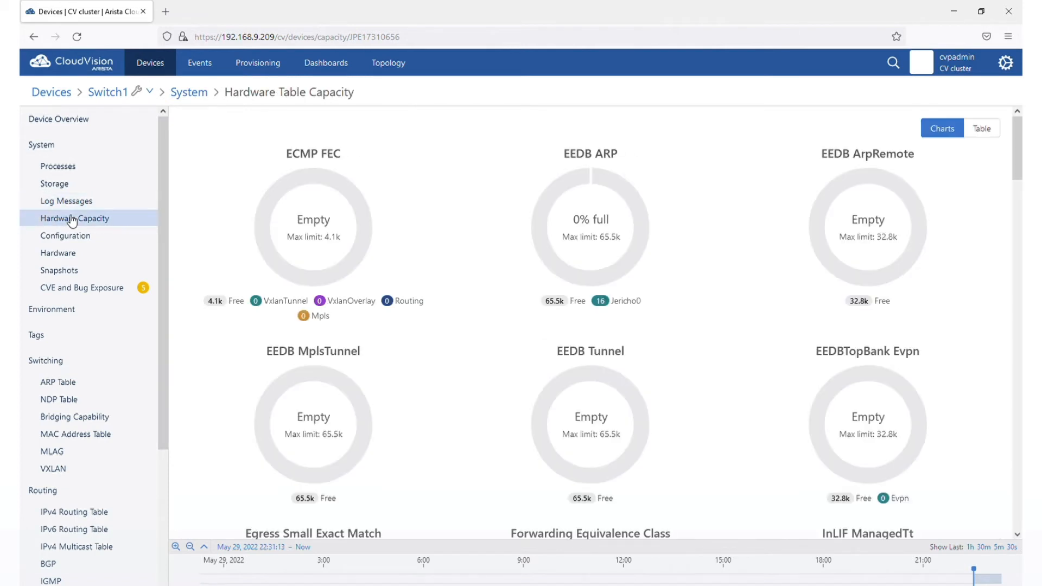
drag(1023, 178, 1022, 523)
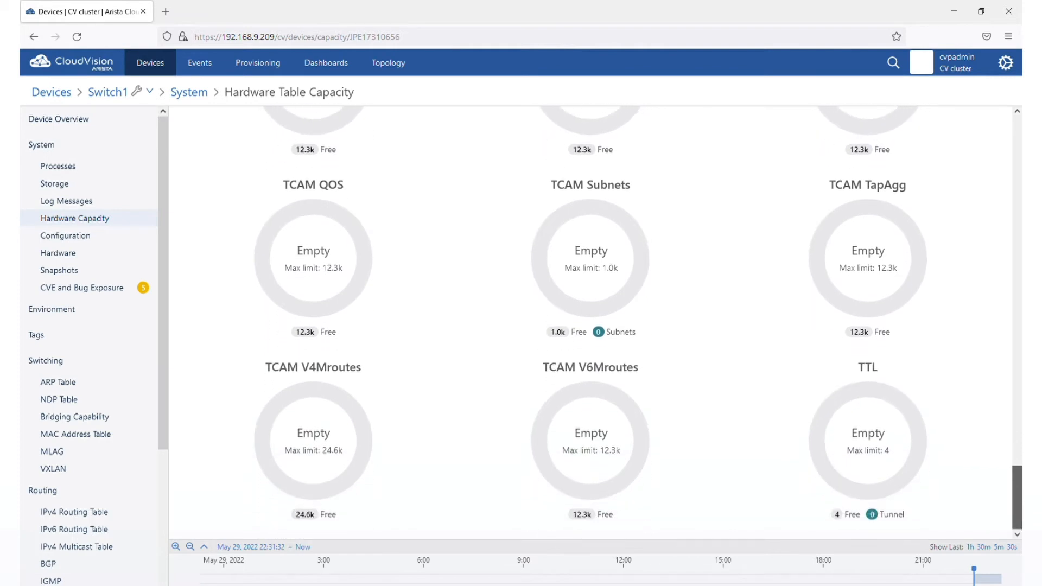
click(87, 238)
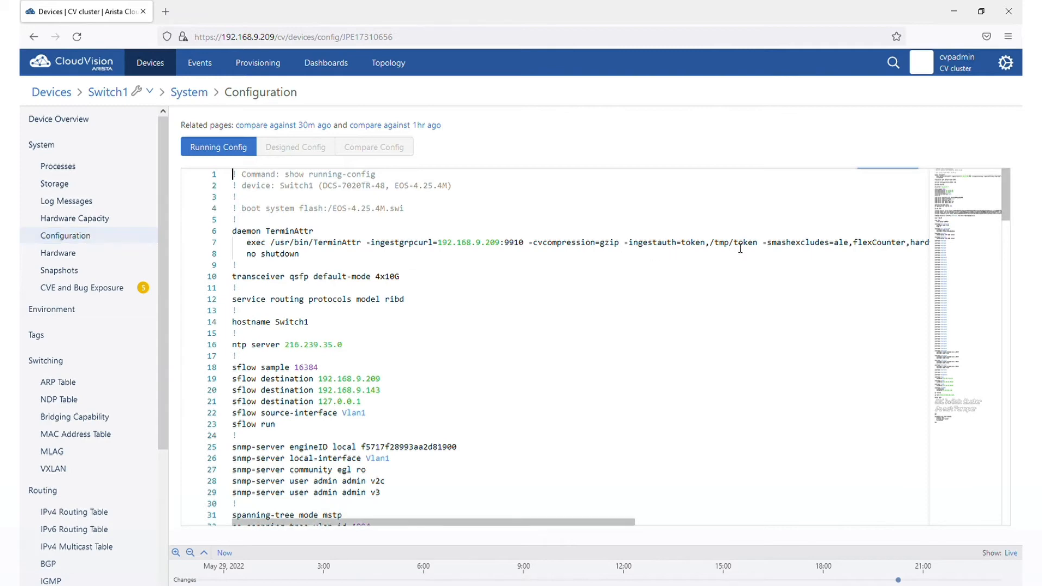
Scroll down the sidebar and review Switch1's Hardware modules list
scroll(744, 249, down, 5)
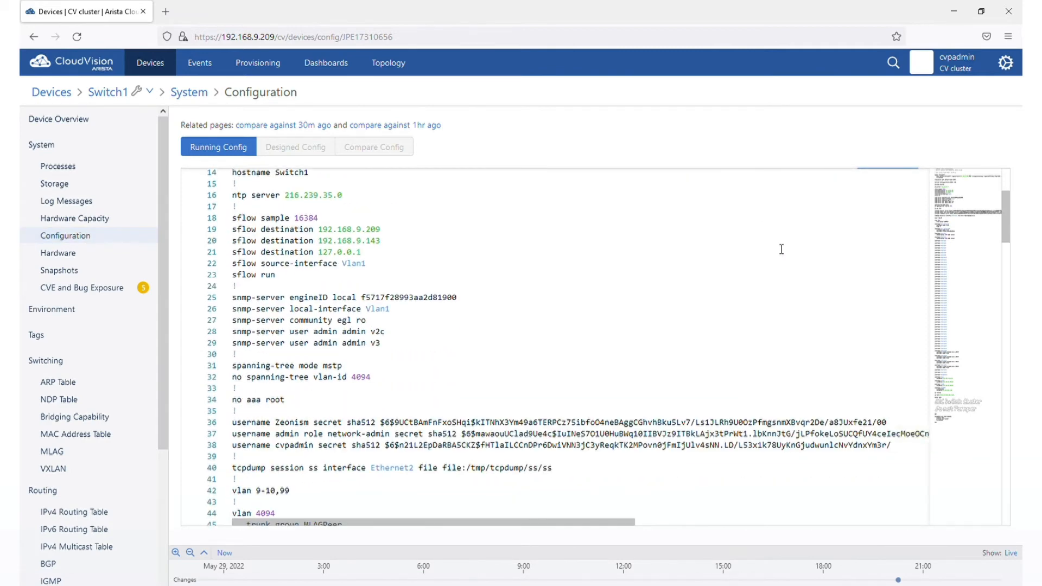
scroll(782, 249, down, 7)
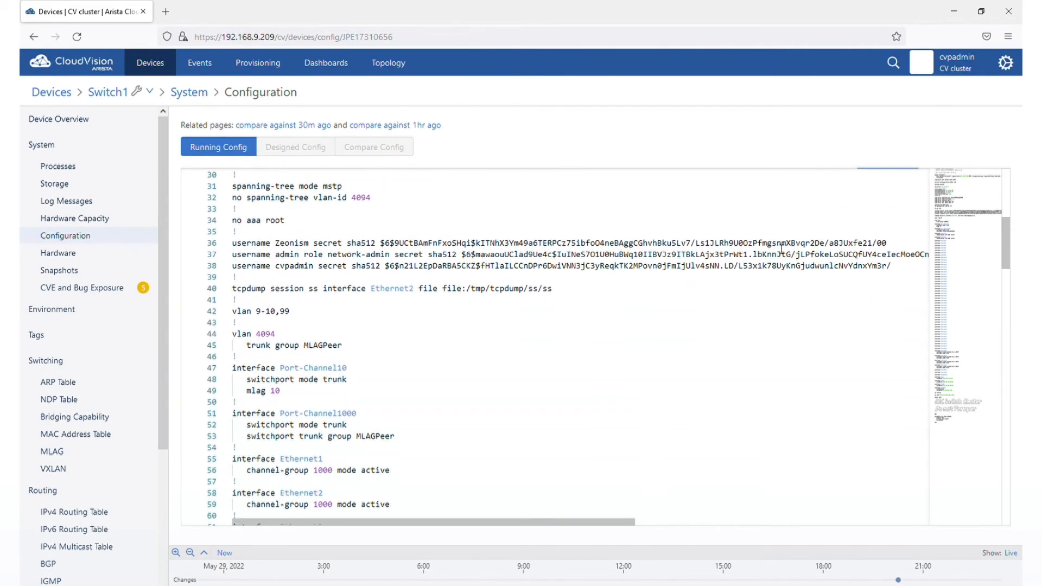
scroll(782, 249, down, 6)
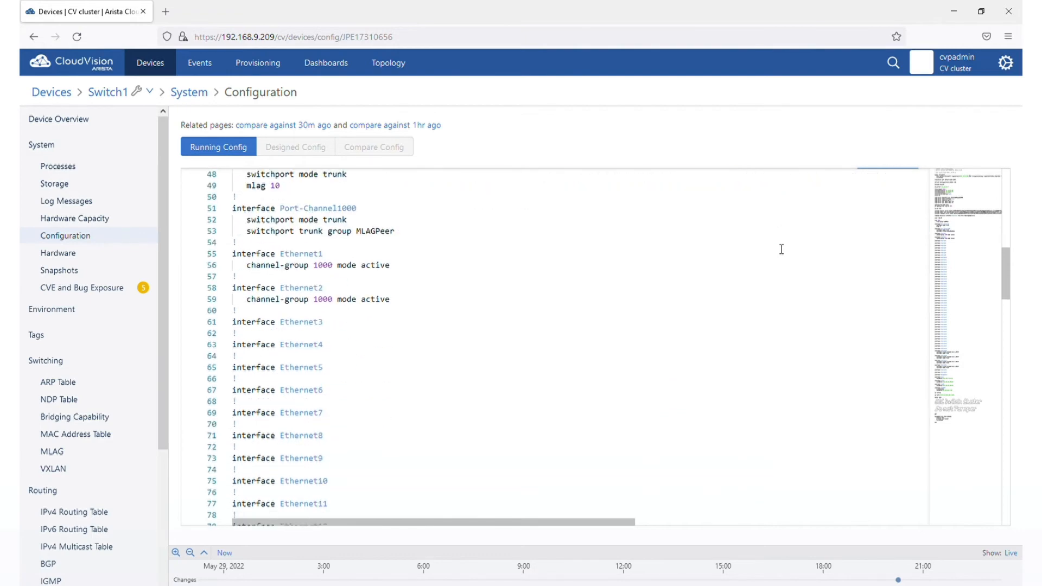
scroll(782, 249, down, 3)
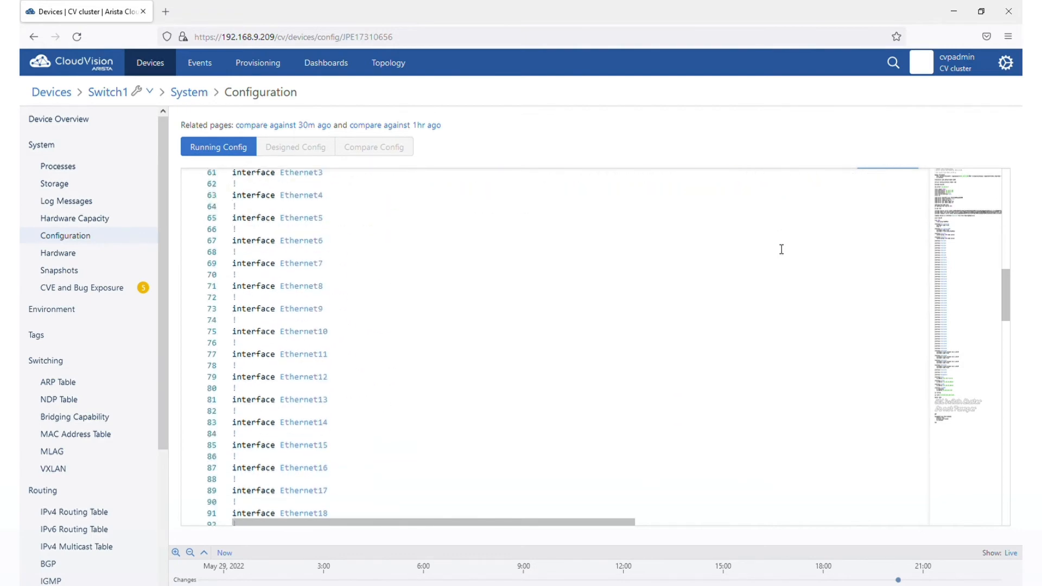
scroll(782, 250, down, 6)
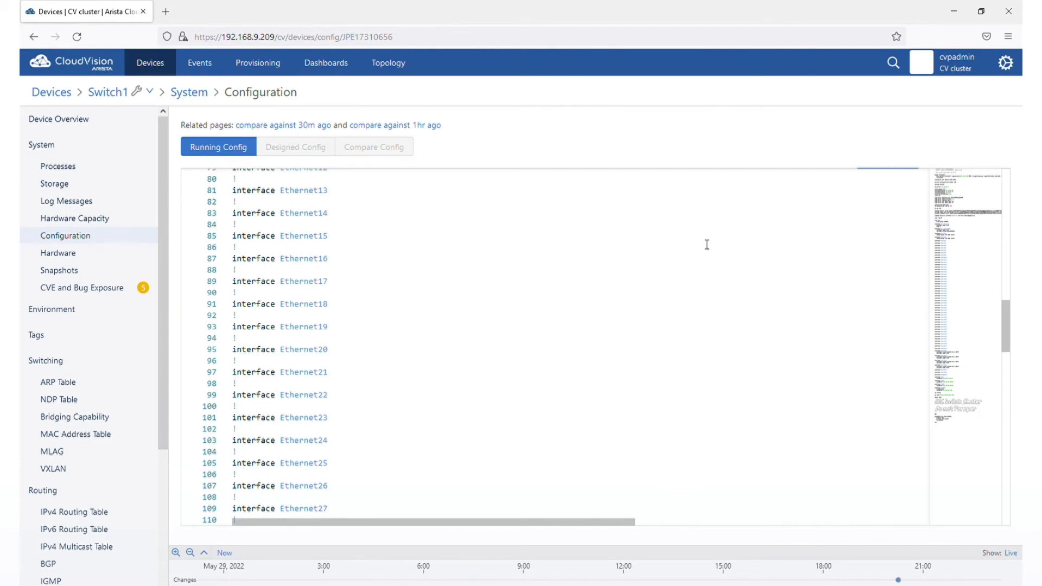
click(111, 253)
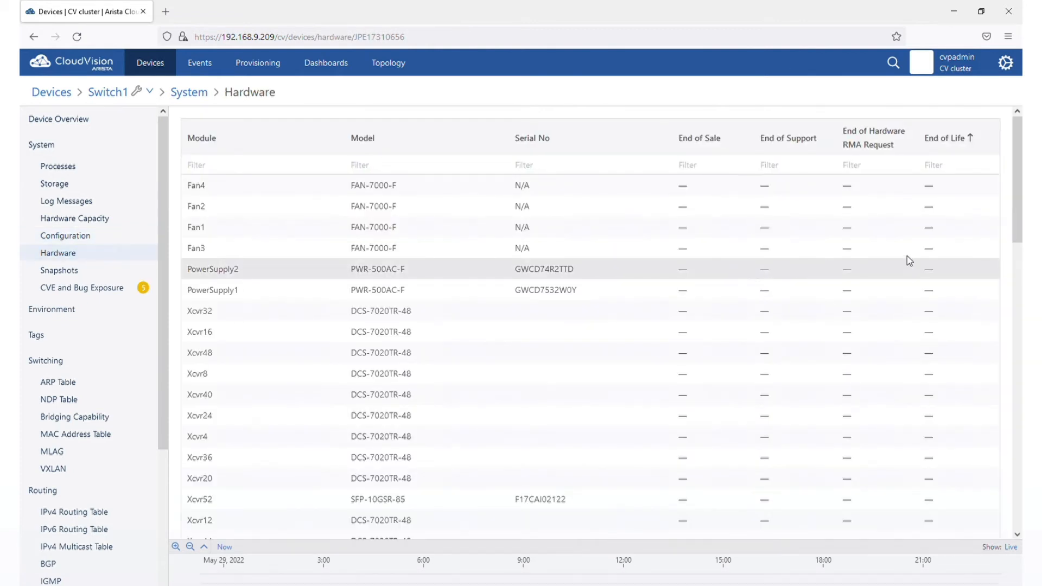
drag(1021, 213, 1022, 510)
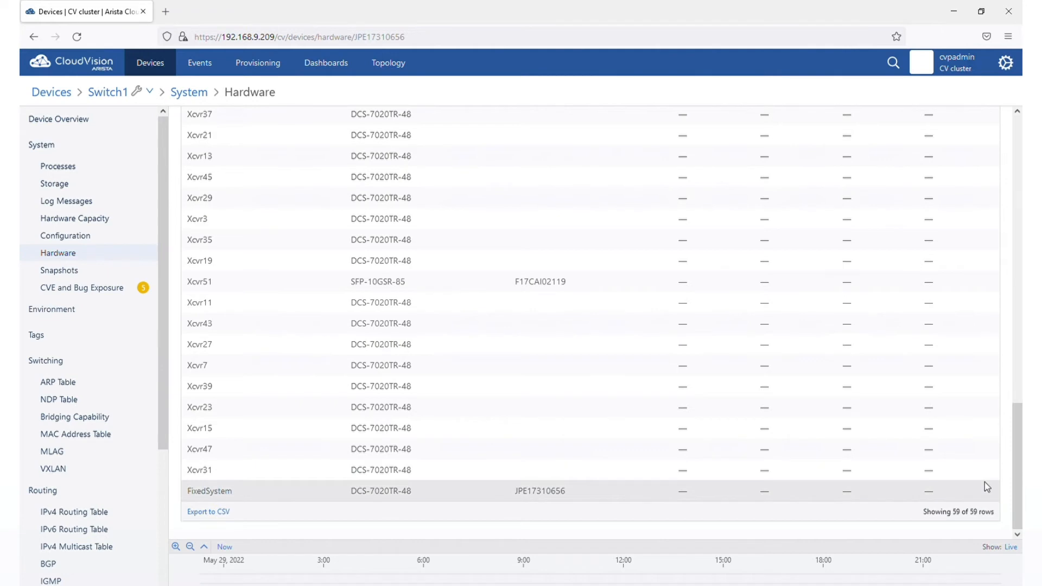
Check Switch1's Snapshots, then its CVE and Bug Exposure report with 4 high-priority bugs
click(82, 277)
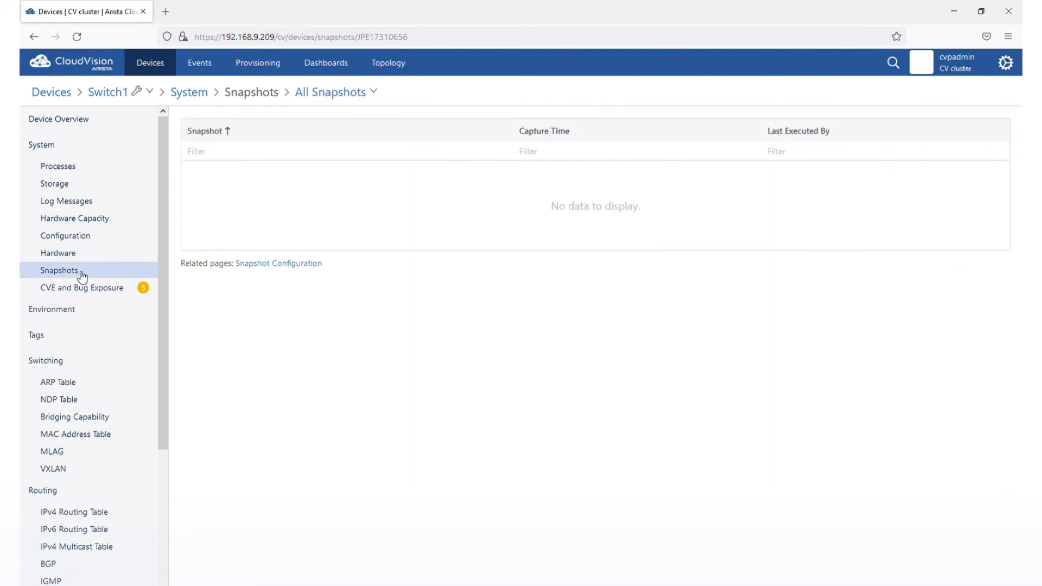
click(76, 288)
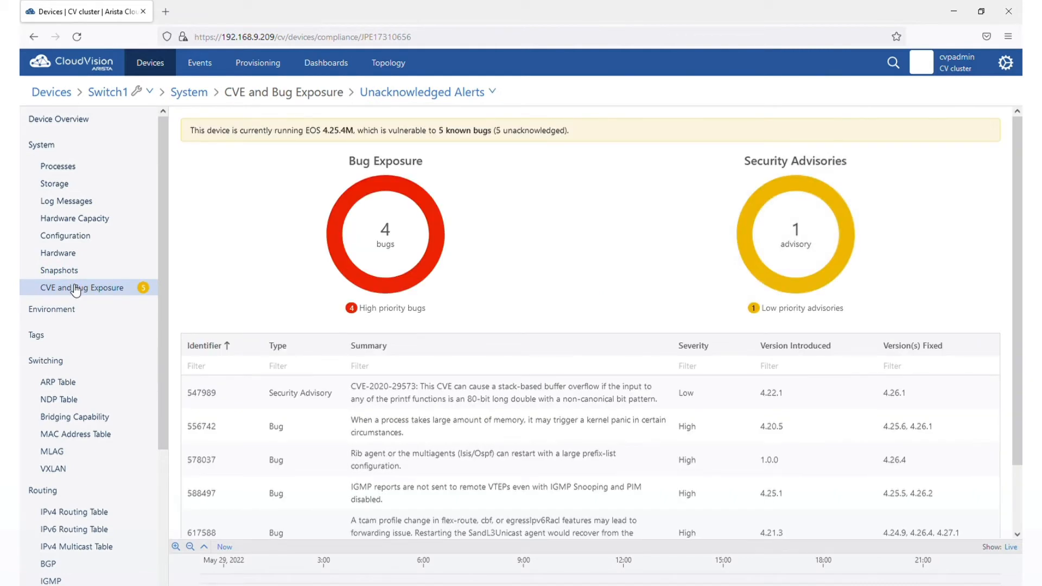
drag(1012, 207, 1021, 277)
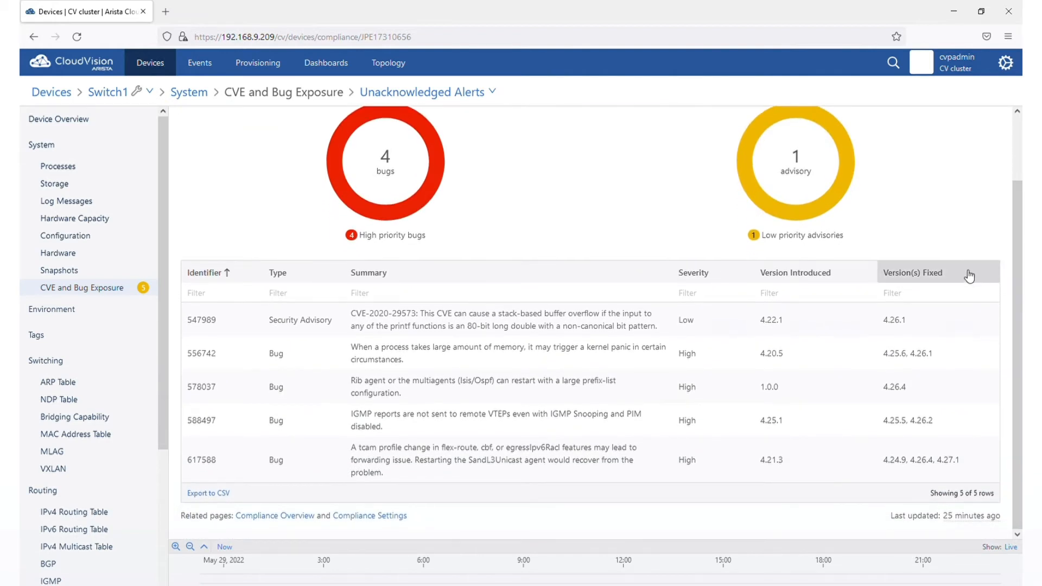
Review Switch1's Environment with all 18 temperature and 6 fan graphs, then open Switching with 5 VLANs
click(60, 310)
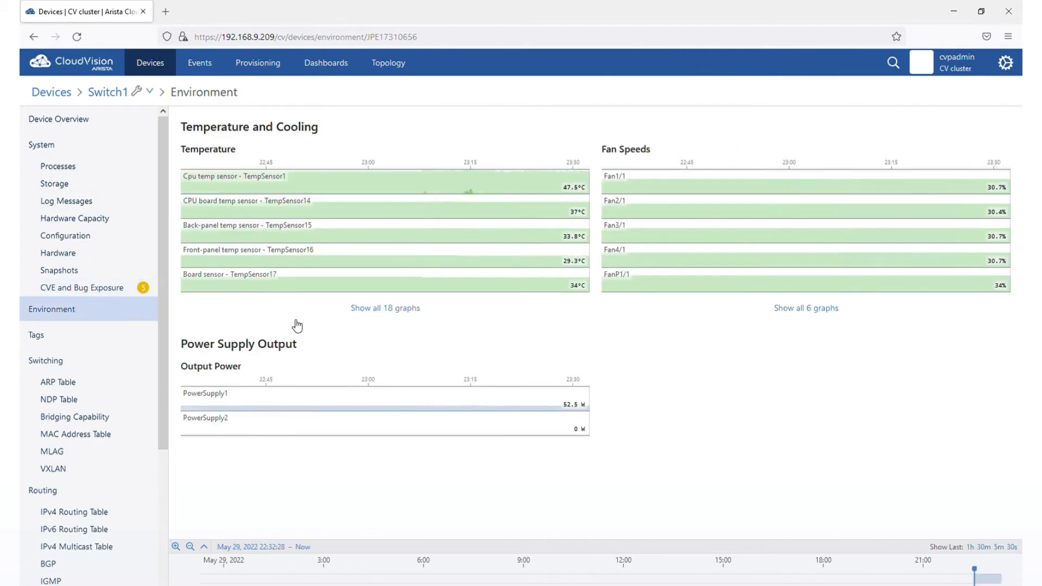
click(420, 310)
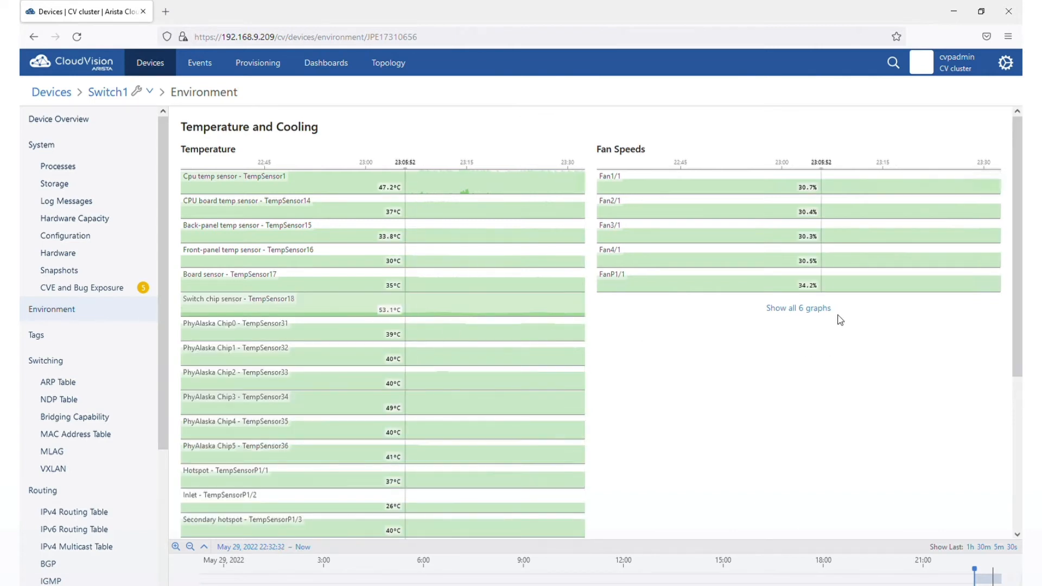
click(819, 309)
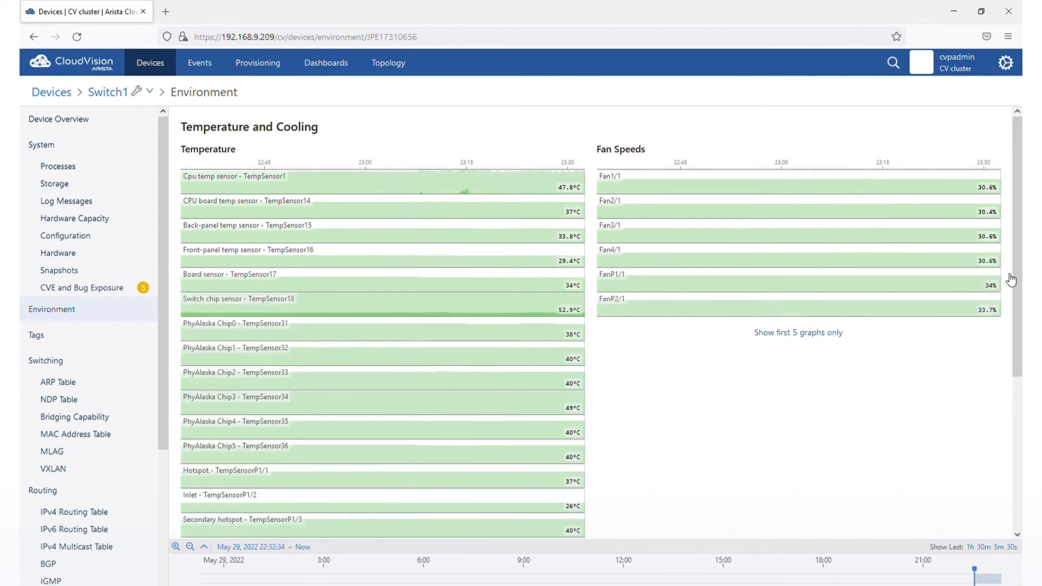
drag(1018, 265, 1020, 426)
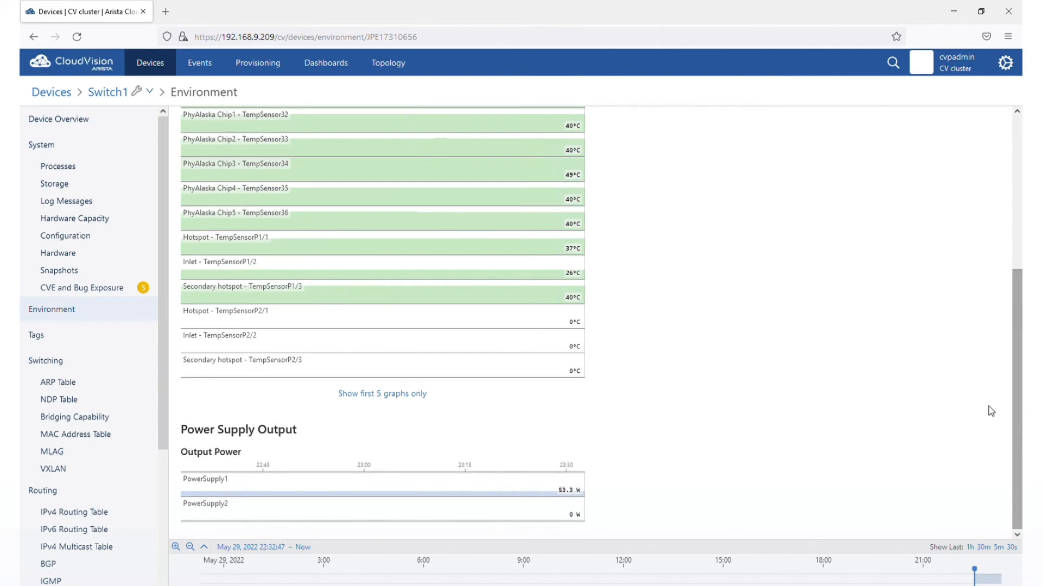
click(57, 364)
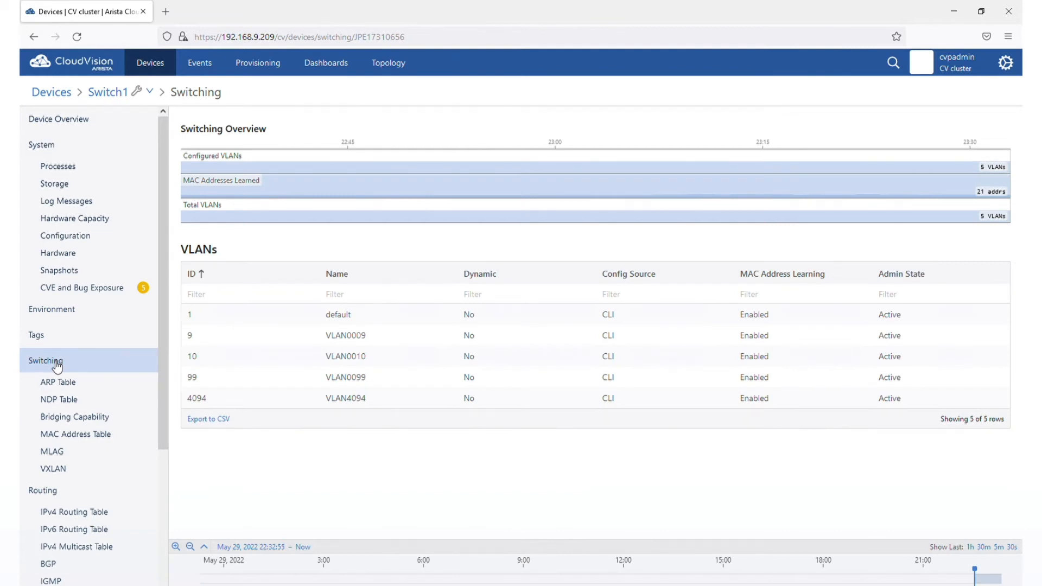
Review Switch1's ARP, NDP, Bridging Capability, MAC Address Table, MLAG and VXLAN pages
click(56, 382)
click(57, 399)
click(57, 416)
drag(1018, 210, 1015, 130)
click(95, 435)
click(81, 452)
click(81, 470)
View Switch1's IPv4 Routing Table, then its Traffic Flows charts showing 70 flows and 9 hosts
scroll(82, 476, down, 4)
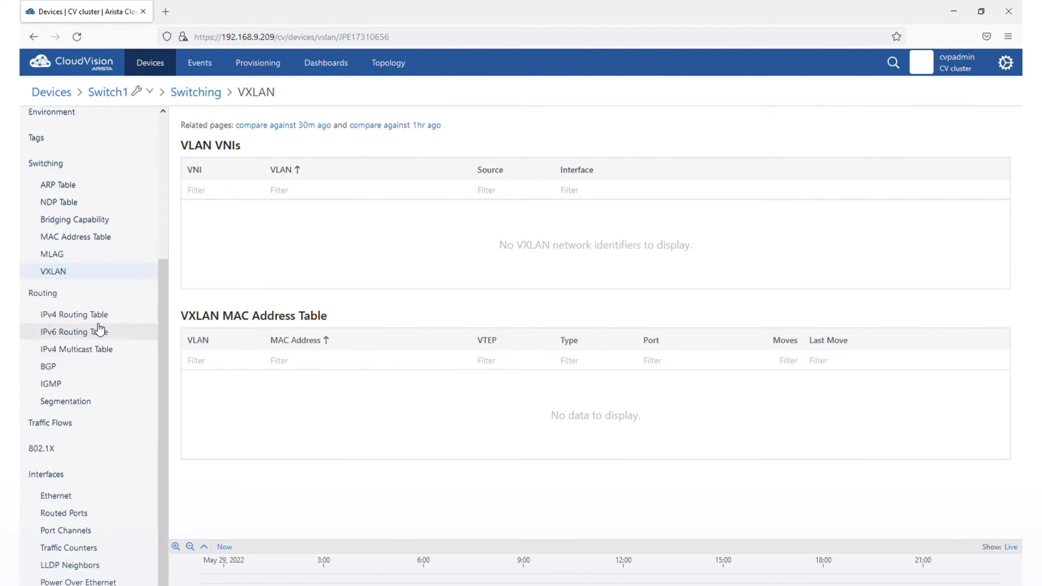
click(97, 313)
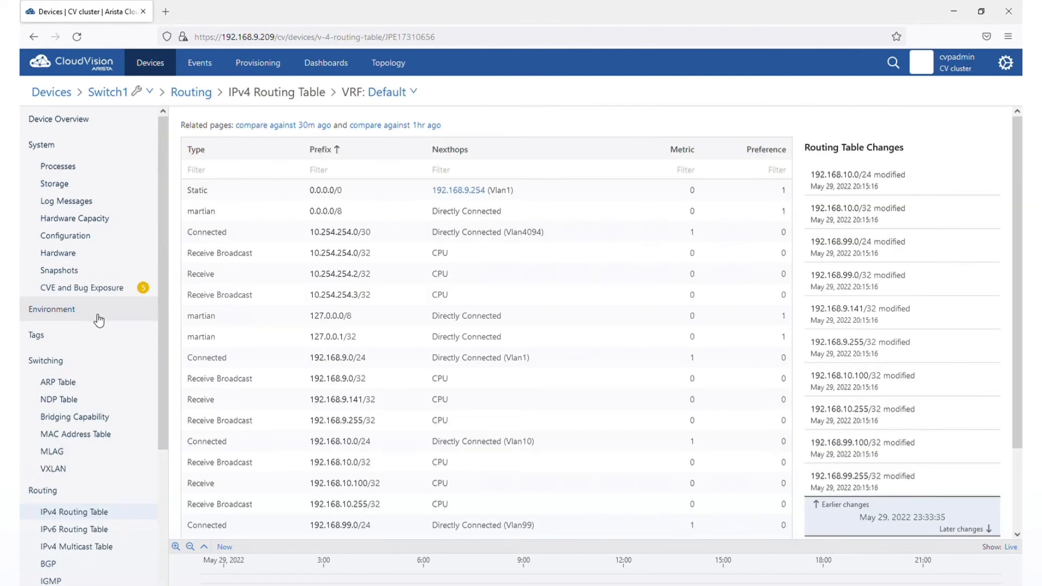
drag(1020, 236, 1022, 318)
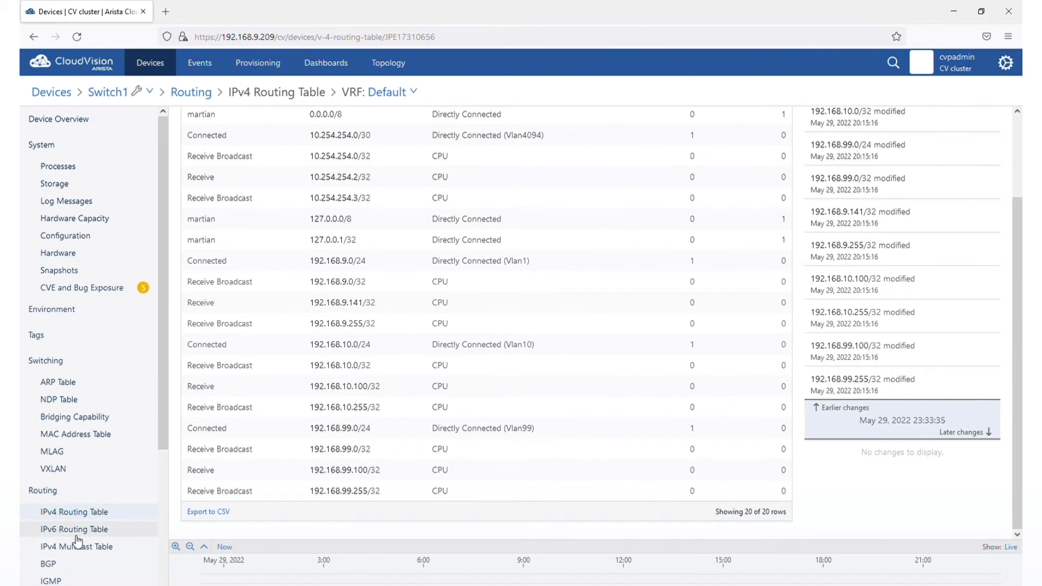
scroll(76, 541, down, 4)
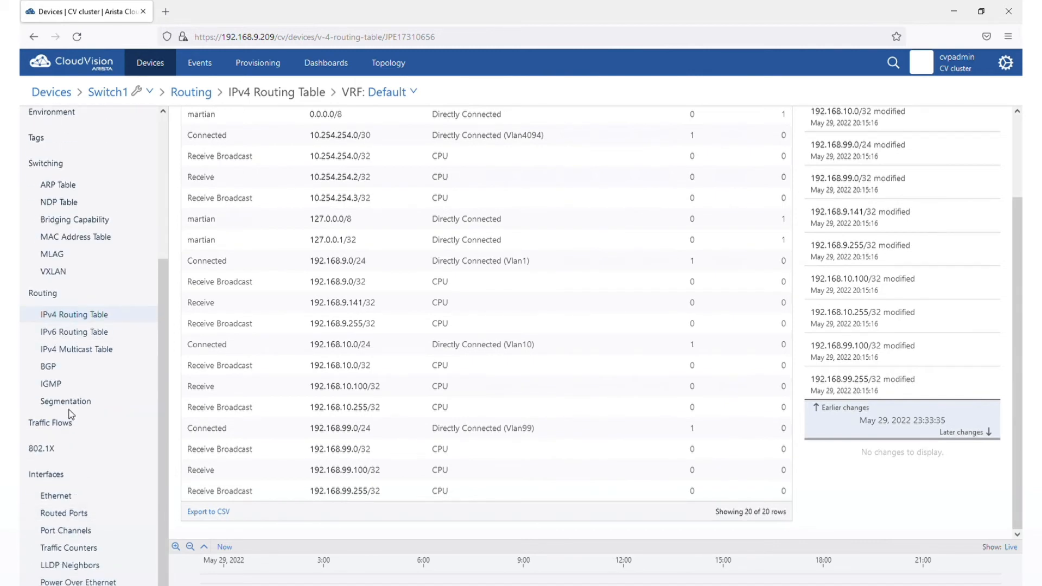
click(69, 423)
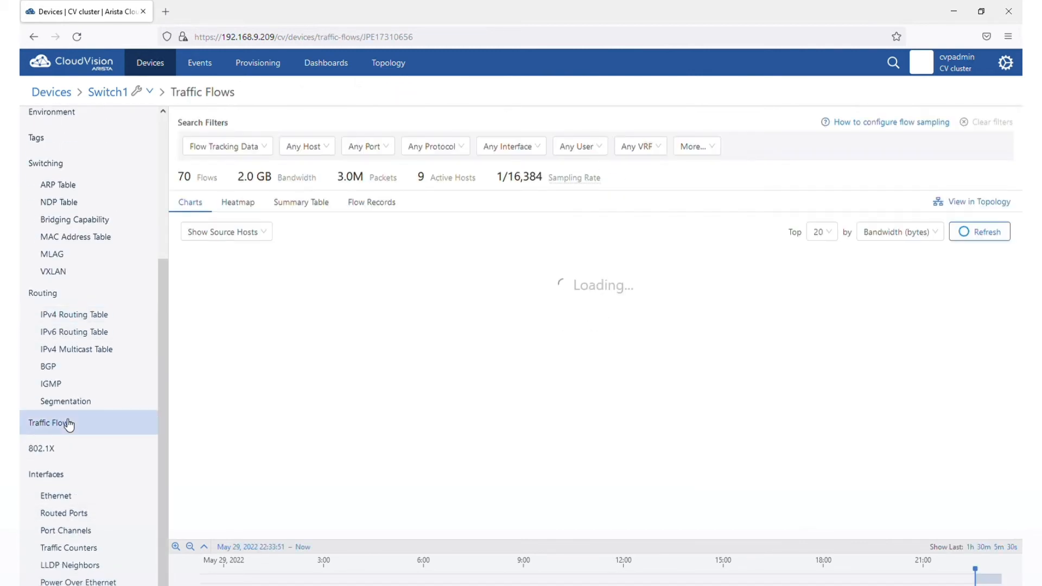
Select all flow breakdown options in the Show Source Hosts dropdown and apply them
click(258, 234)
click(280, 321)
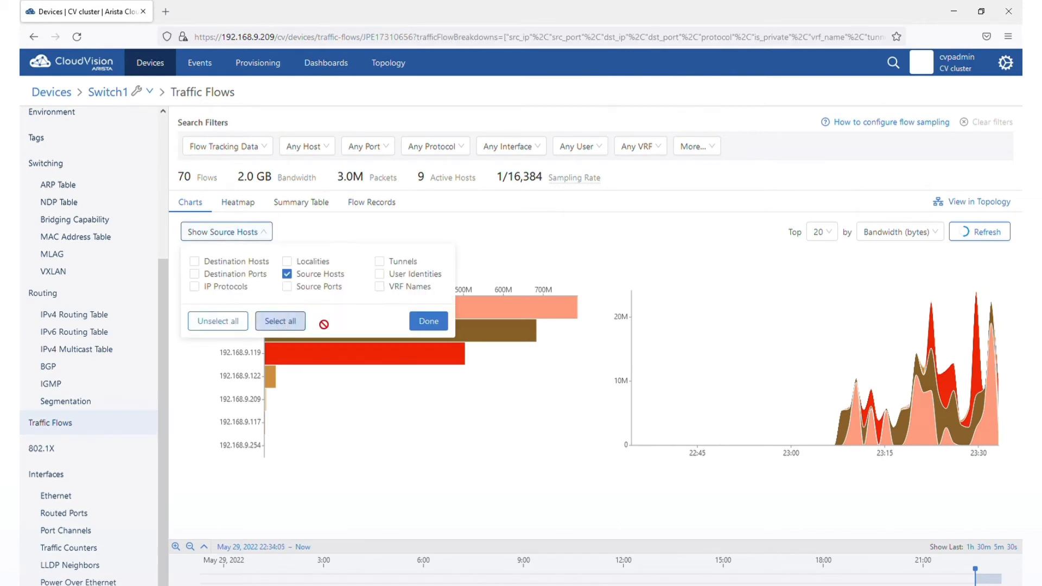
click(428, 321)
drag(1021, 294, 1016, 507)
Browse the Heatmap, Summary Table and Flow Records views, then check 802.1X showing 0 endpoints
click(238, 206)
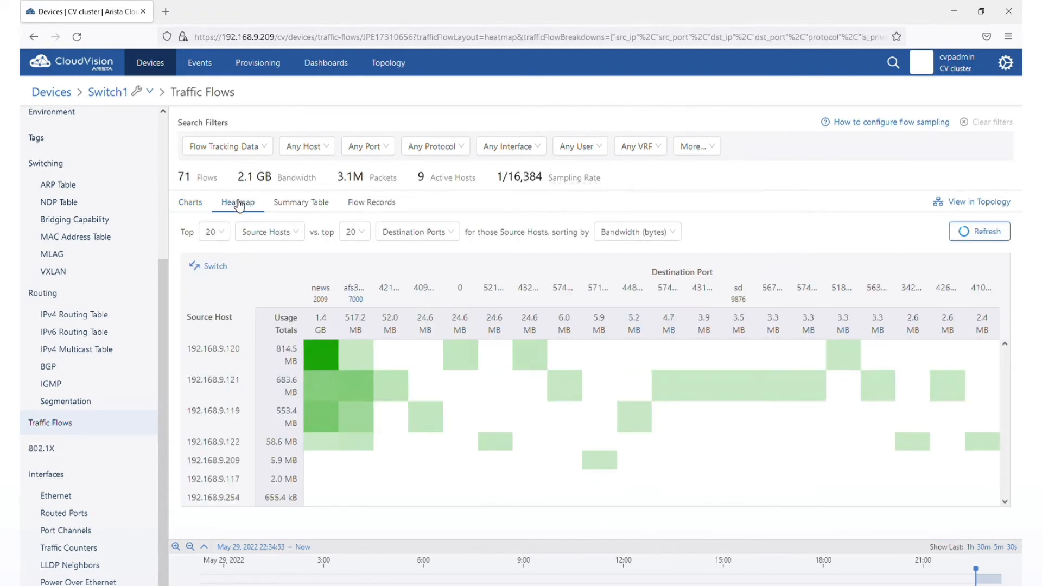
click(296, 204)
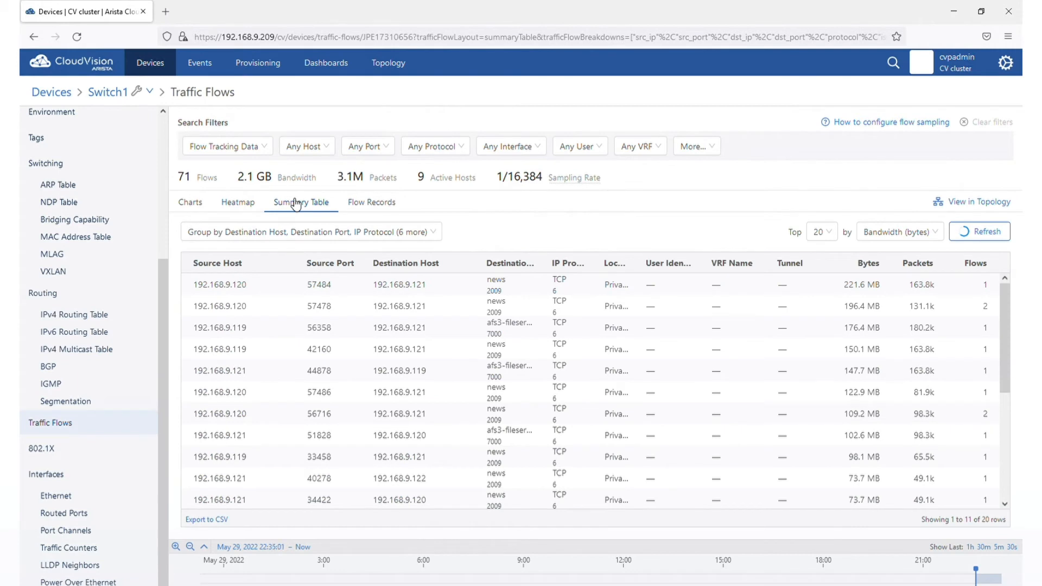
drag(1007, 315, 1020, 407)
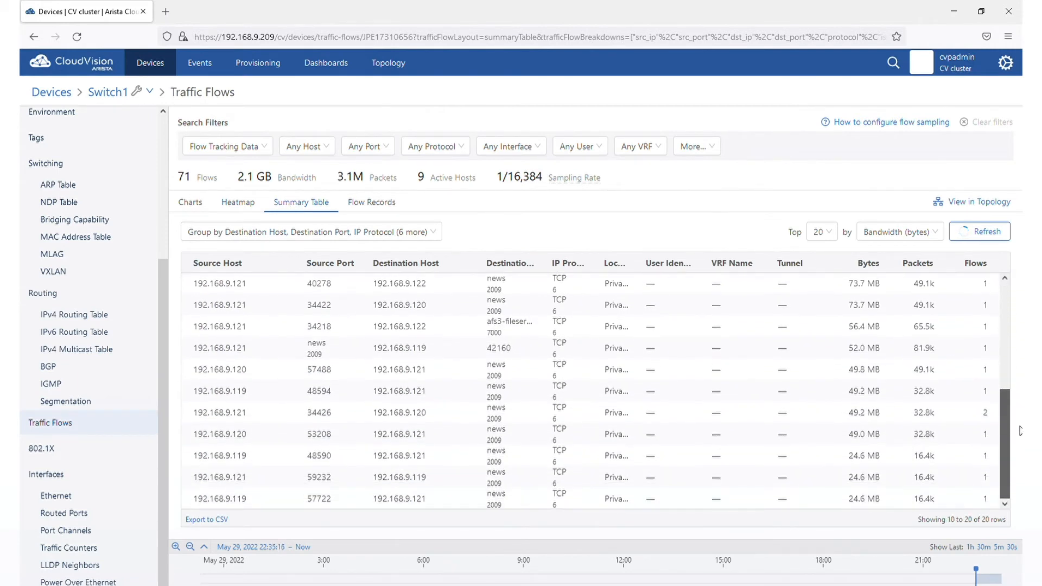
click(363, 203)
drag(1006, 309, 1007, 421)
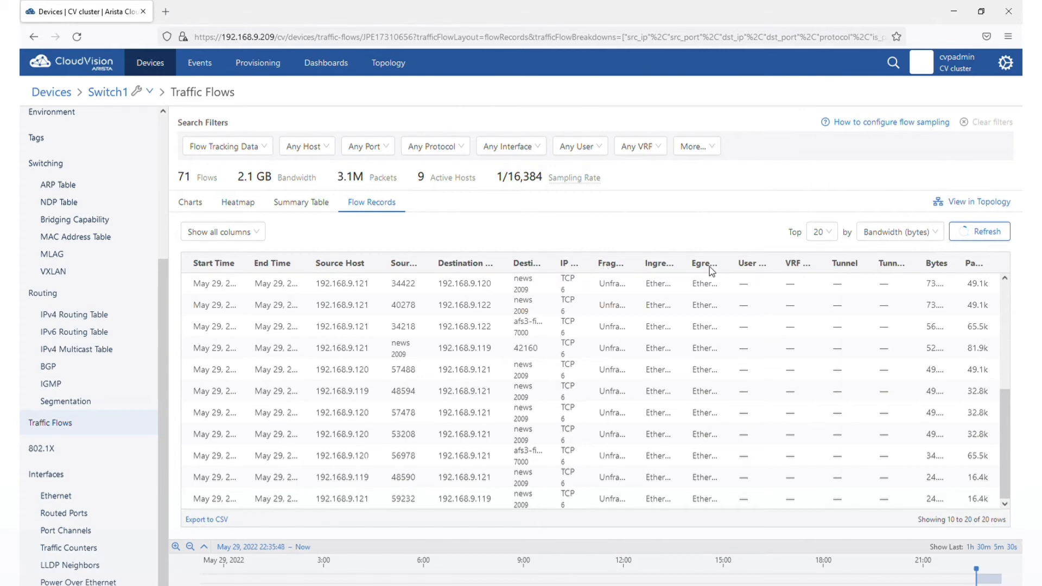
click(97, 455)
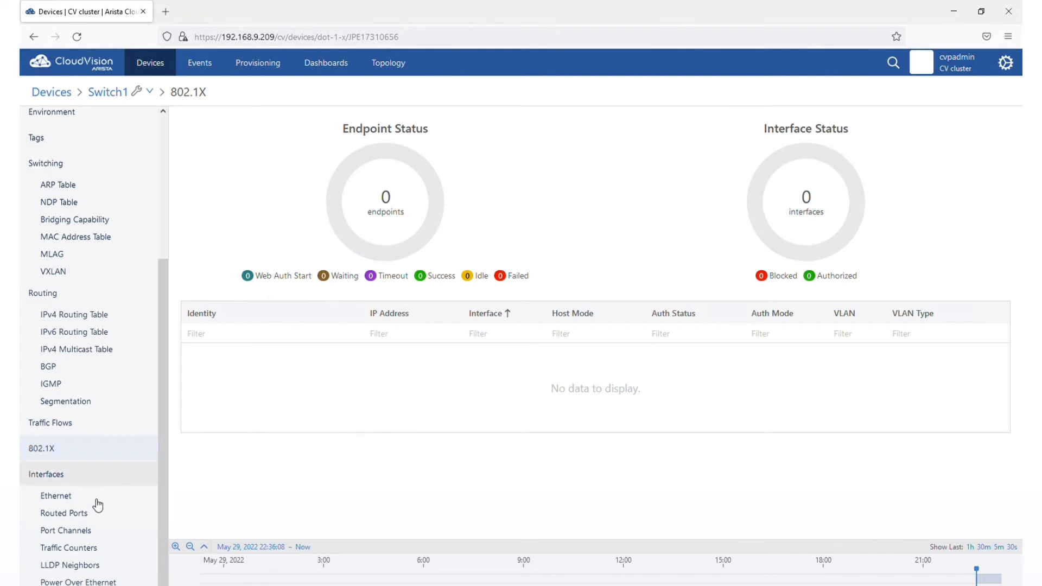
Review Switch1's Interfaces overview and its Ethernet interfaces table
click(100, 480)
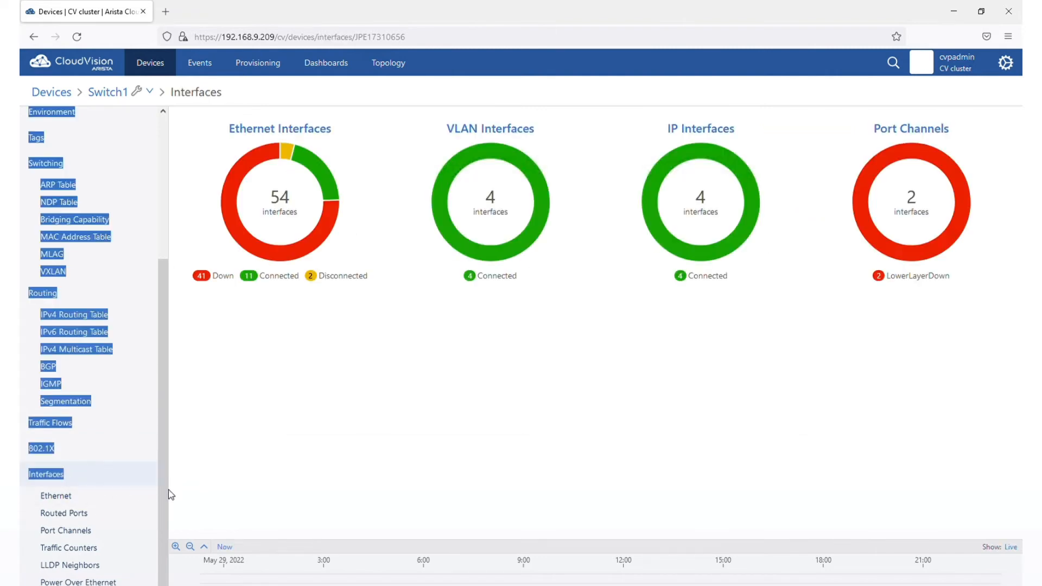
click(79, 498)
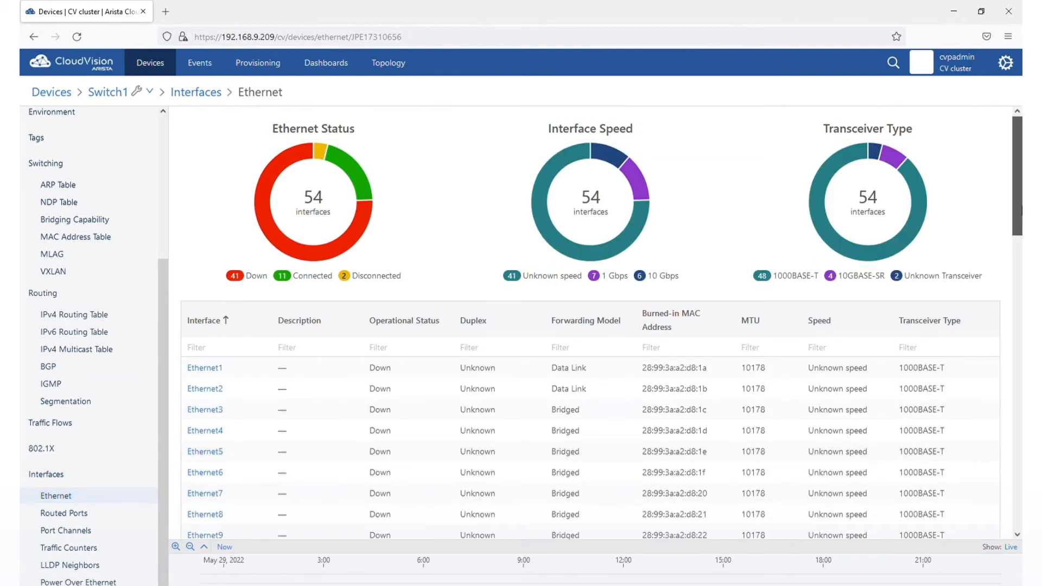
scroll(1018, 238, down, 2)
drag(1022, 249, 1022, 508)
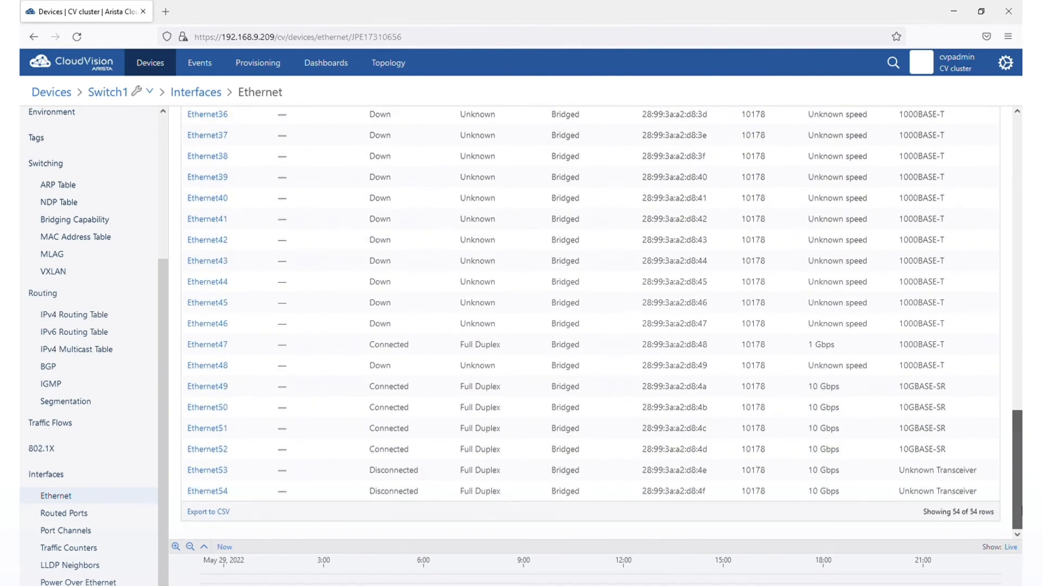
drag(1022, 510, 1021, 186)
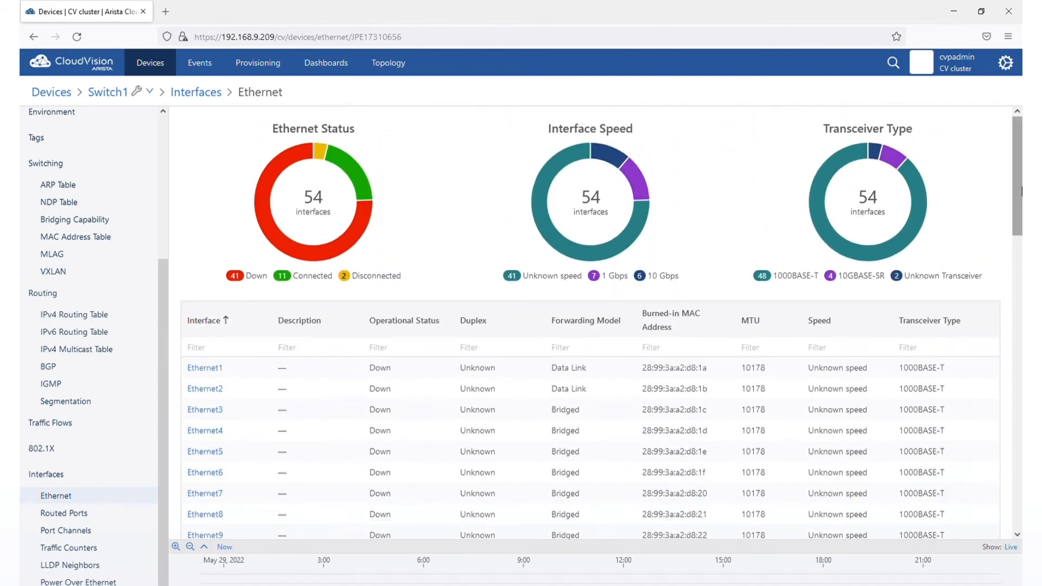
Check Routed Ports, Port Channels, Traffic Counters, LLDP Neighbors and Power Over Ethernet, then return to Devices
click(76, 514)
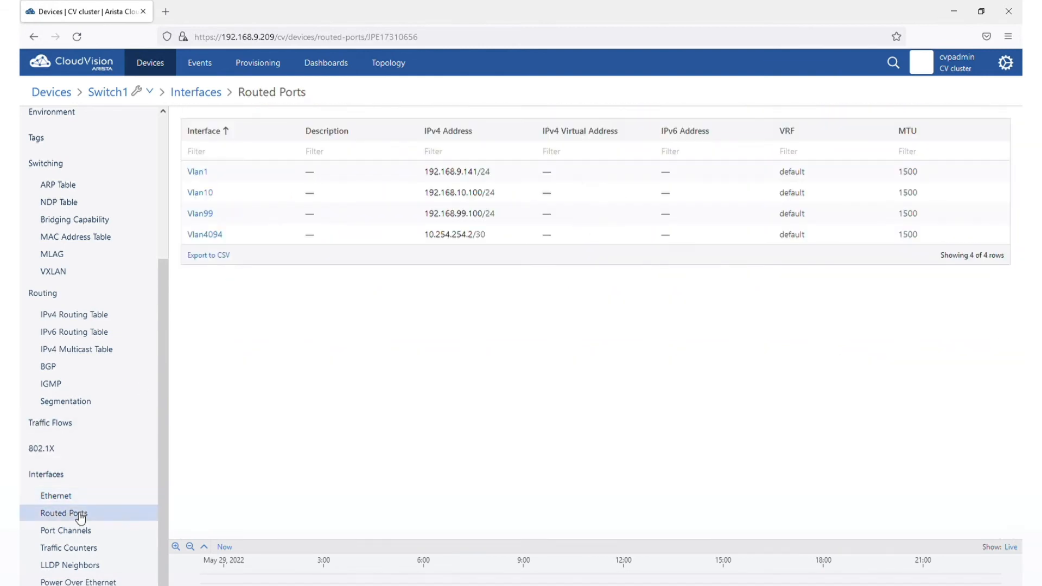
click(75, 535)
click(76, 549)
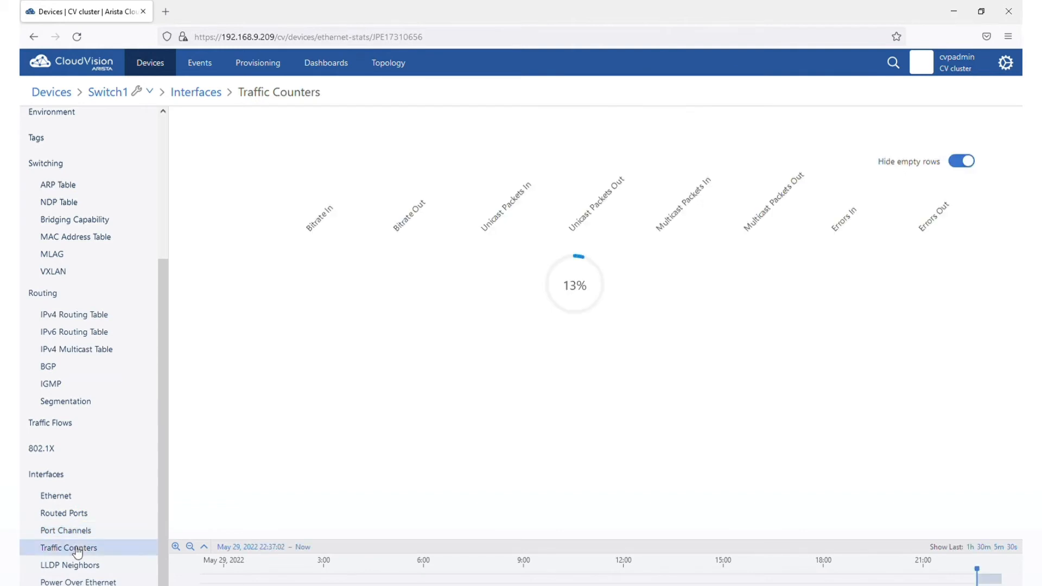
click(77, 567)
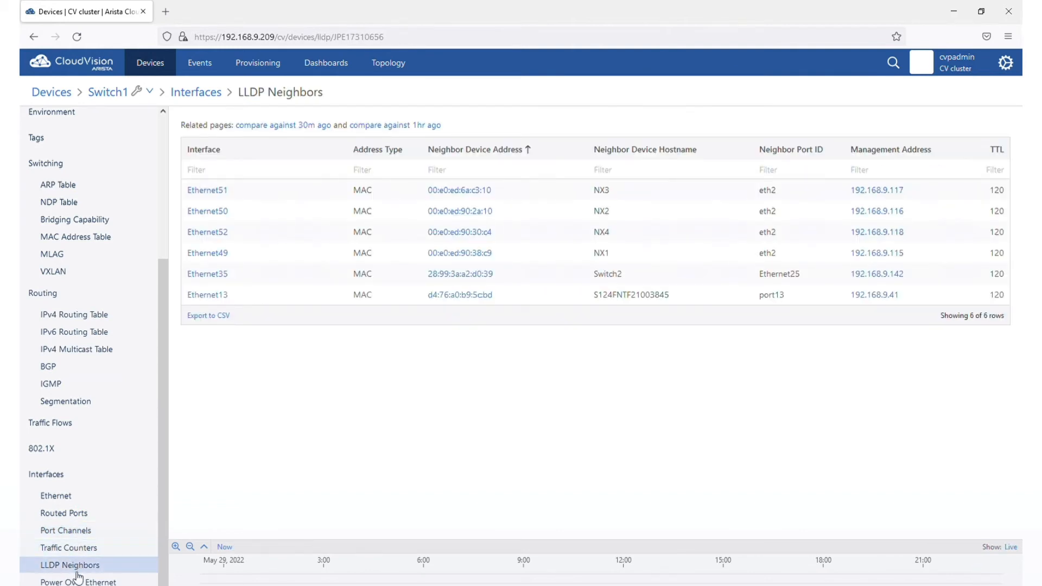
click(78, 579)
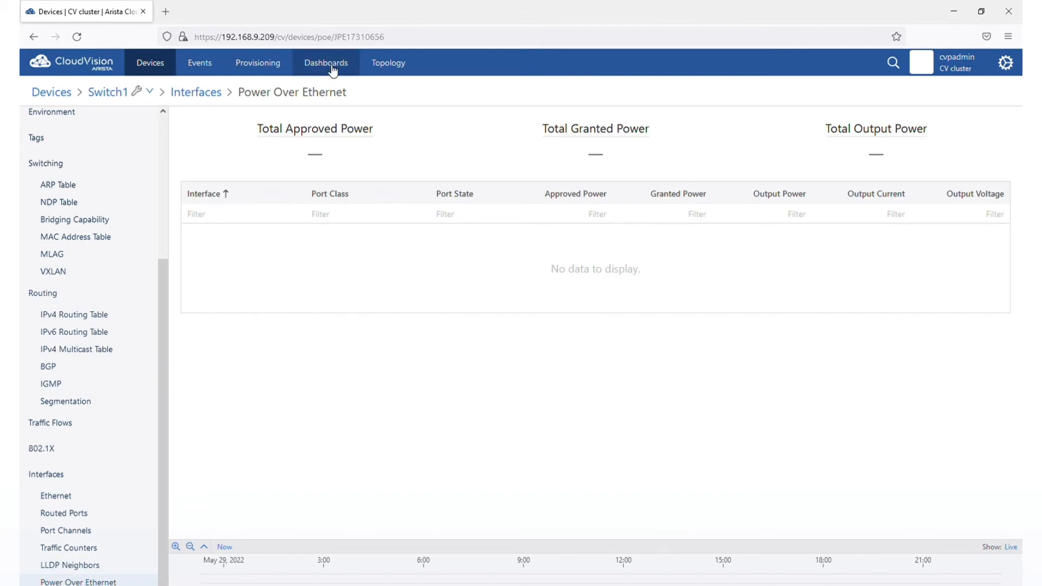
click(165, 64)
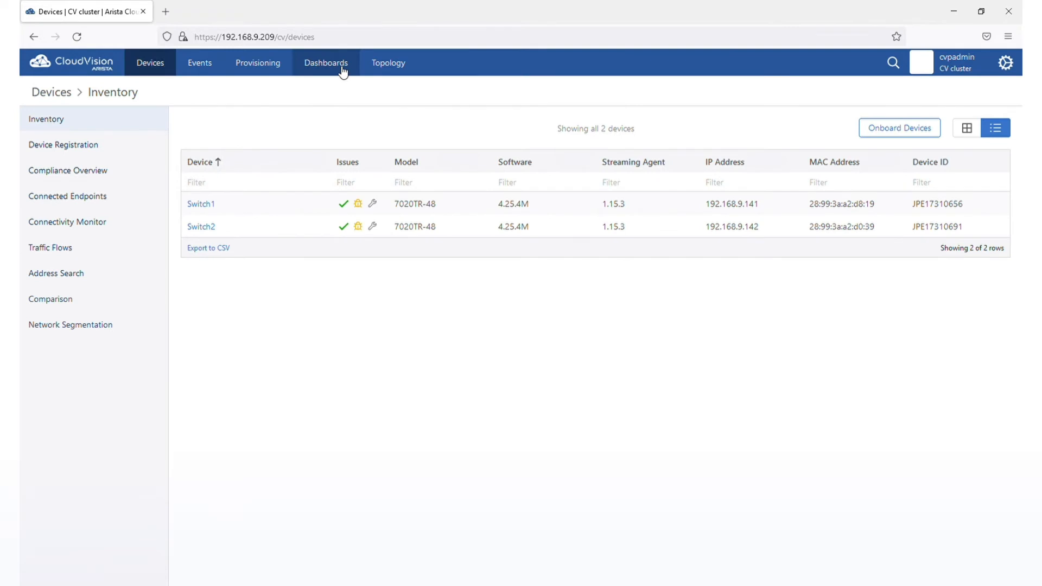
Create a new dashboard titled 'Switch 1 Details' and add a Horizon Graph widget
click(342, 70)
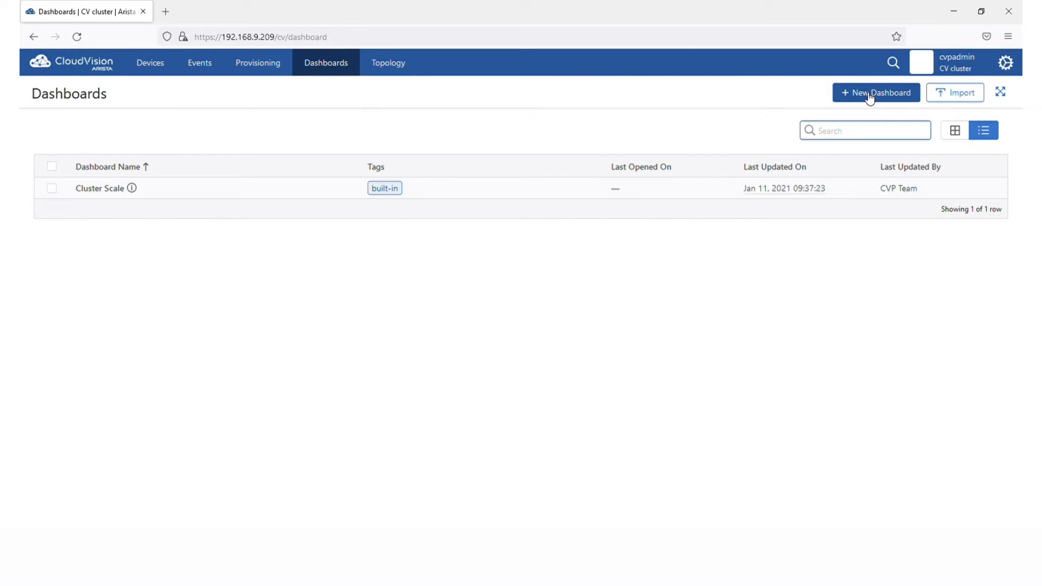
click(869, 97)
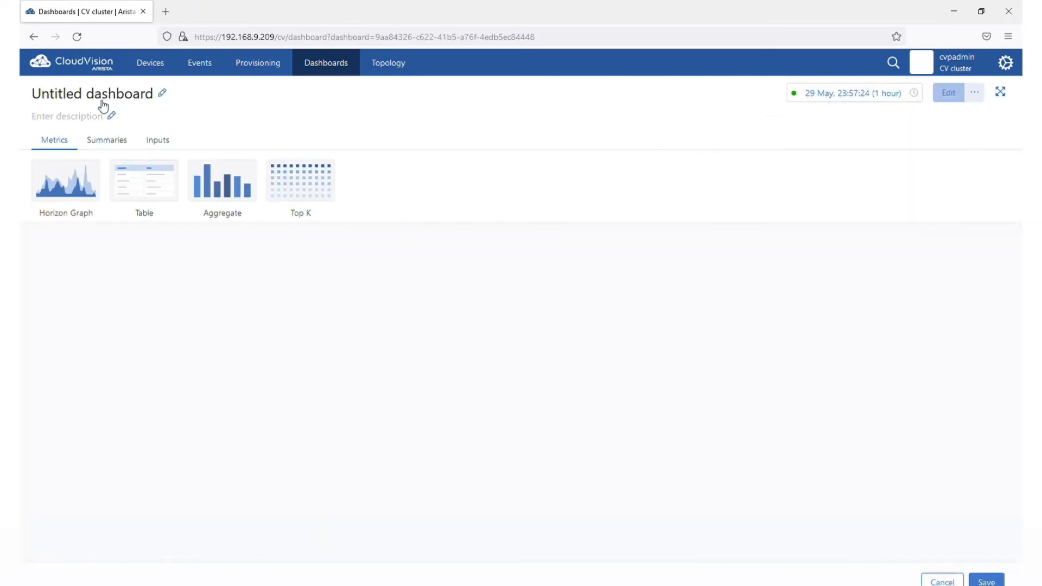
click(109, 93)
drag(142, 97, 26, 102)
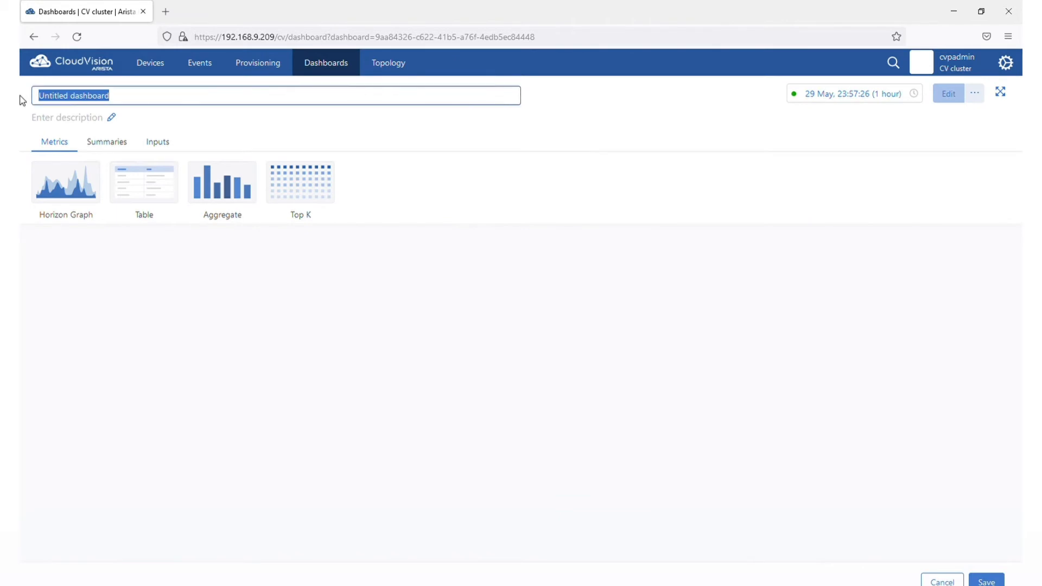
text(Switch 1 Details)
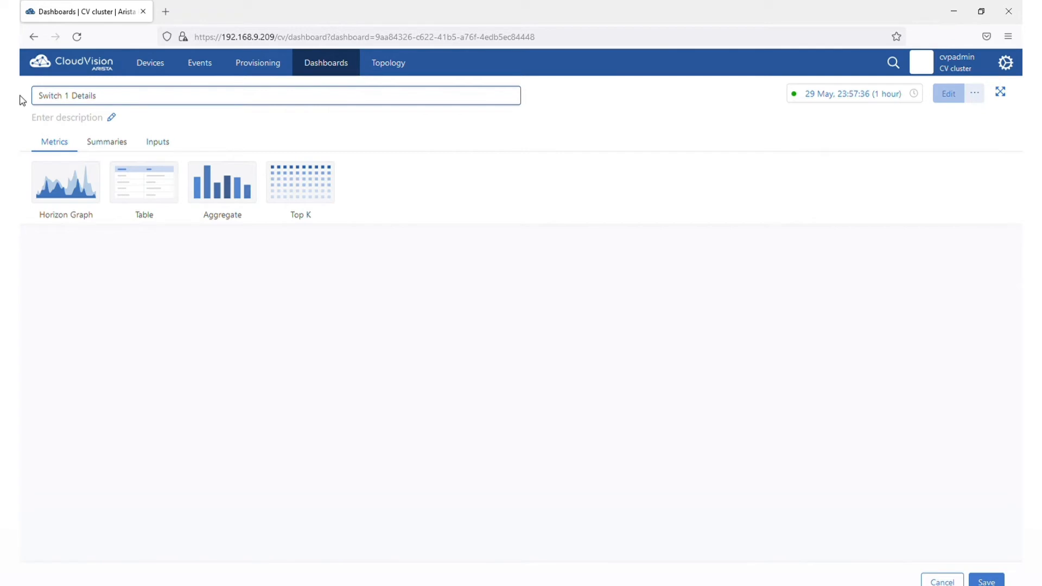
click(61, 183)
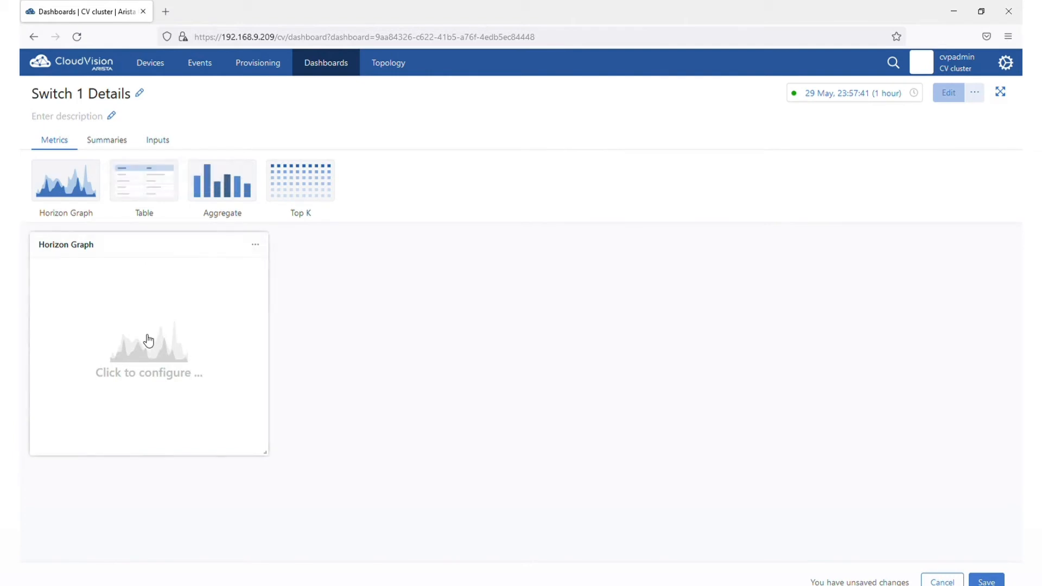
Set the Horizon Graph to Multiple Metrics for One Source, using Devices with Switch1
click(149, 341)
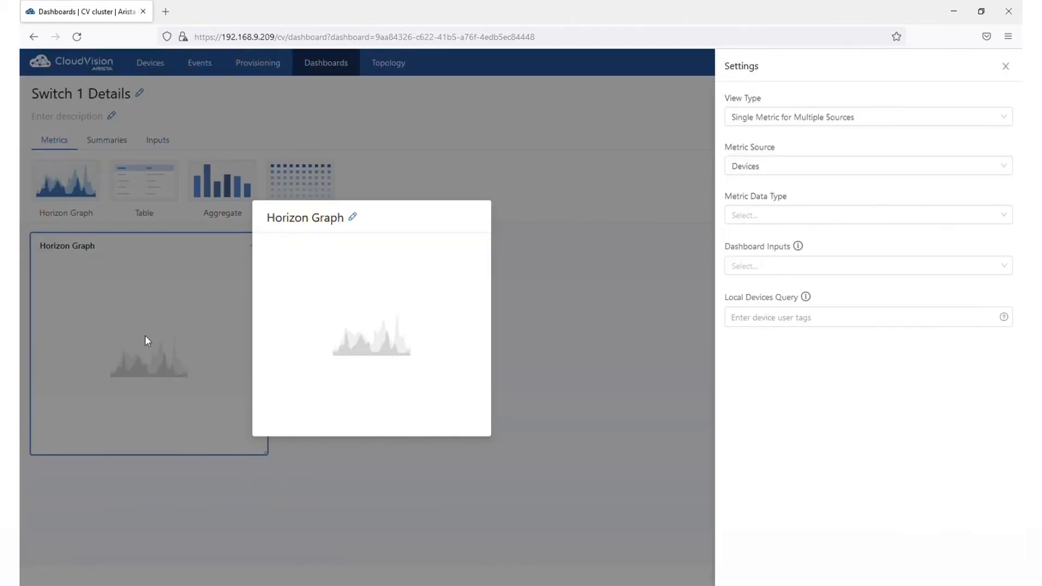
click(863, 122)
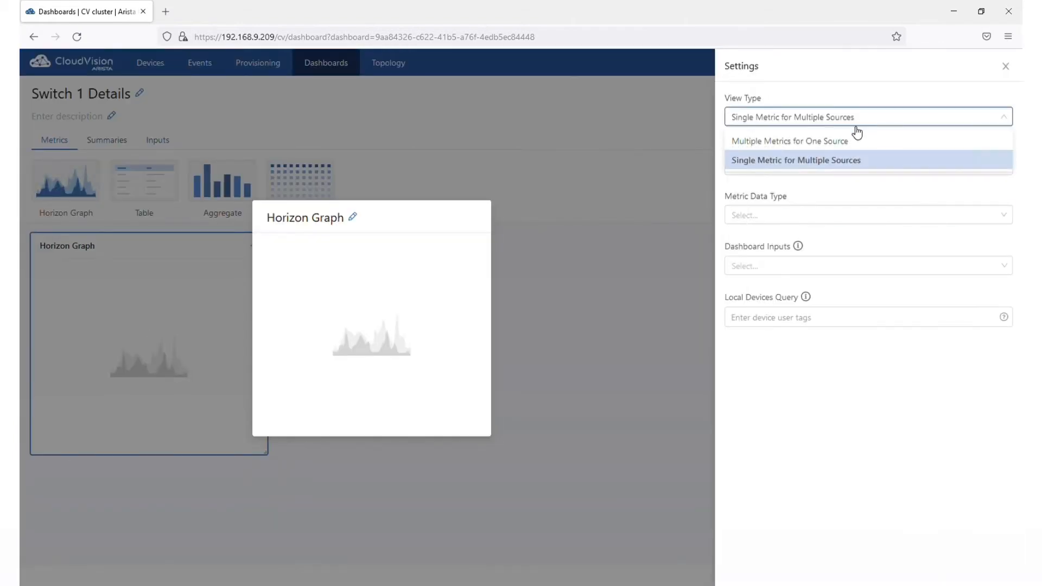
click(836, 142)
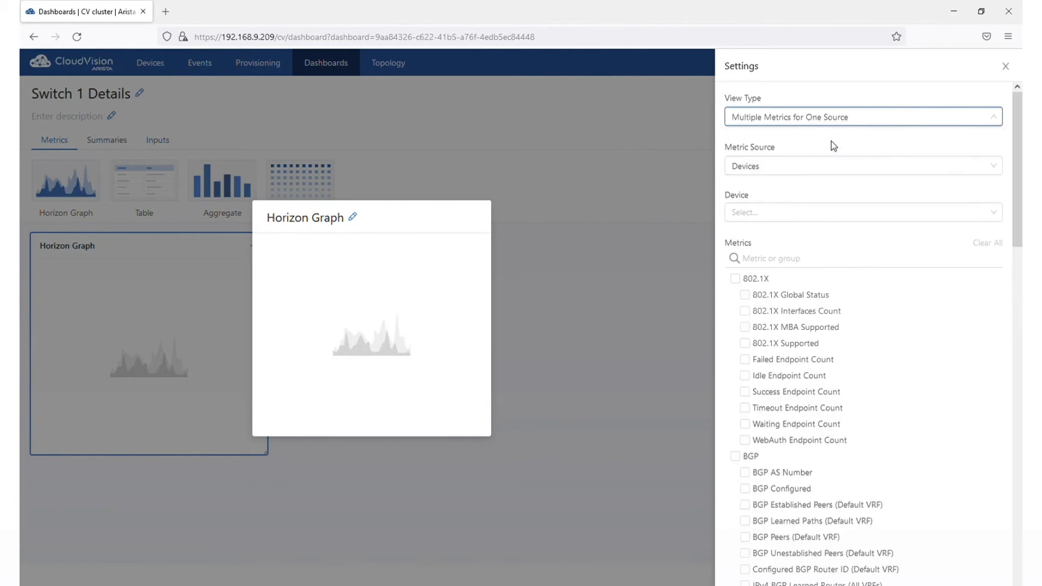
click(801, 167)
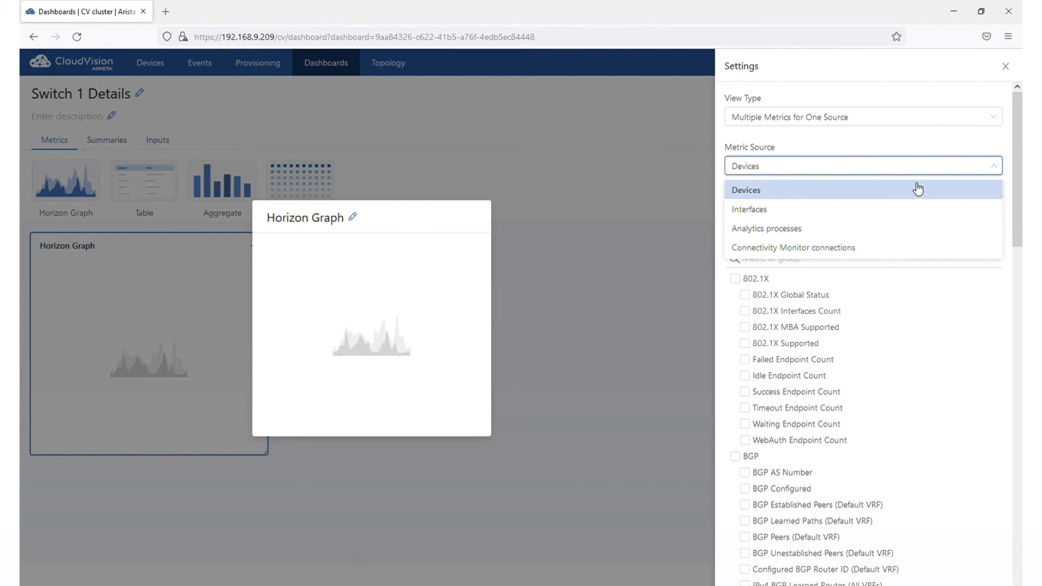
click(884, 192)
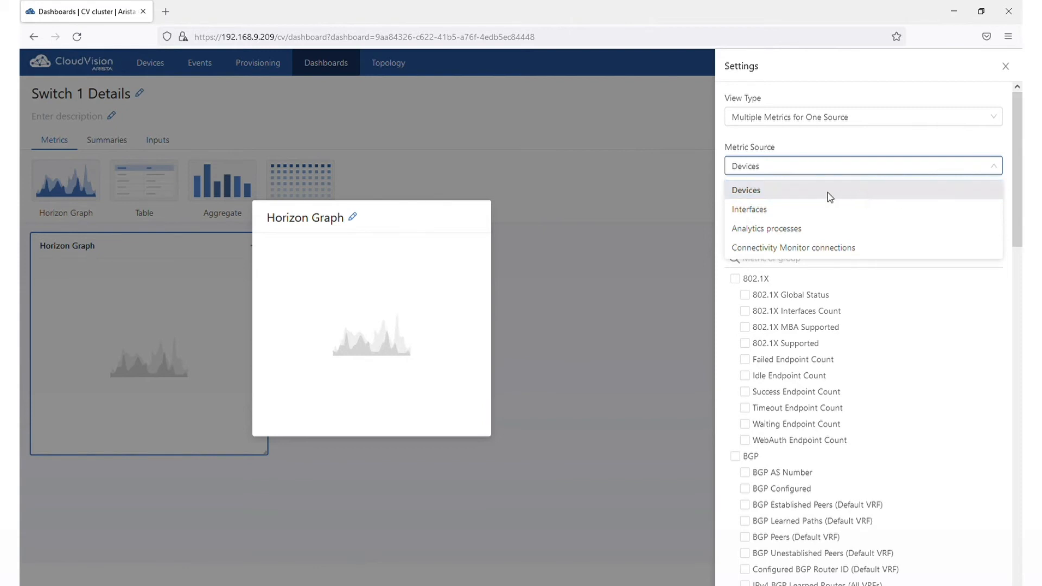
click(780, 218)
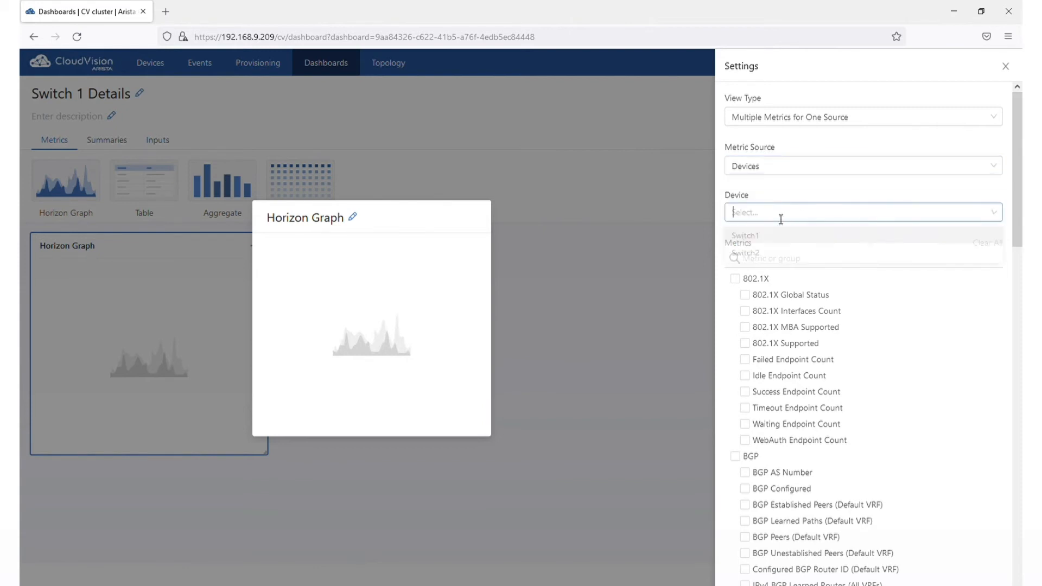
click(771, 243)
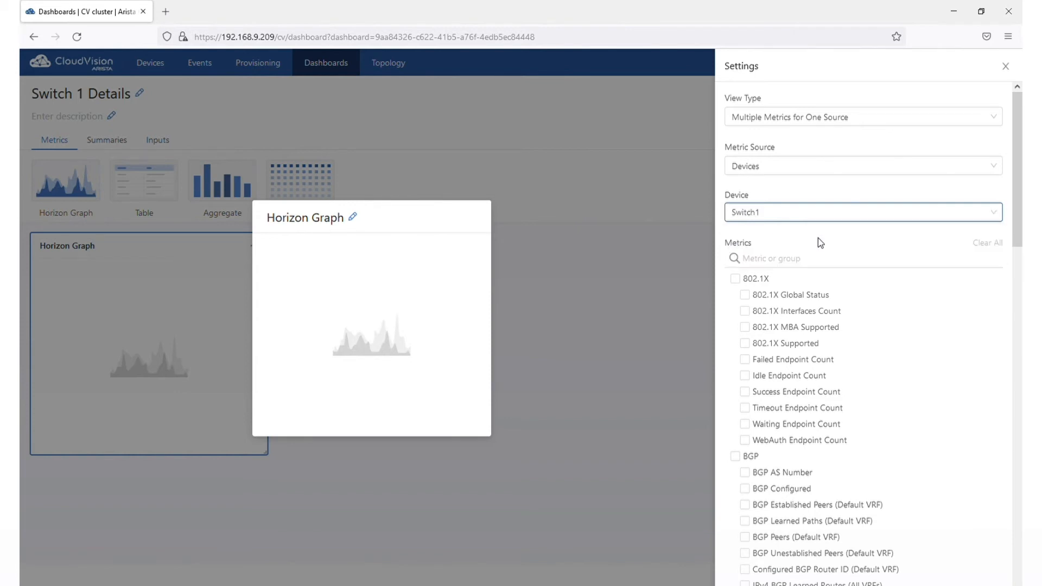
Add Device Details, ambient temperature and Memory metrics, then enlarge the widget to show all rows
drag(1017, 233, 1019, 364)
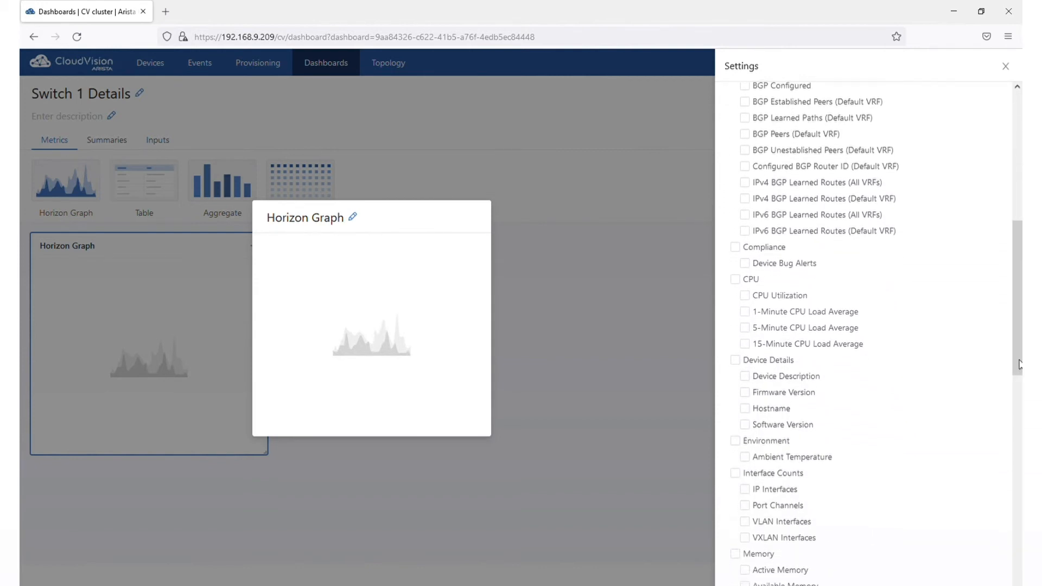
click(736, 361)
click(798, 440)
drag(1017, 364, 1018, 163)
click(742, 380)
click(1005, 66)
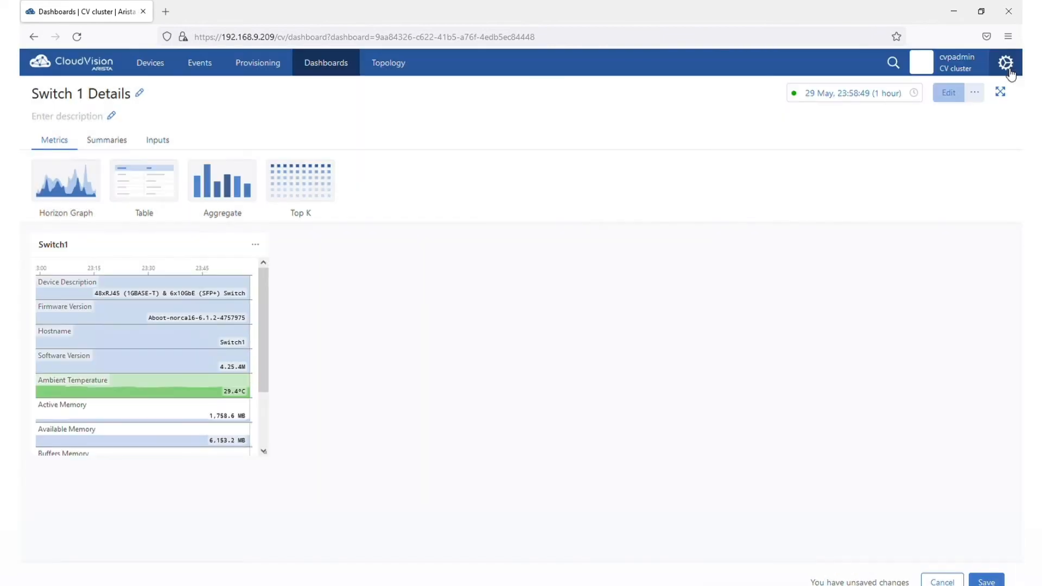
drag(266, 455, 265, 546)
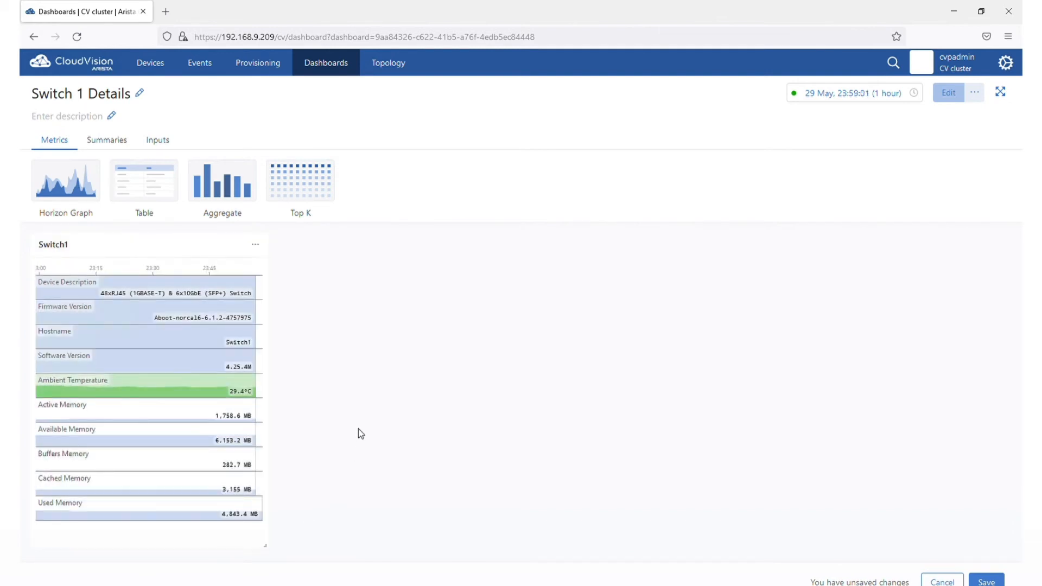
Add a Device Table widget sourced from Devices that shows the Interface Counts columns
click(155, 194)
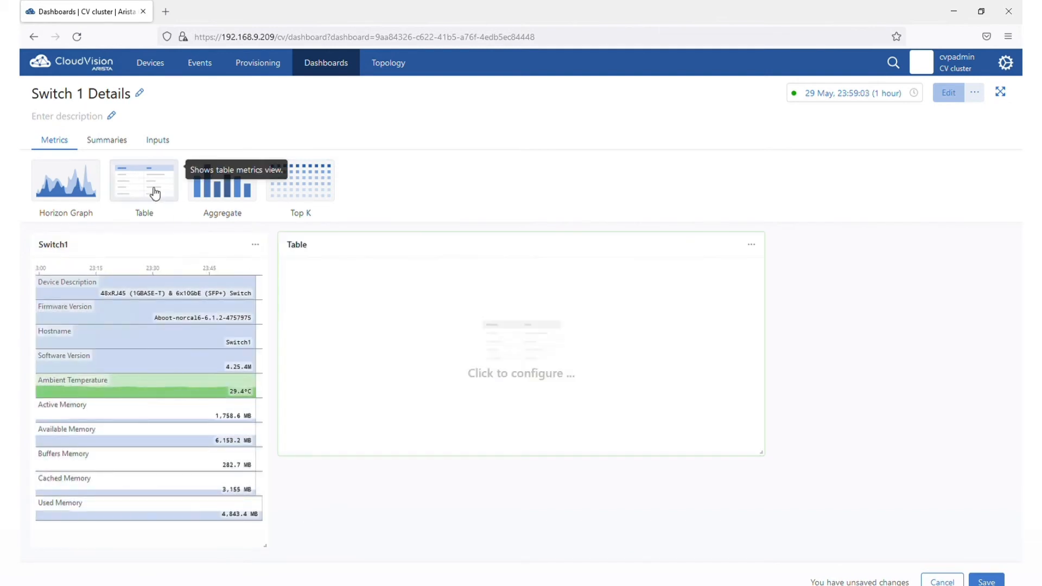
click(522, 350)
mouse_move(1014, 206)
mouse_down()
mouse_move(1015, 219)
mouse_move(1021, 187)
mouse_up()
click(772, 123)
click(756, 145)
scroll(1018, 188, down, 1)
drag(1018, 188, 1012, 291)
click(736, 415)
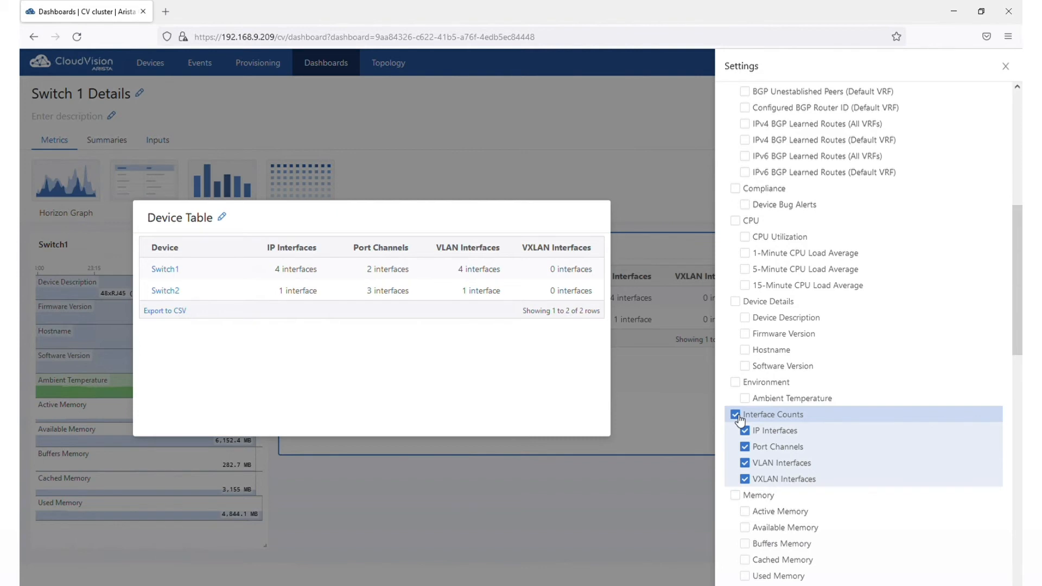
click(736, 302)
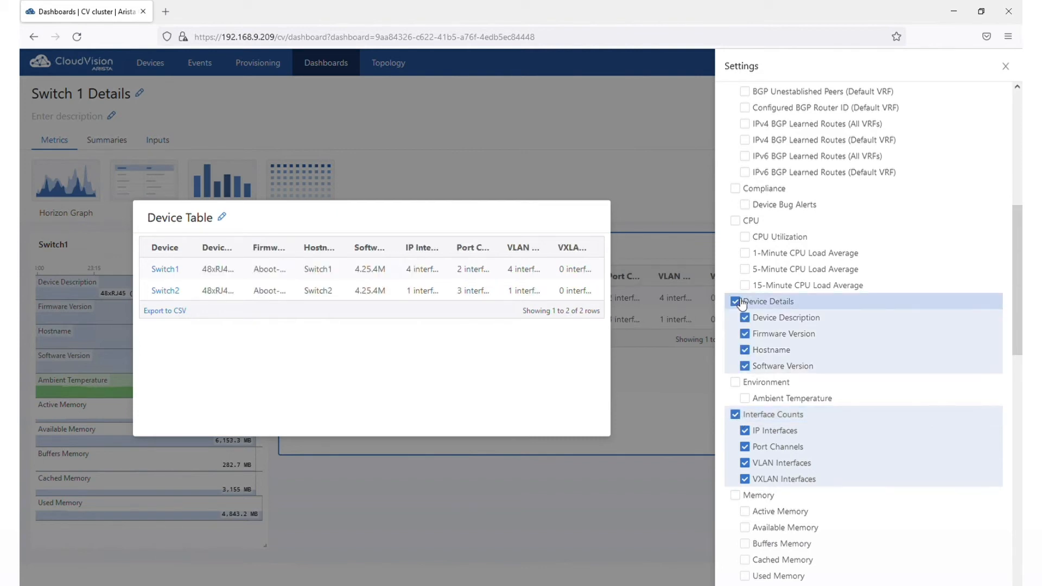
click(736, 302)
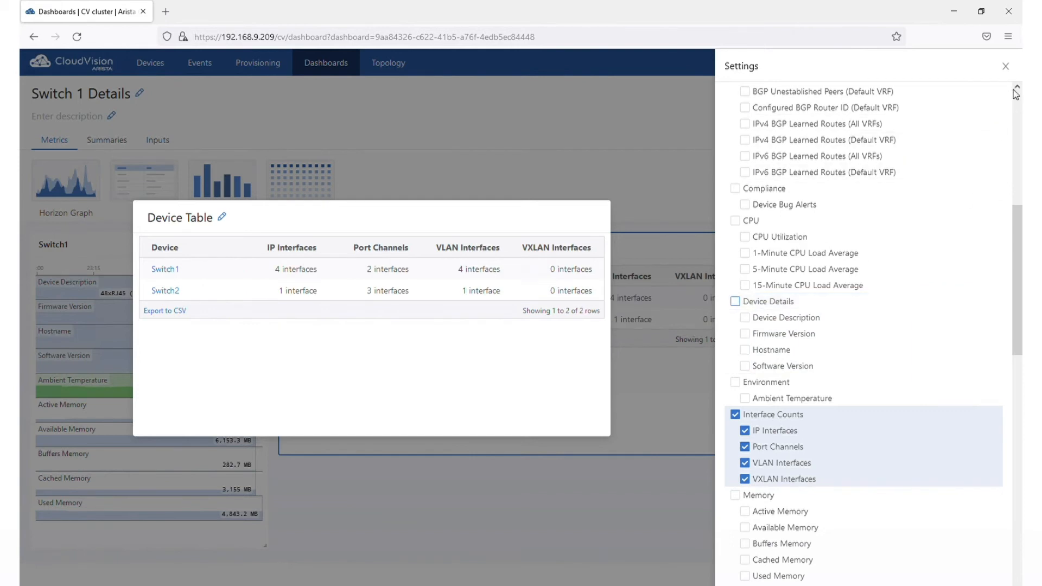
click(1006, 66)
Filter the Device Table with the query device: Switch1 and add the Switching columns
click(751, 244)
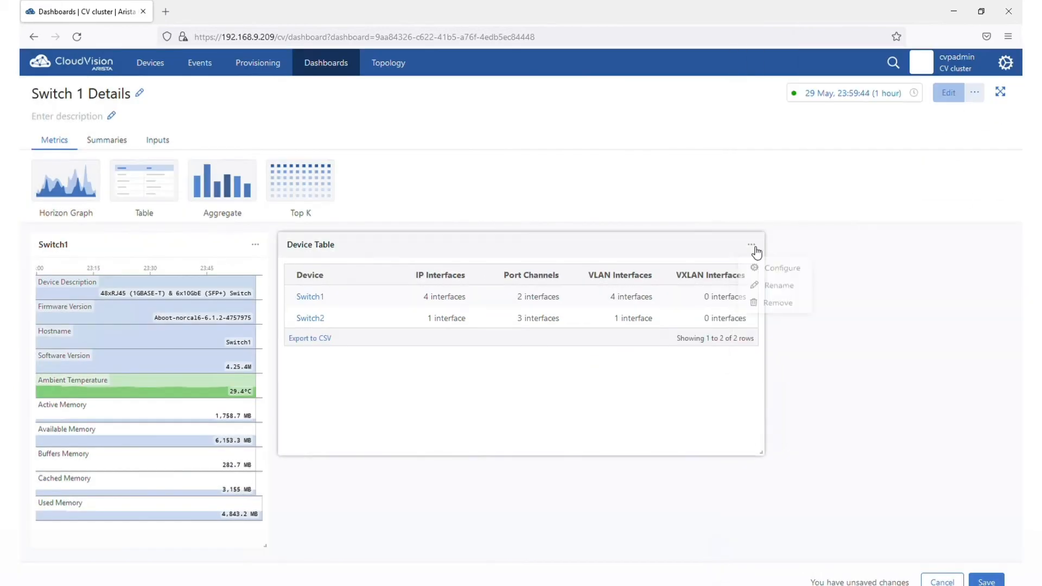
click(784, 272)
click(835, 124)
click(834, 123)
drag(1016, 145, 1007, 521)
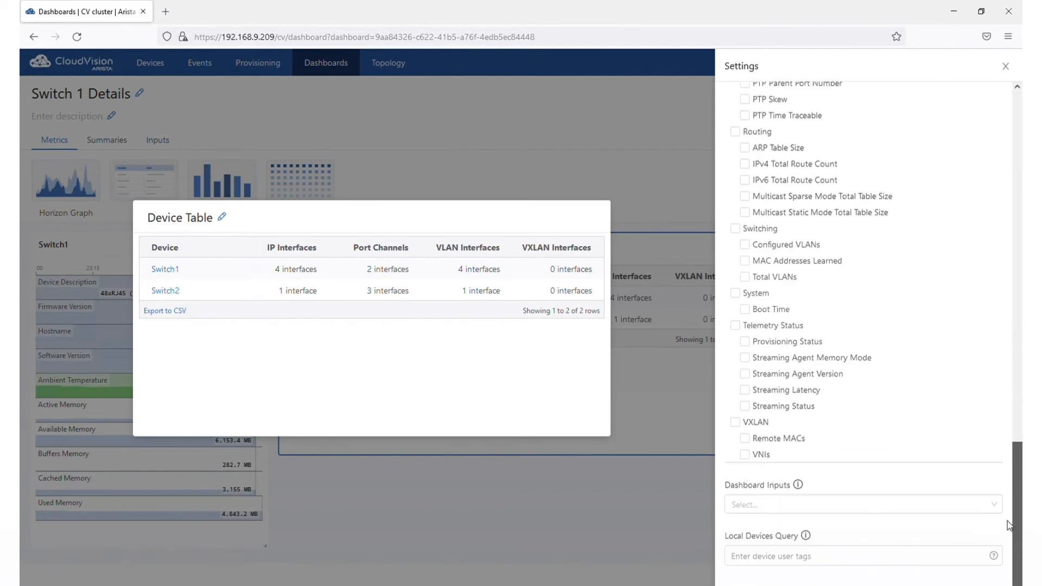
click(810, 559)
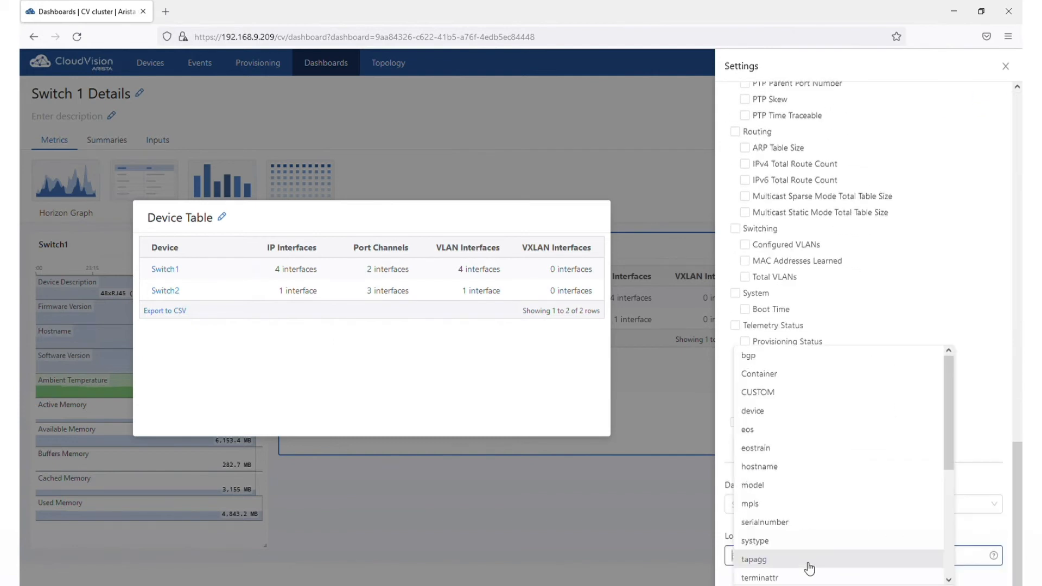
click(810, 411)
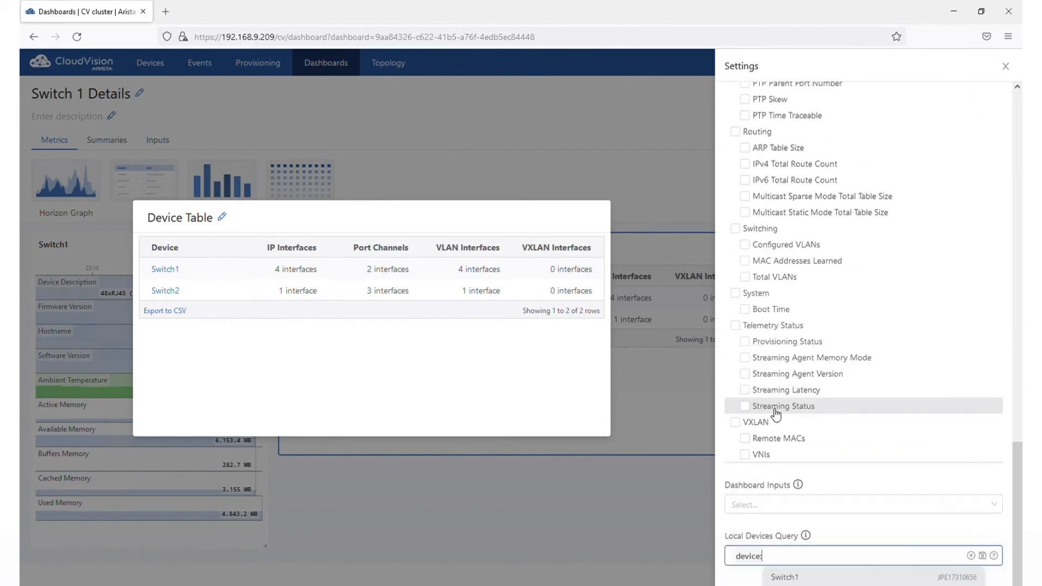
click(789, 578)
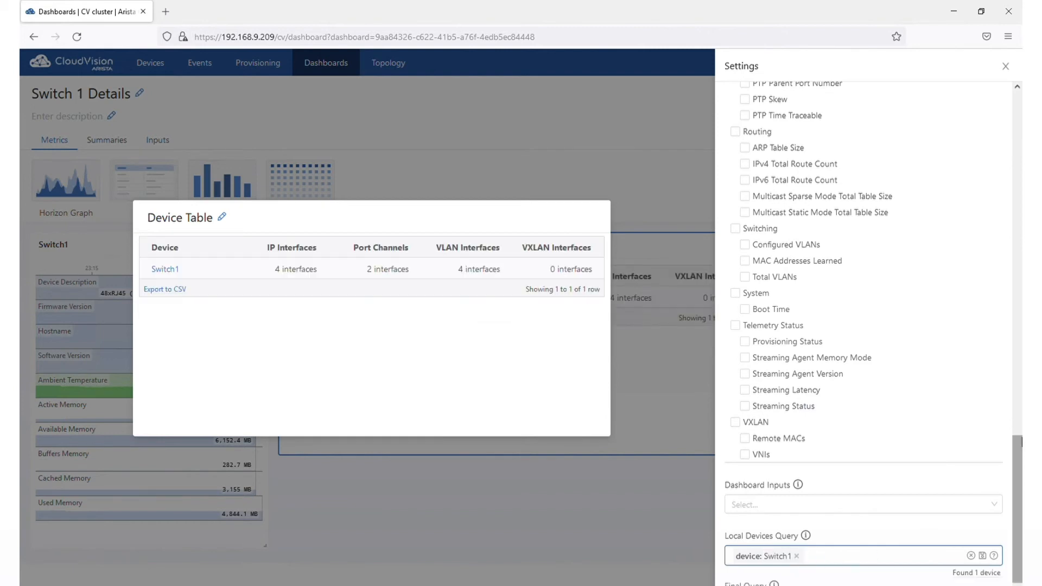
click(736, 230)
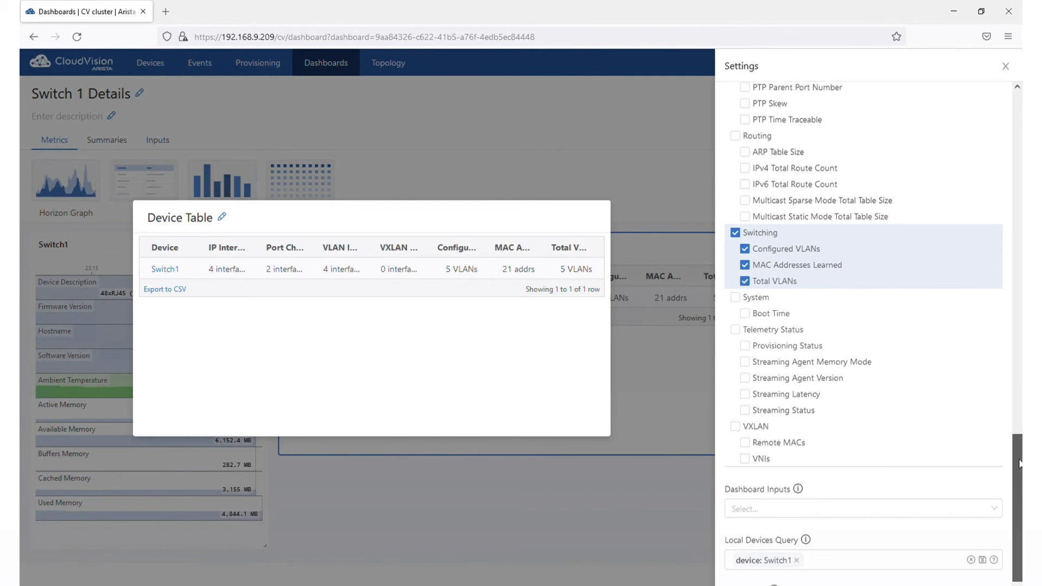
scroll(1018, 472, up, 1)
click(1006, 66)
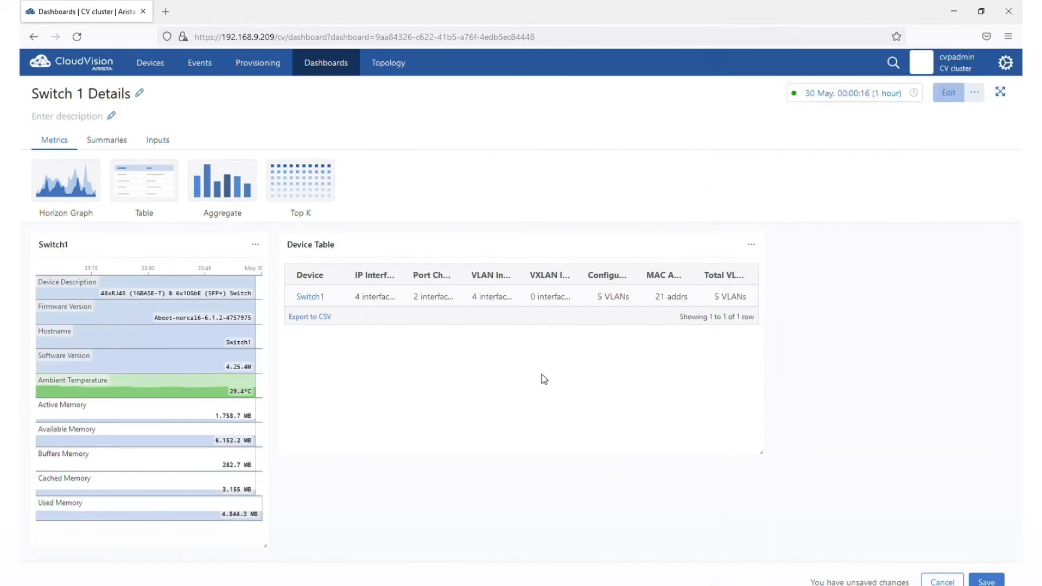
Add a Top K widget that ranks Top Utilized Interfaces as a bar graph
click(313, 178)
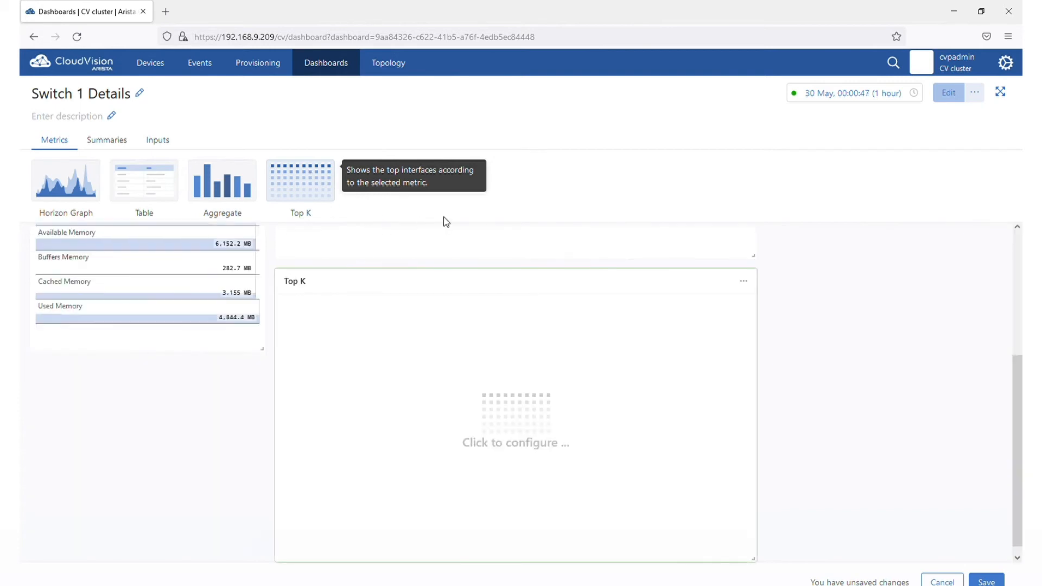
click(554, 373)
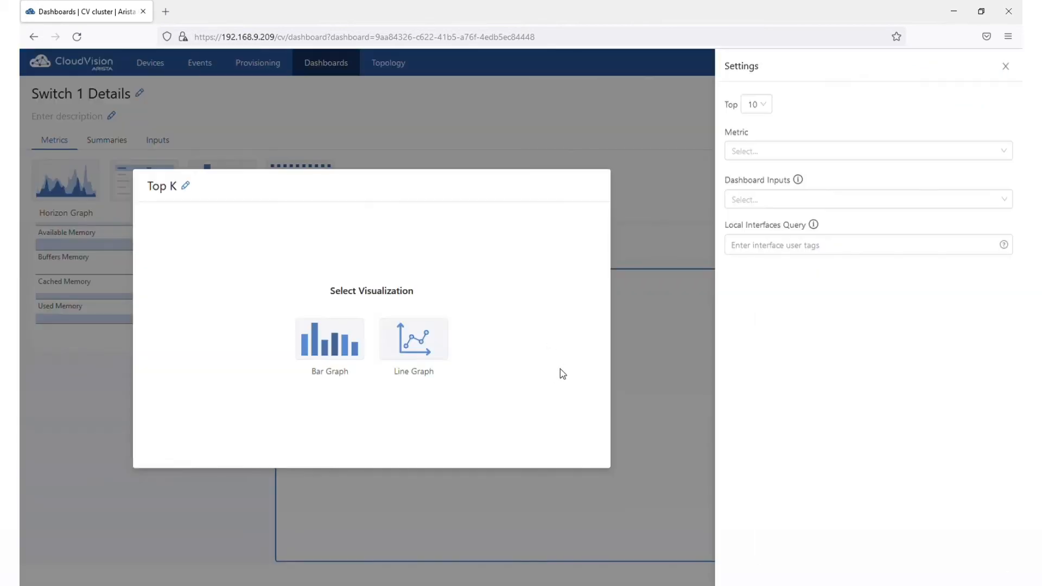
click(819, 155)
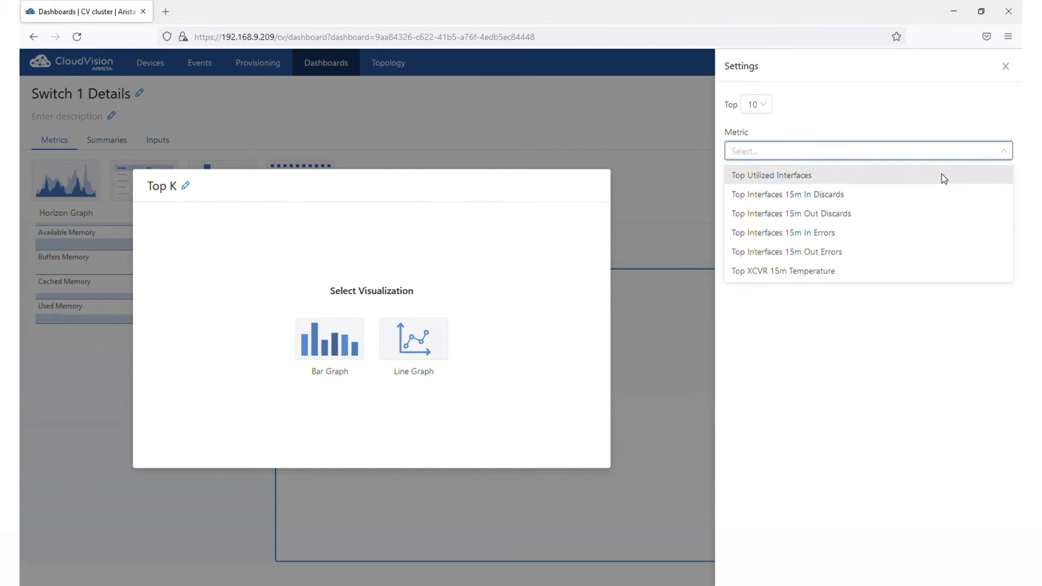
click(942, 175)
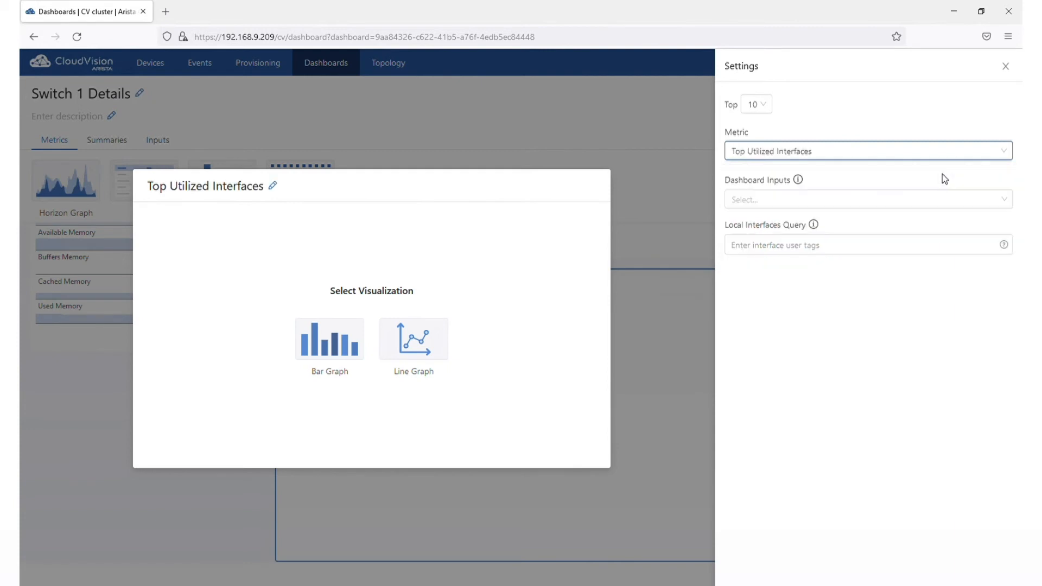
click(354, 354)
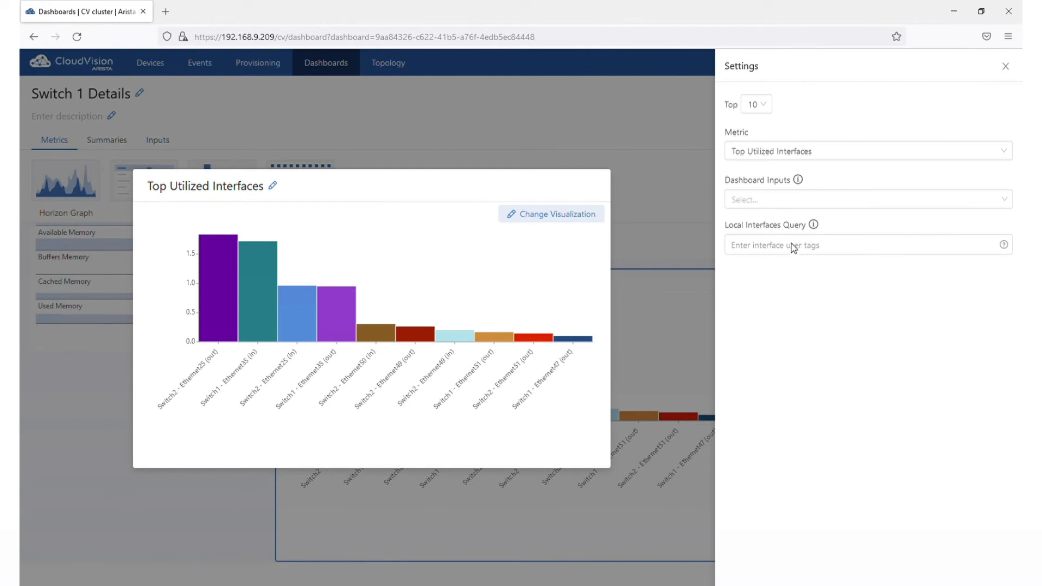
Limit the graph's interface query to device: Switch1
click(751, 247)
click(754, 267)
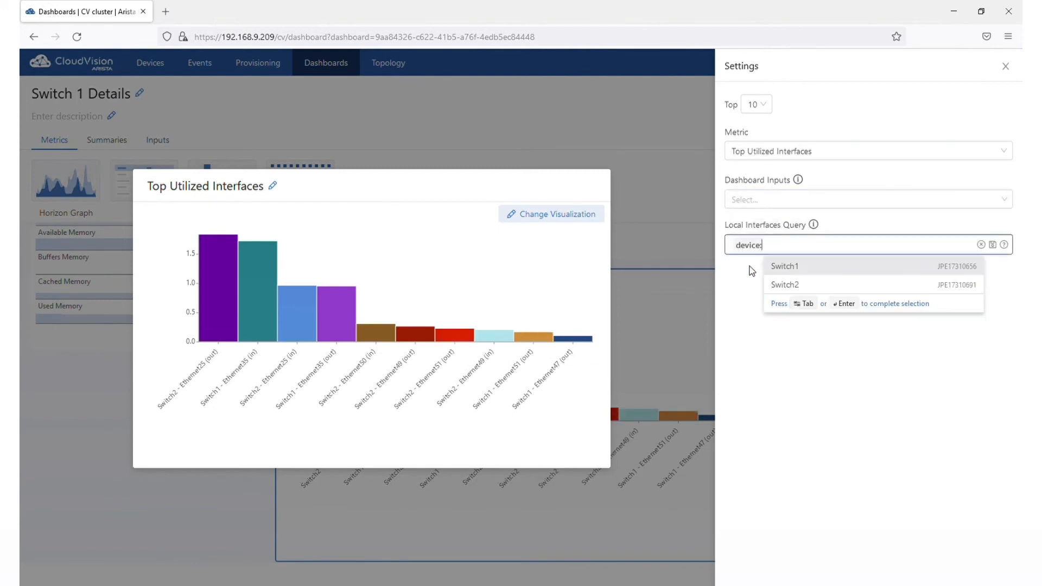
click(787, 269)
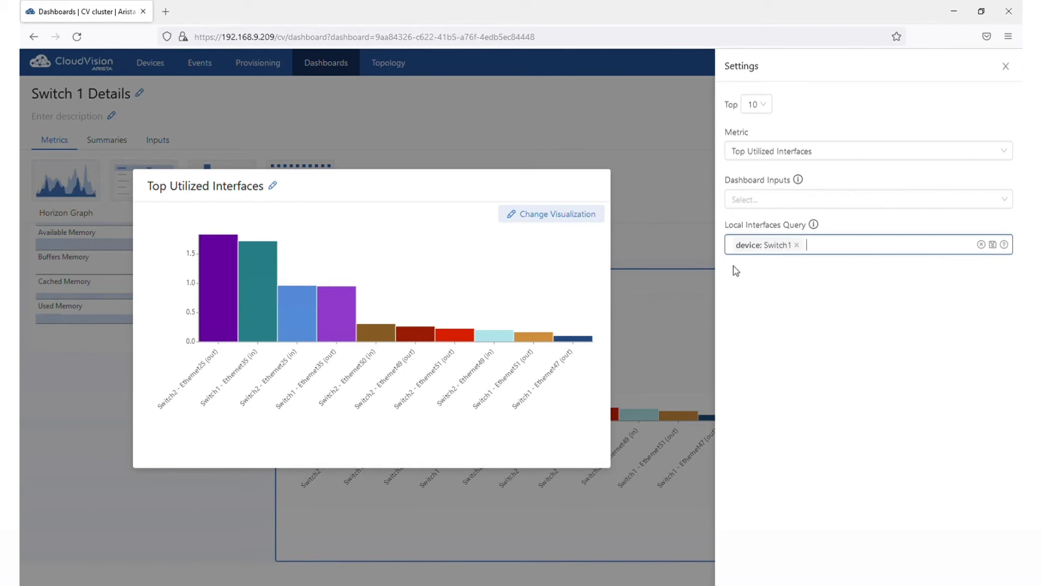
click(672, 246)
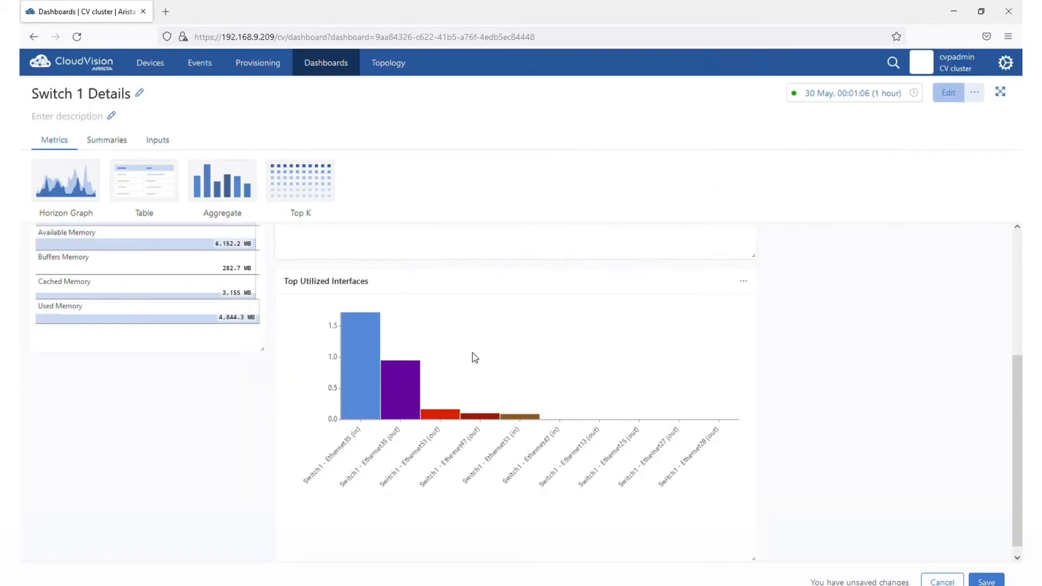
Shorten the Device Table widget so the graph sits below it
scroll(1021, 289, up, 2)
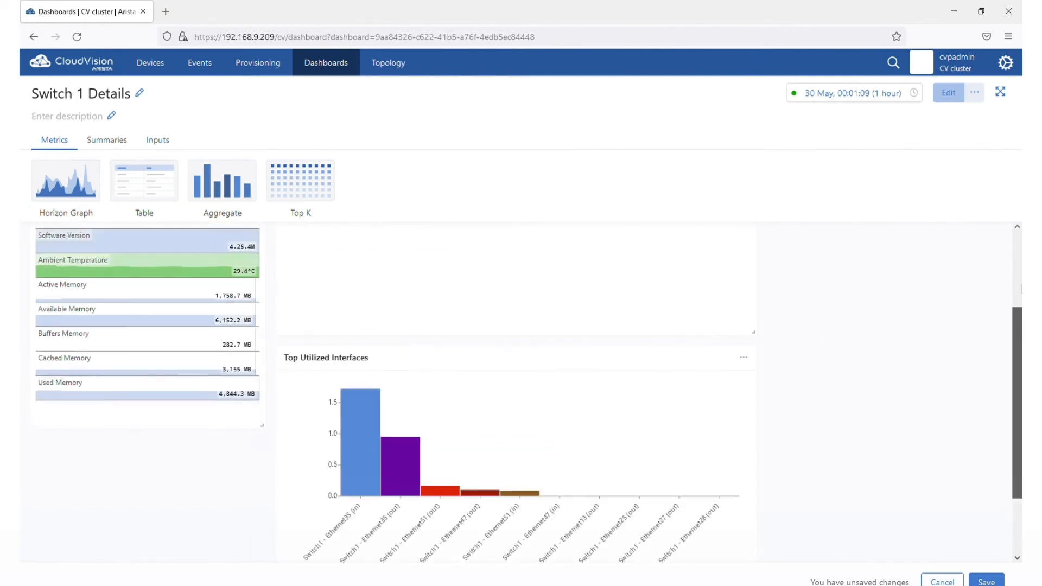
scroll(1022, 289, up, 2)
scroll(1021, 259, up, 1)
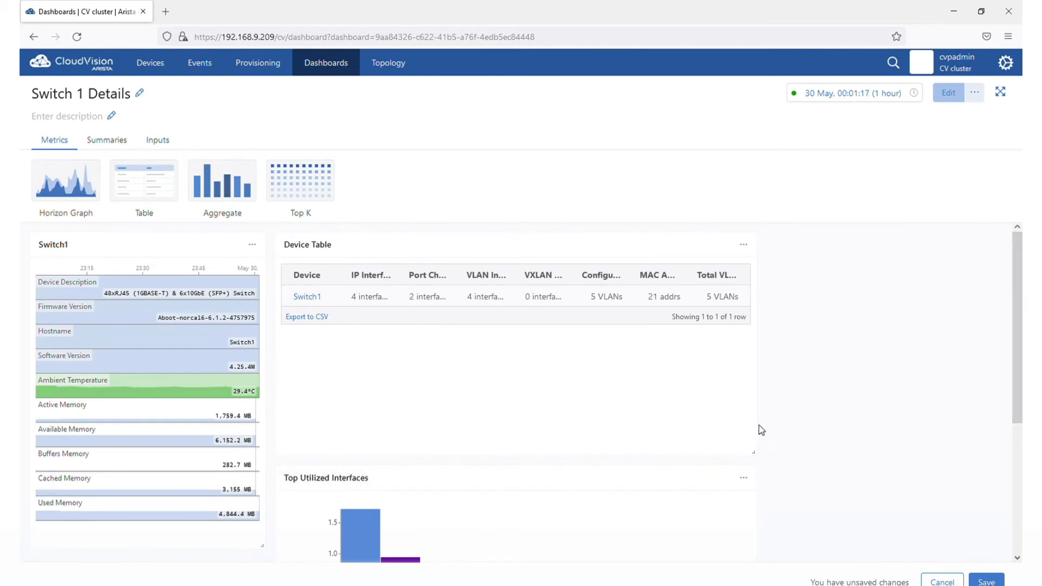
drag(770, 353, 751, 330)
Save the Switch 1 Details dashboard, then go to the Devices inventory
click(989, 582)
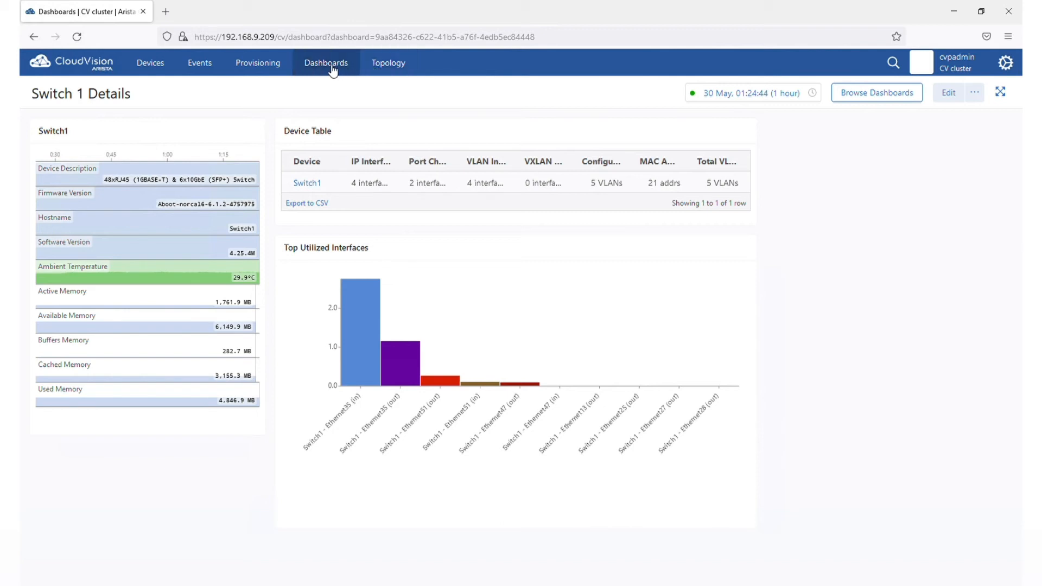
click(151, 63)
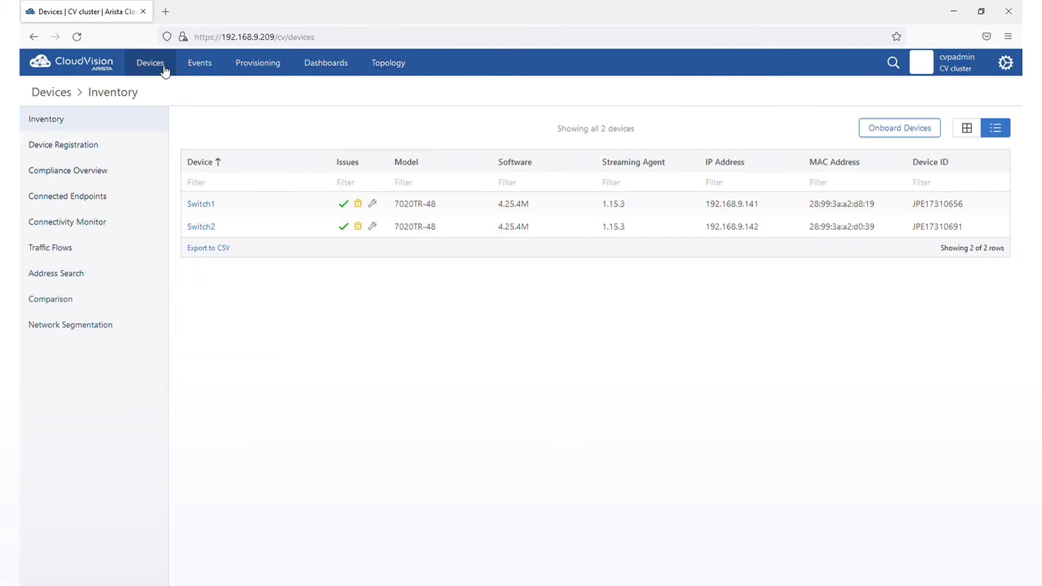
Open Traffic Flows and filter it to source host 192.168.9.120
click(108, 249)
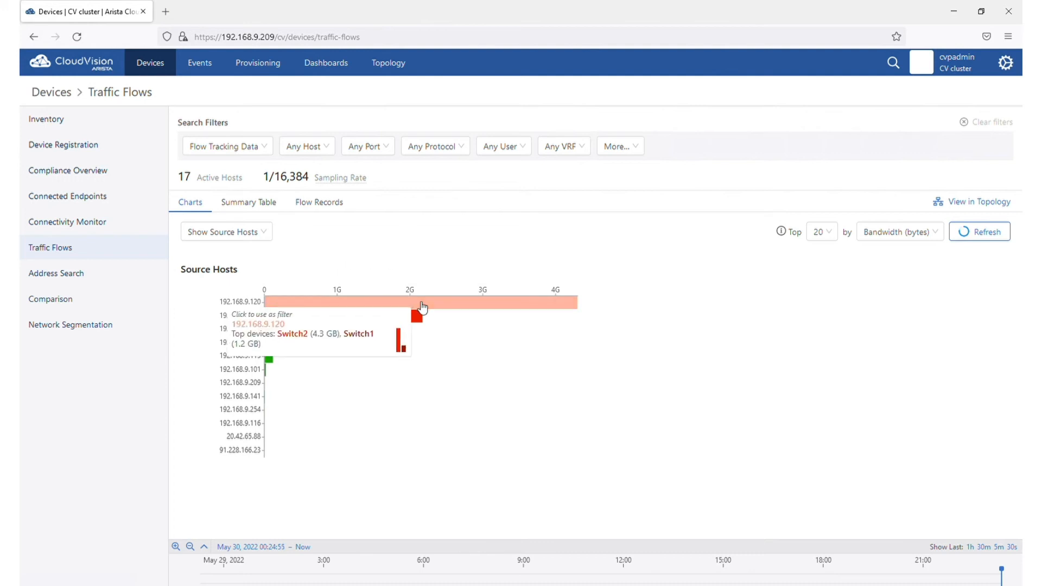
click(422, 308)
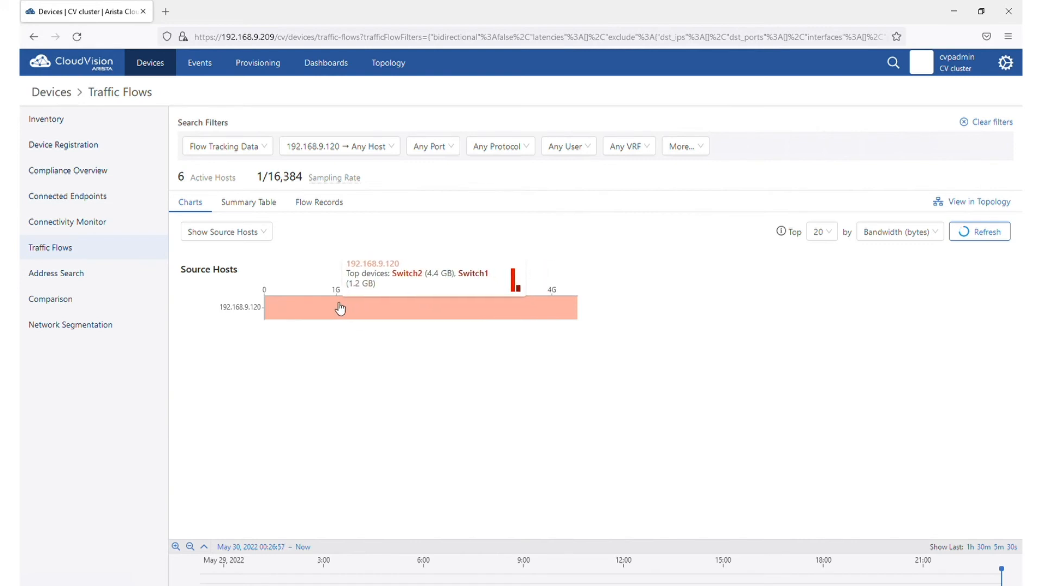
Review the 192.168.9.120 flows in Summary Table and Flow Records, then view them in Topology
click(258, 210)
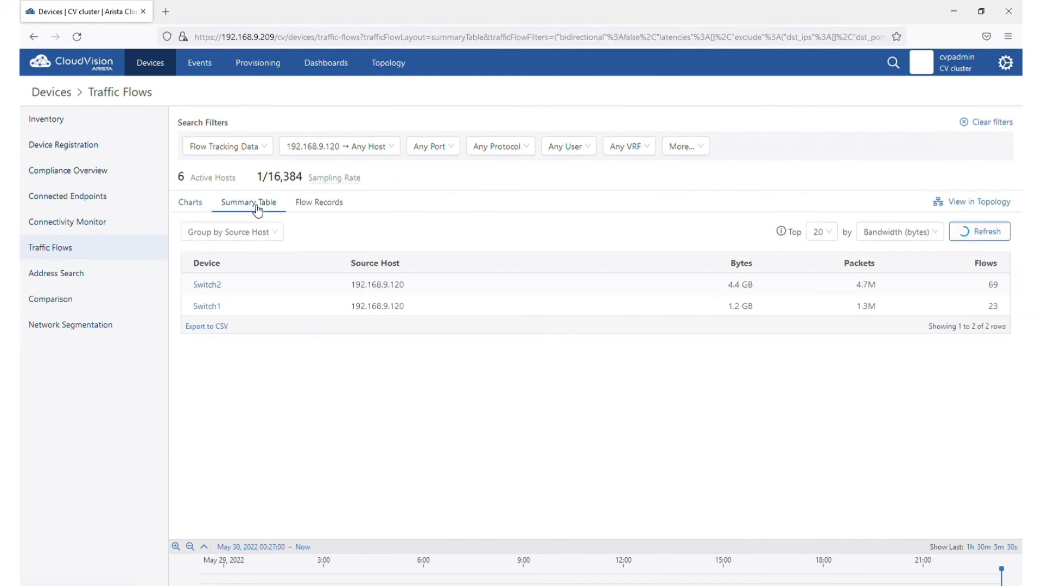
click(312, 206)
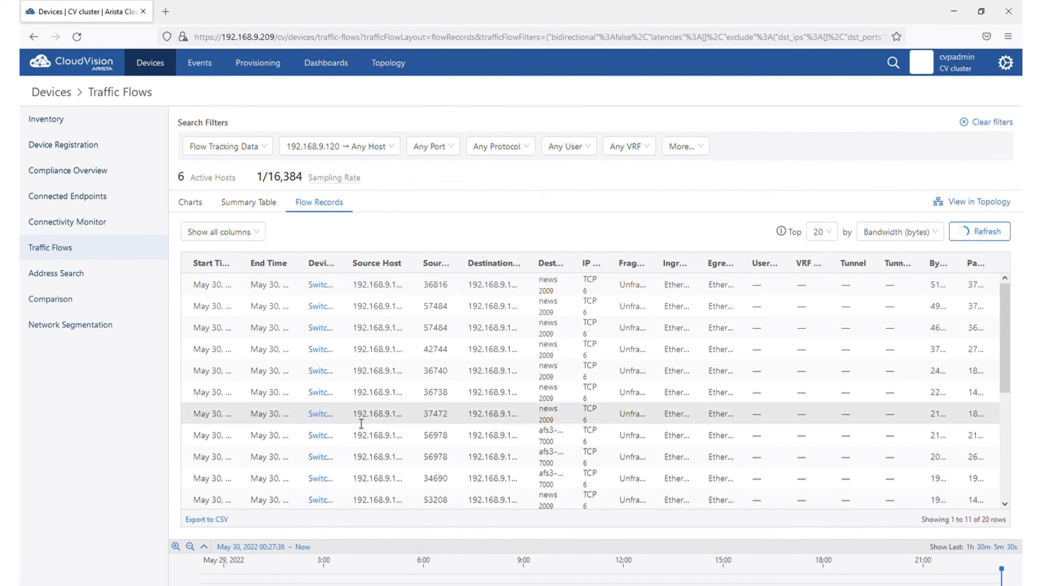
drag(353, 418, 356, 420)
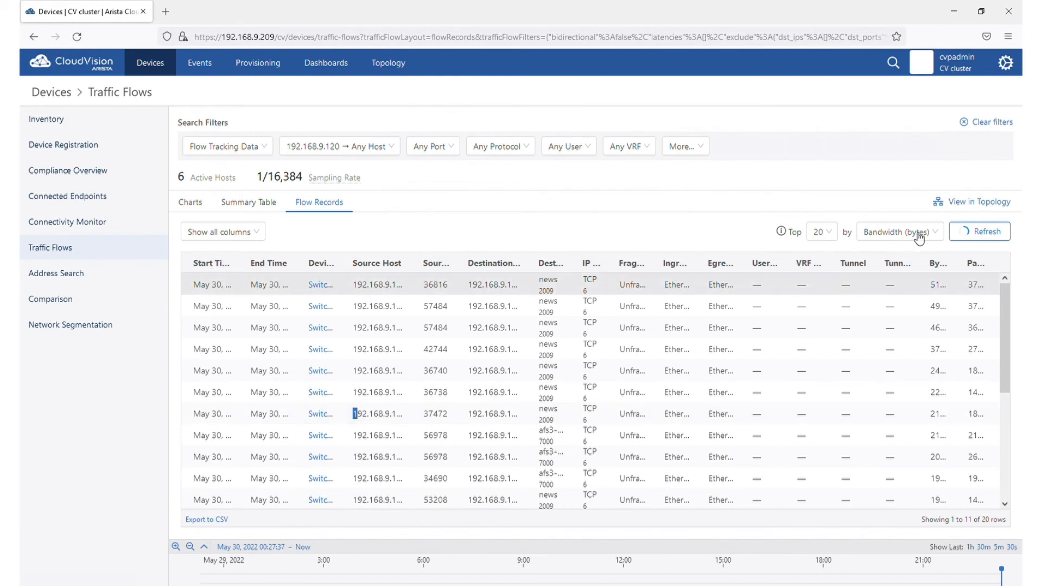
click(1002, 201)
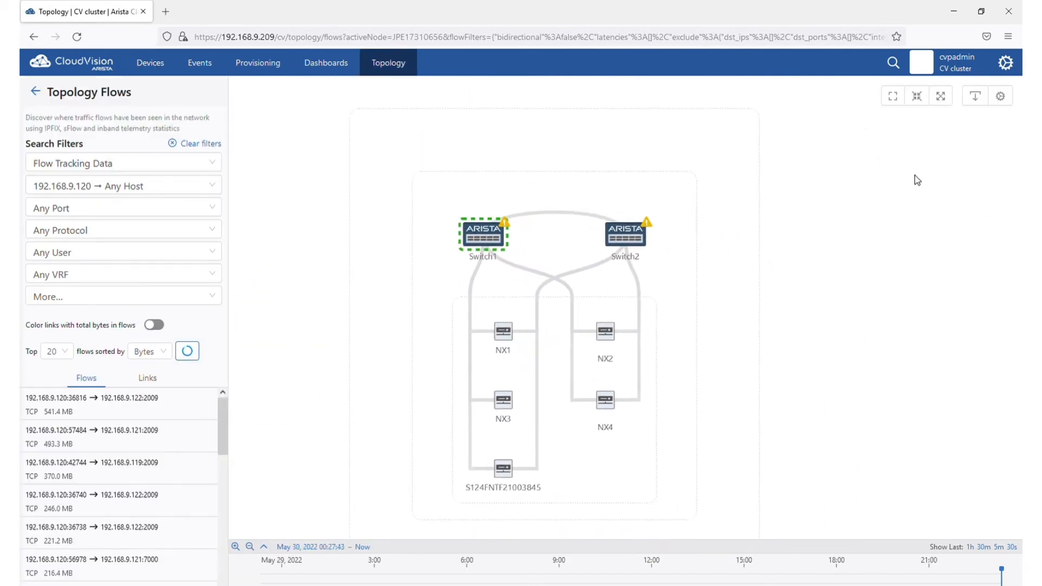
Enable flow animation and byte-coloured links, then trace the 192.168.9.120:36816 → 192.168.9.122:2009 flow
click(1002, 98)
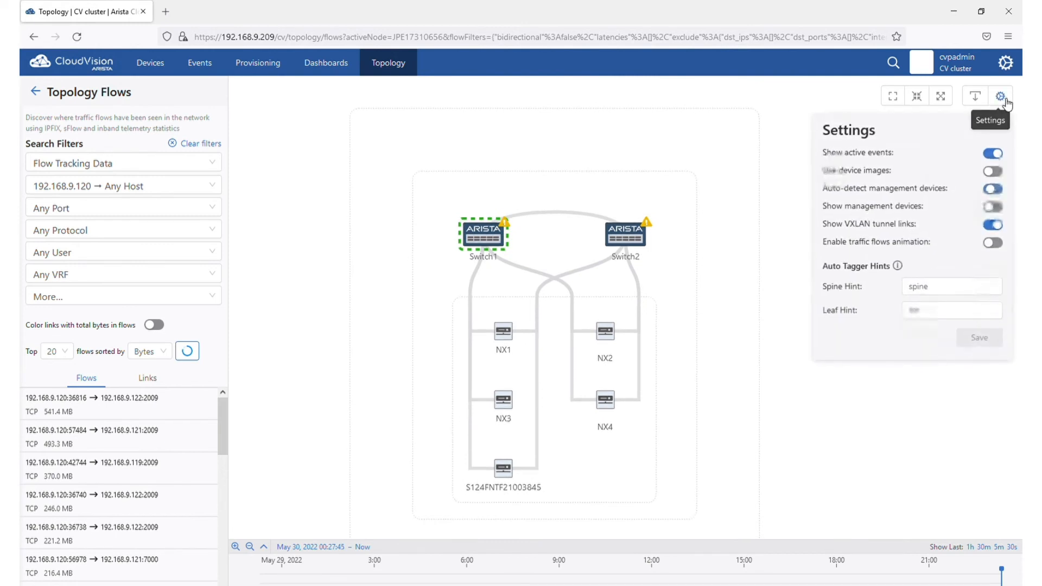
click(992, 248)
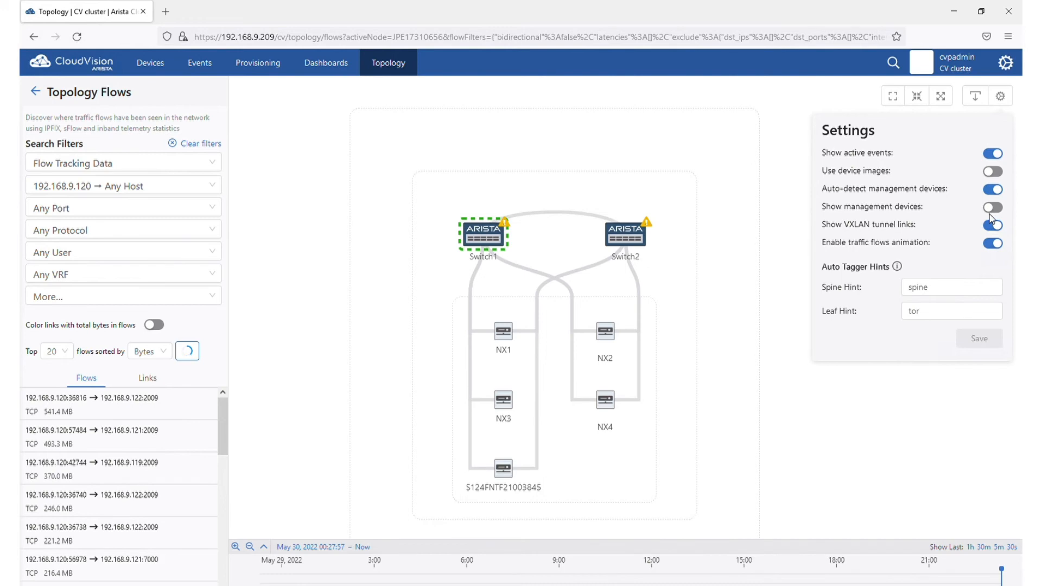
click(994, 210)
click(993, 208)
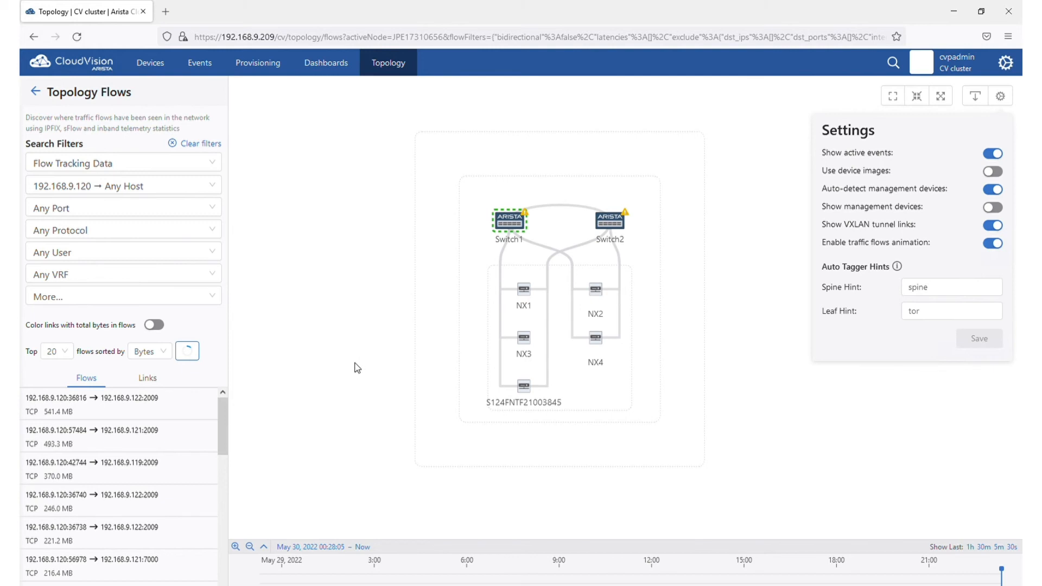
click(156, 327)
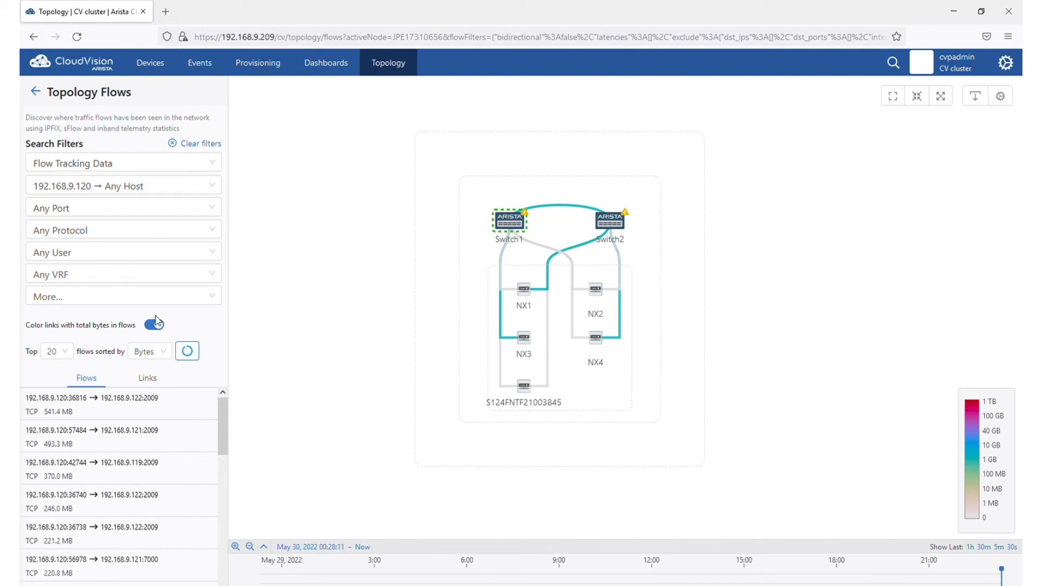
click(140, 400)
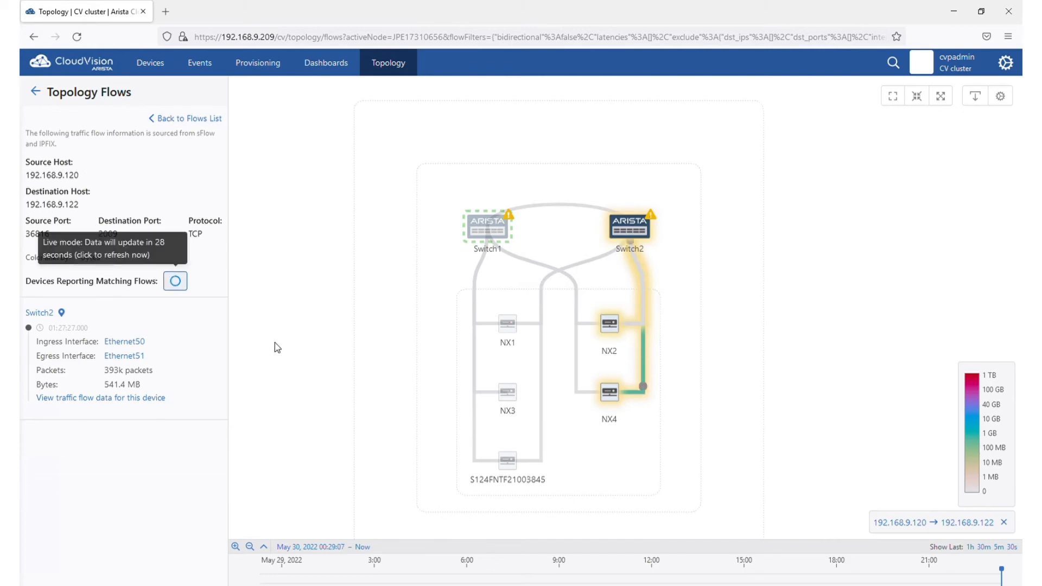
Return to the flows list and remove the 192.168.9.120 source host filter
click(36, 92)
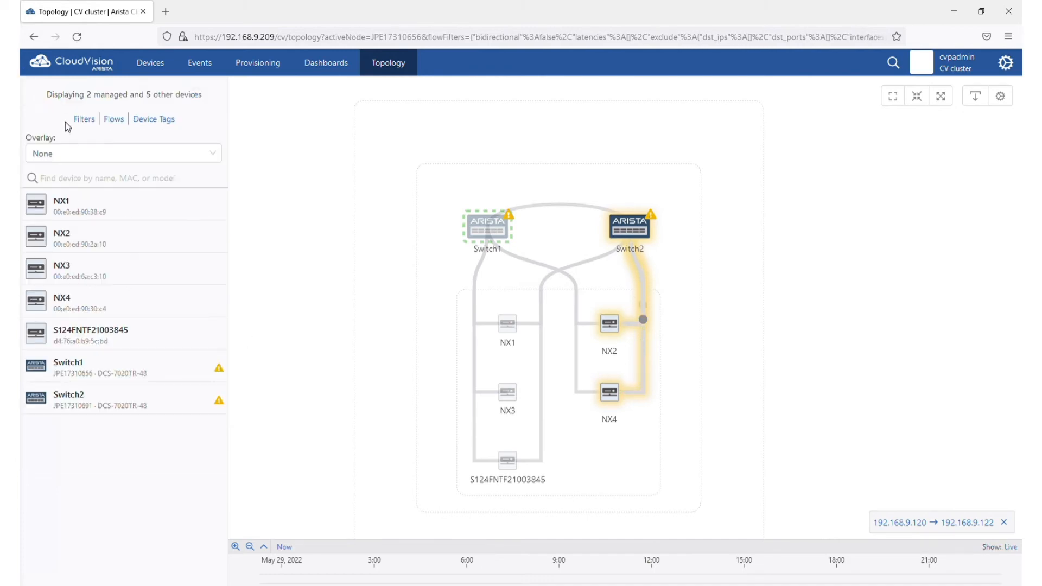
click(113, 119)
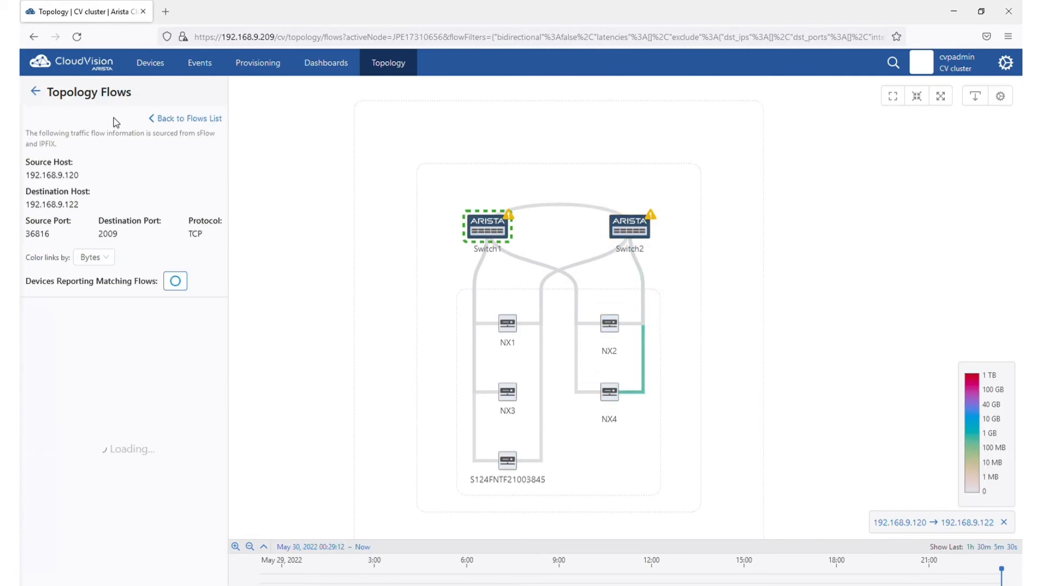
click(182, 118)
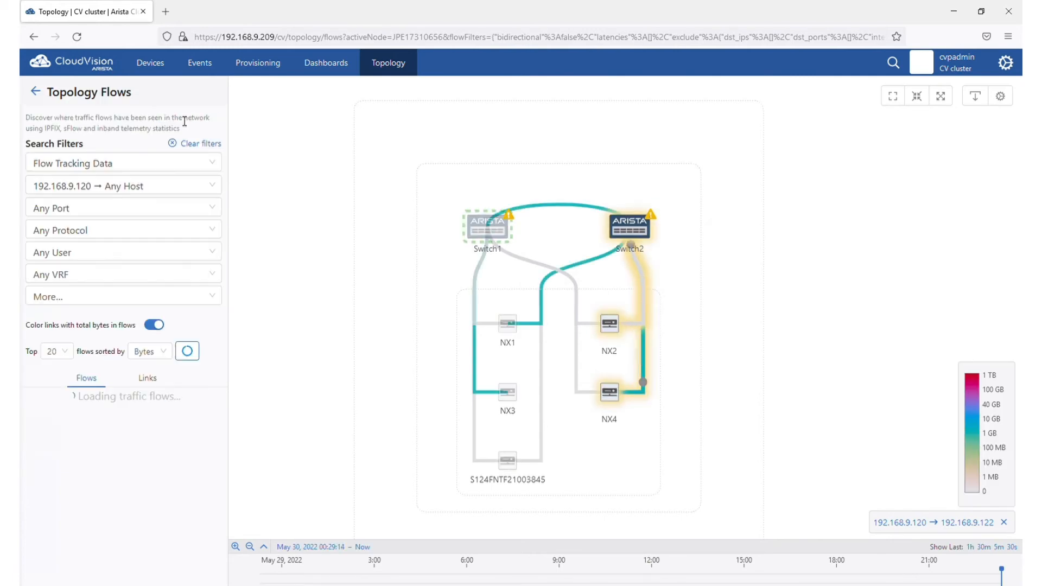
click(210, 189)
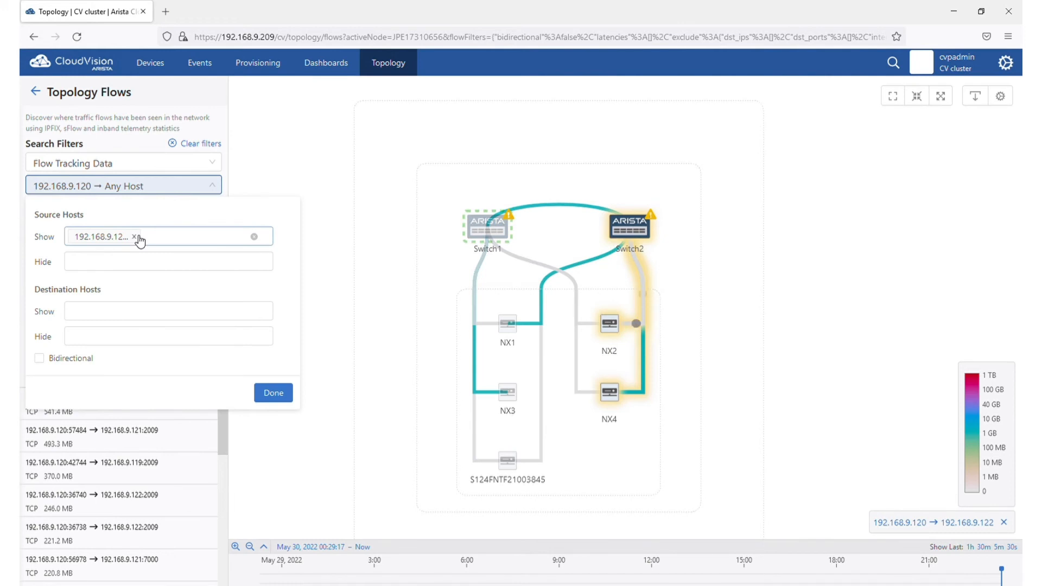
click(133, 237)
click(287, 396)
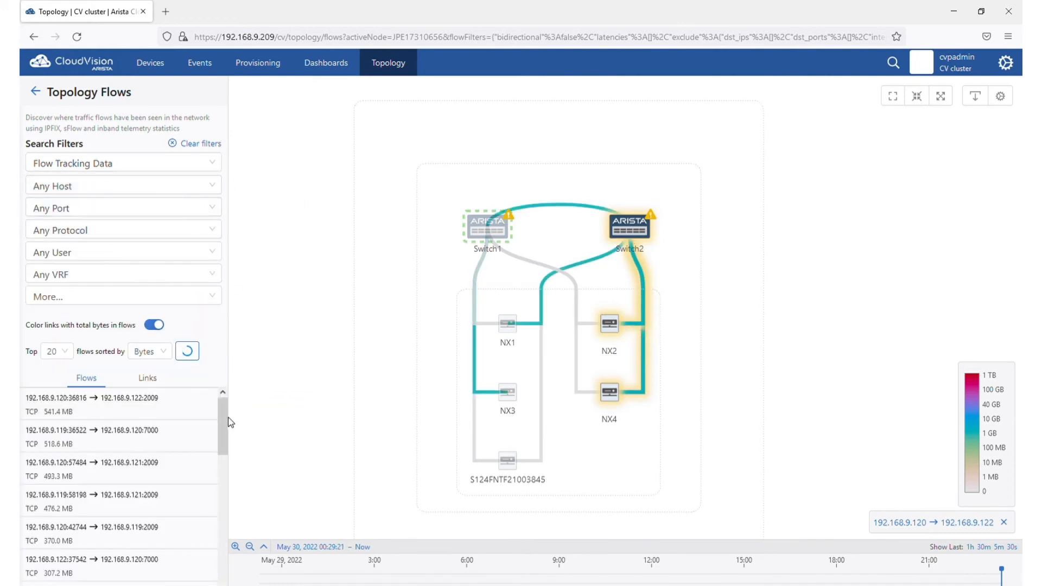
On the Switch1–Switch2 link, trace the 192.168.9.120:57484 → 192.168.9.121:2009 flow
scroll(226, 426, down, 6)
click(170, 377)
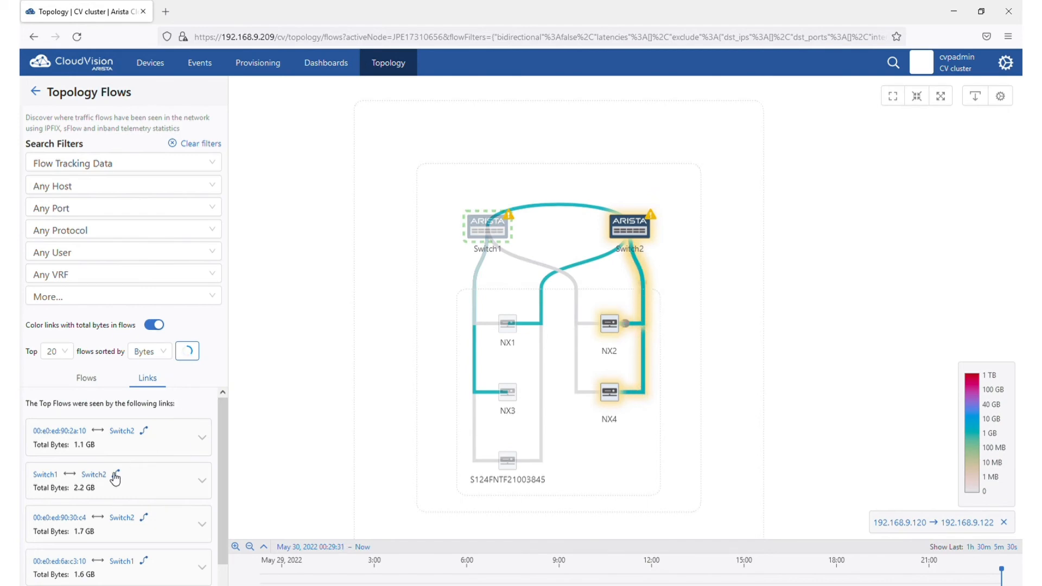
click(90, 476)
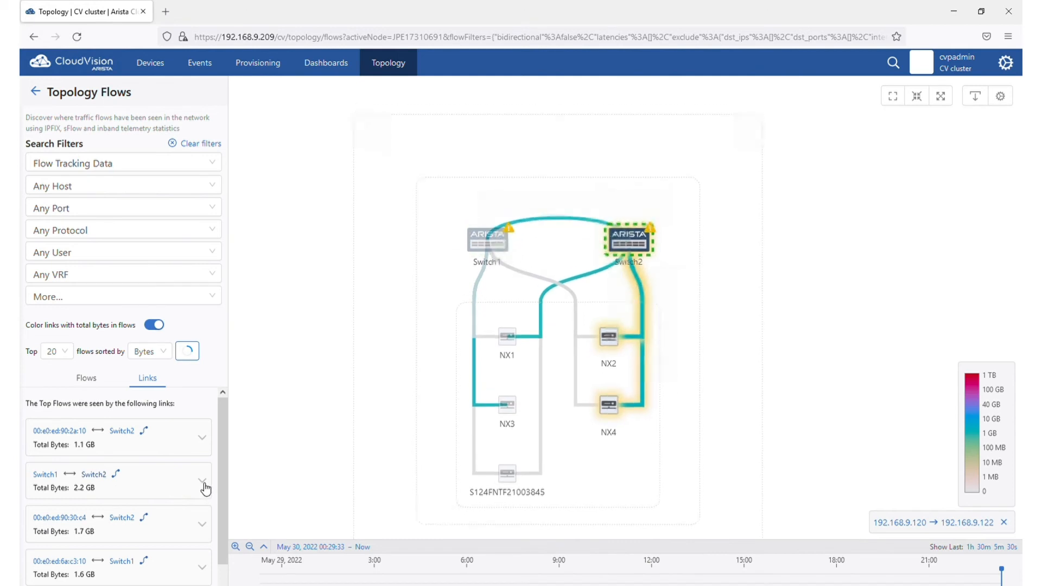
click(204, 484)
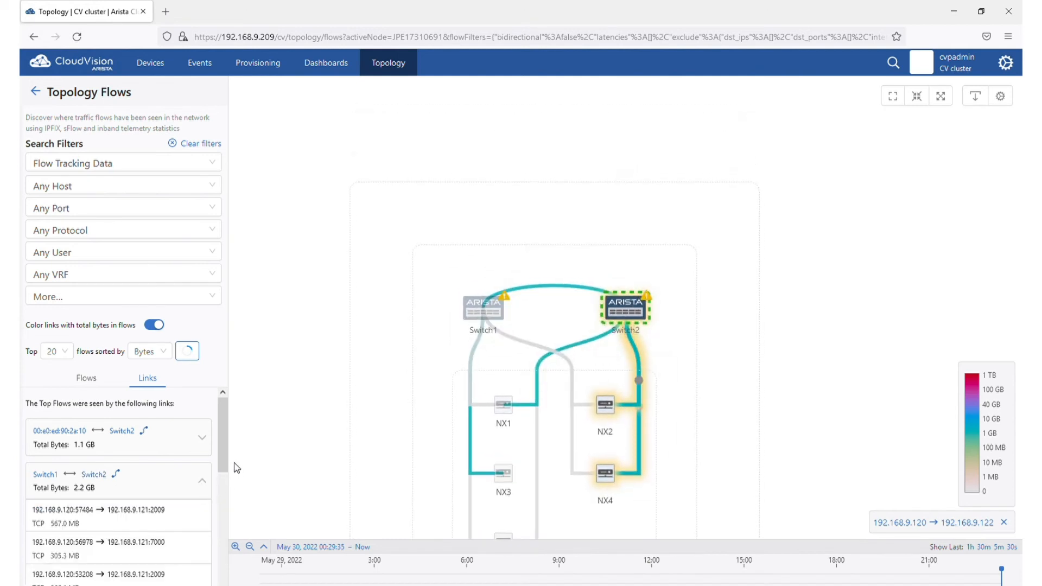
drag(227, 459, 214, 477)
click(144, 465)
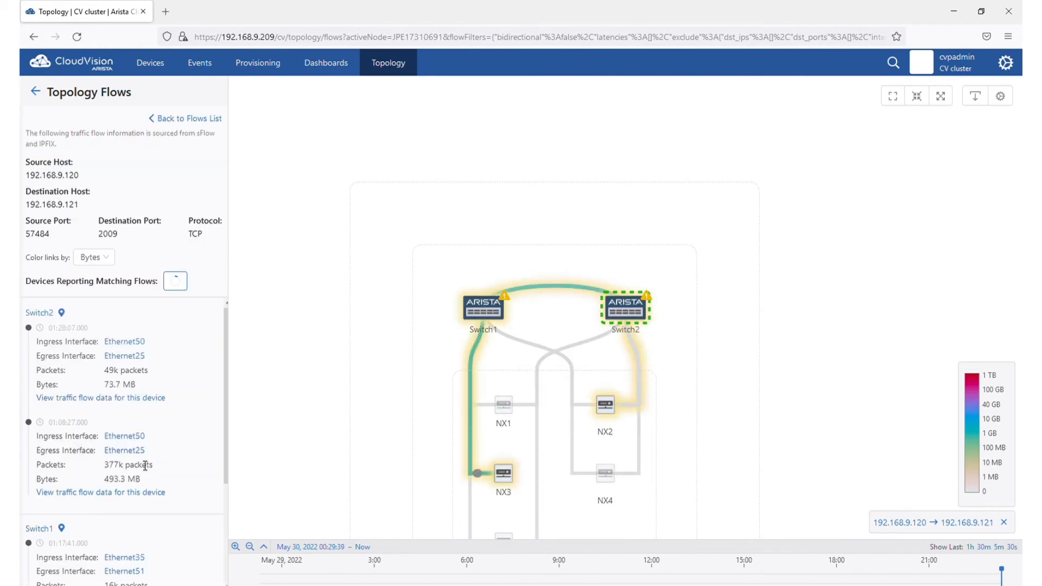
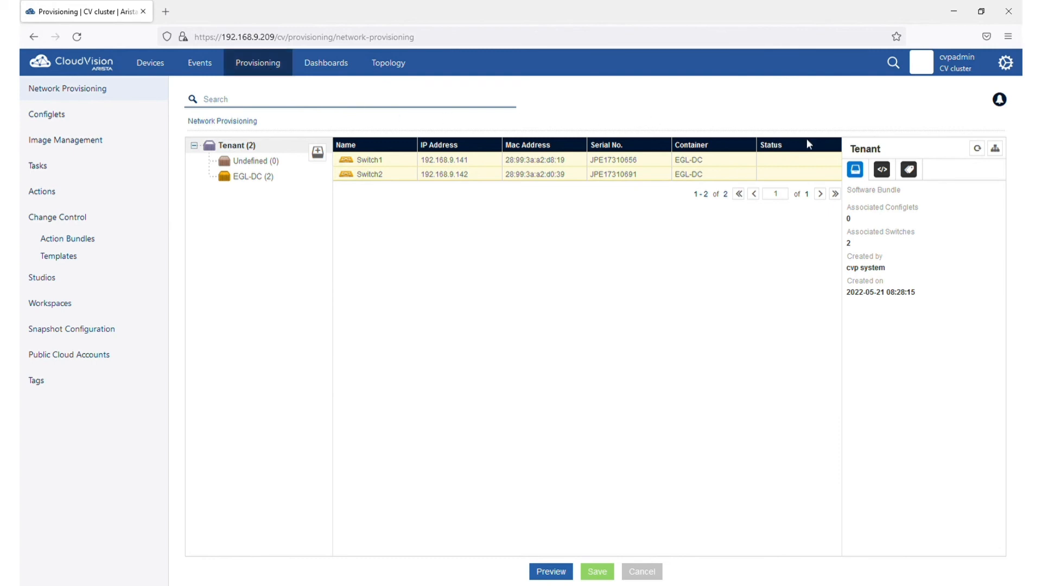
Show Network Provisioning as a topology tree: Tenant, EGL-DC, Switch1 and Switch2
click(995, 148)
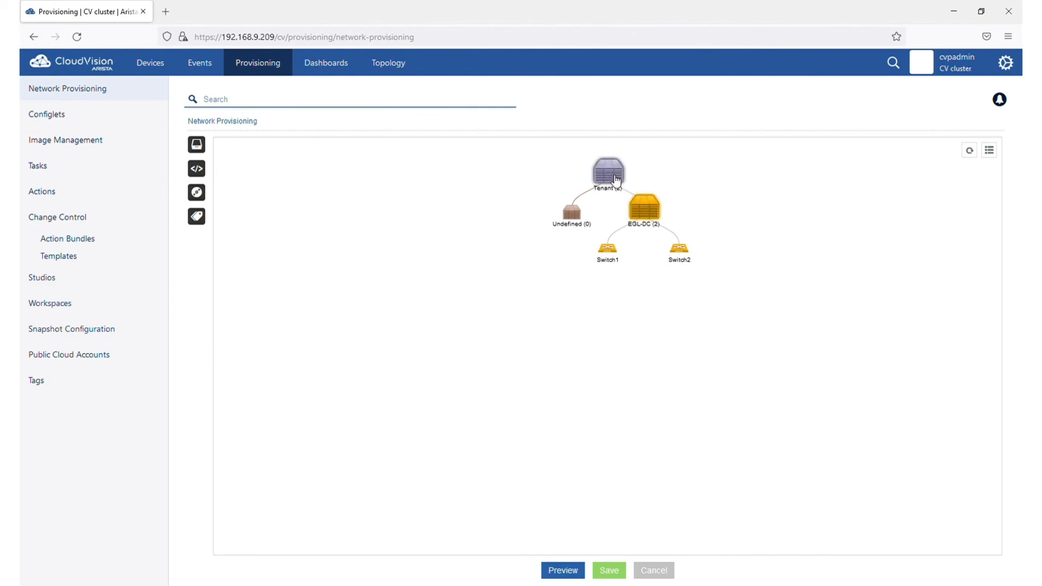
Open the Devices, Configlets and Image panels for the EGL-DC container
click(196, 144)
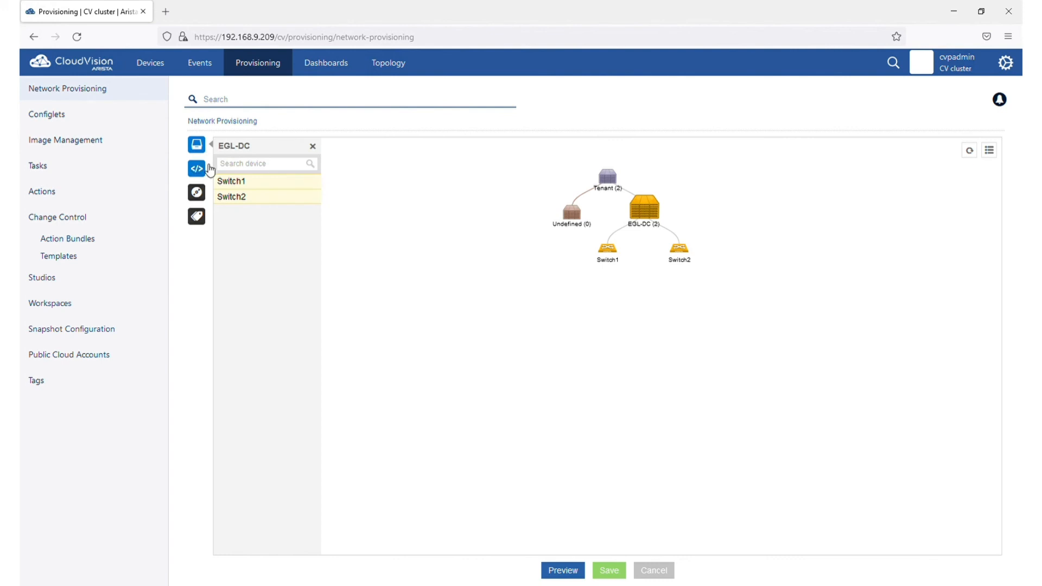
click(209, 169)
click(198, 197)
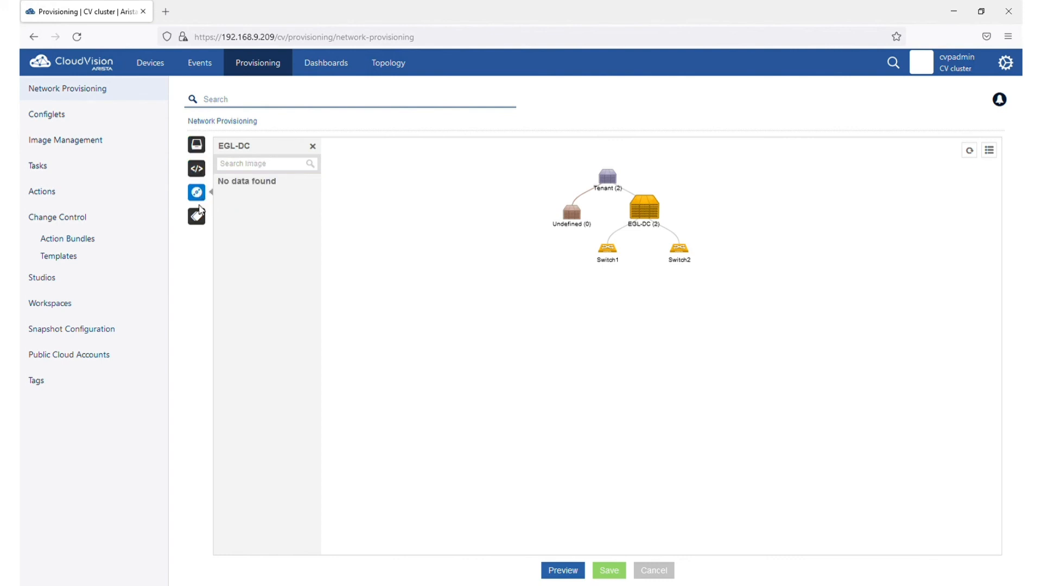
Check the image bundles on Tenant, Switch1 and Switch2, then go to Configlets
click(621, 183)
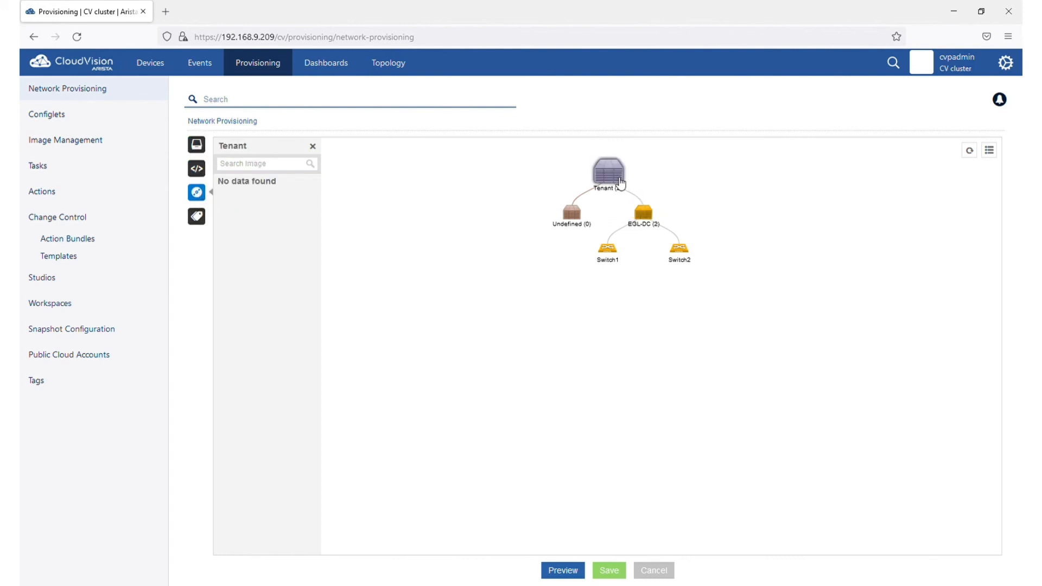
click(611, 249)
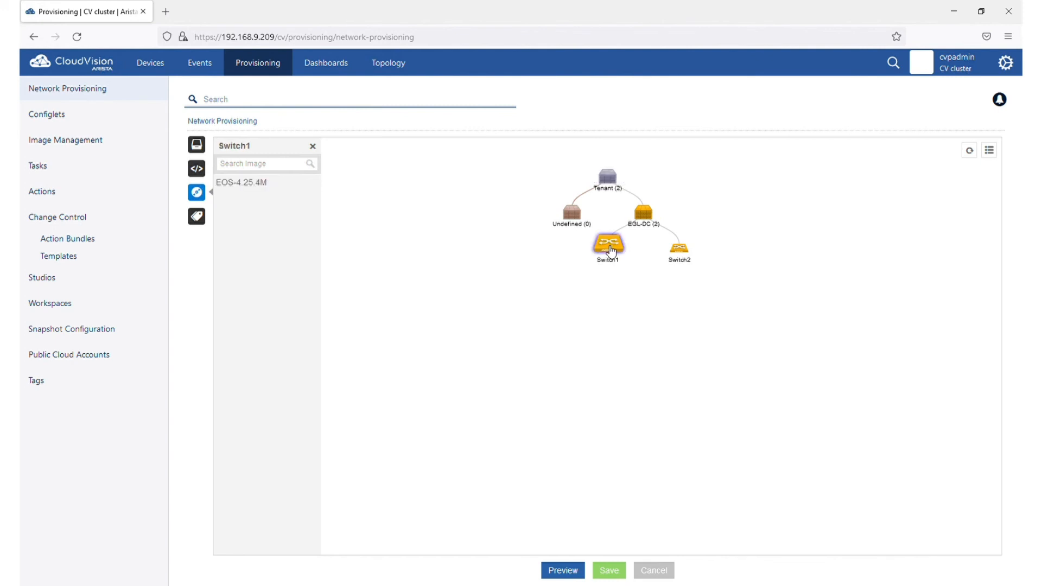
click(679, 251)
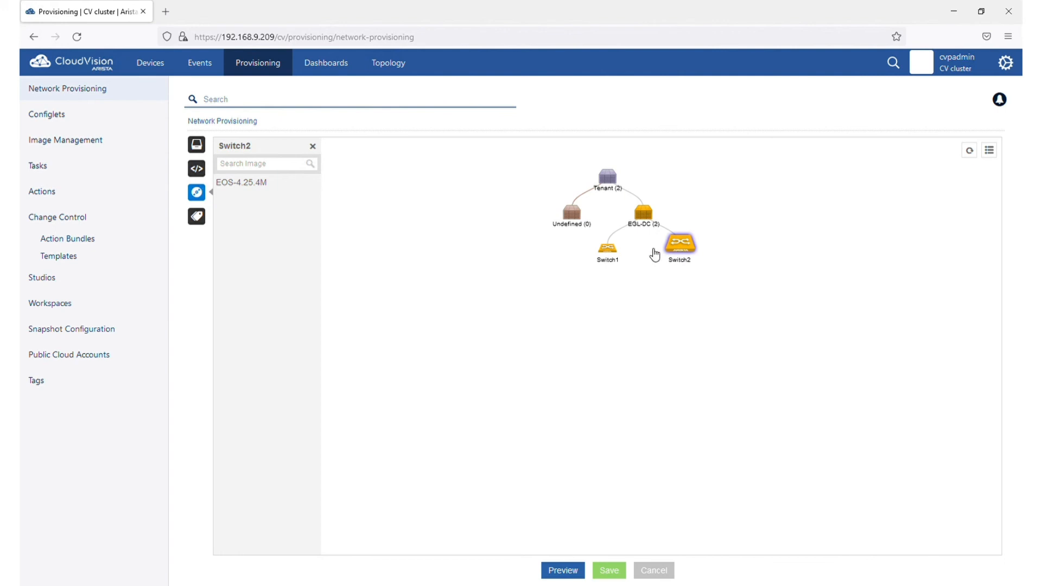
click(109, 125)
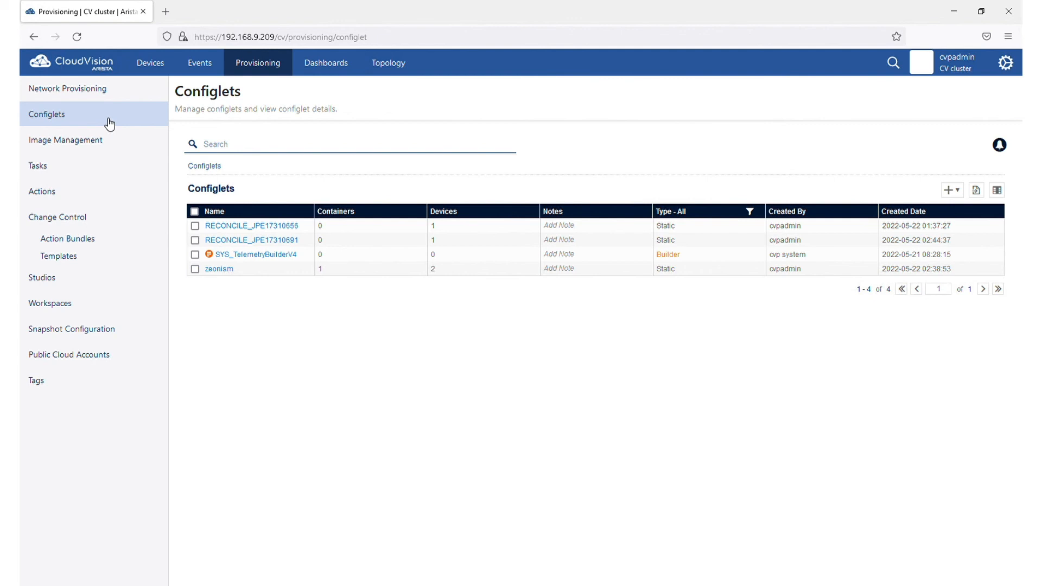
Open a blank static configlet form from + Add > Configlets, ready for a name
click(959, 191)
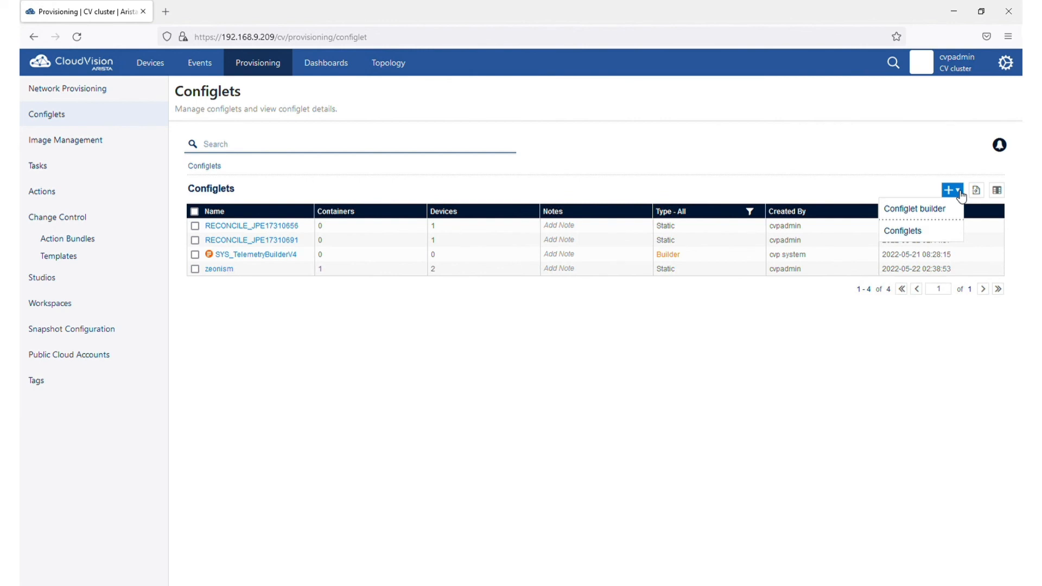
click(908, 235)
click(375, 208)
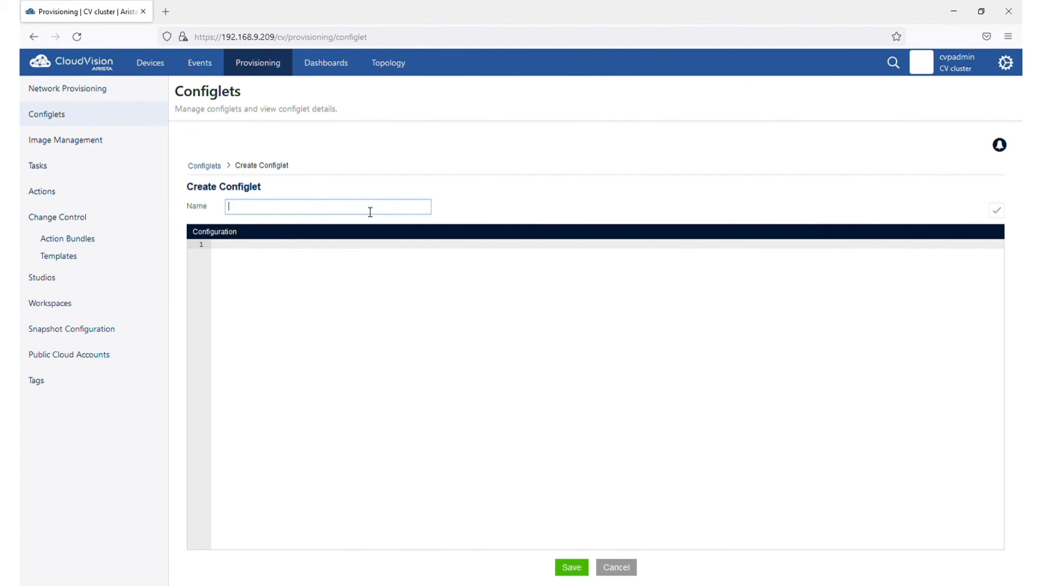
Save a user configlet with one 'username … secret …' line defining a local account and password
text(User Nilanka)
click(380, 274)
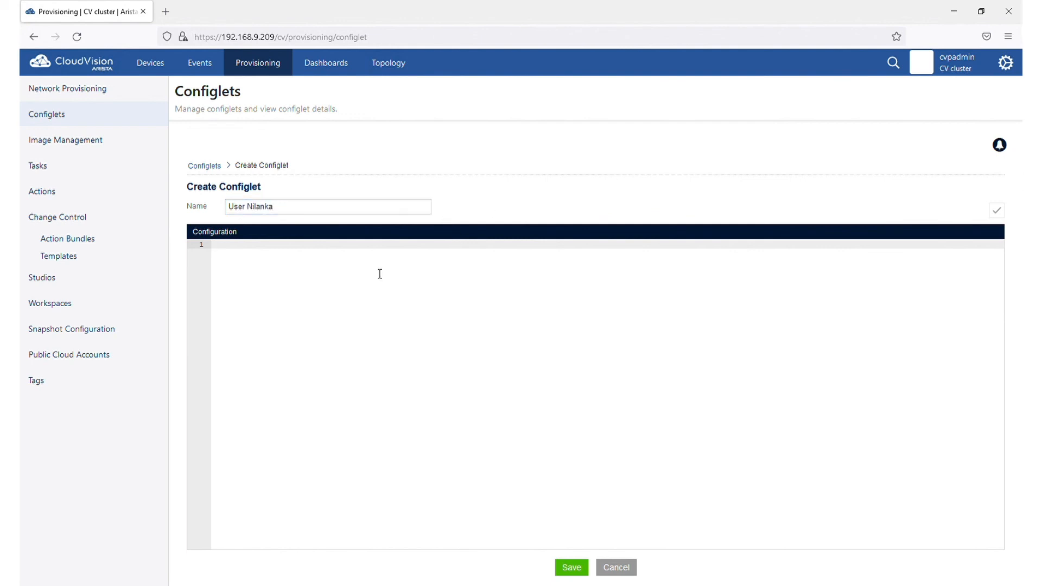
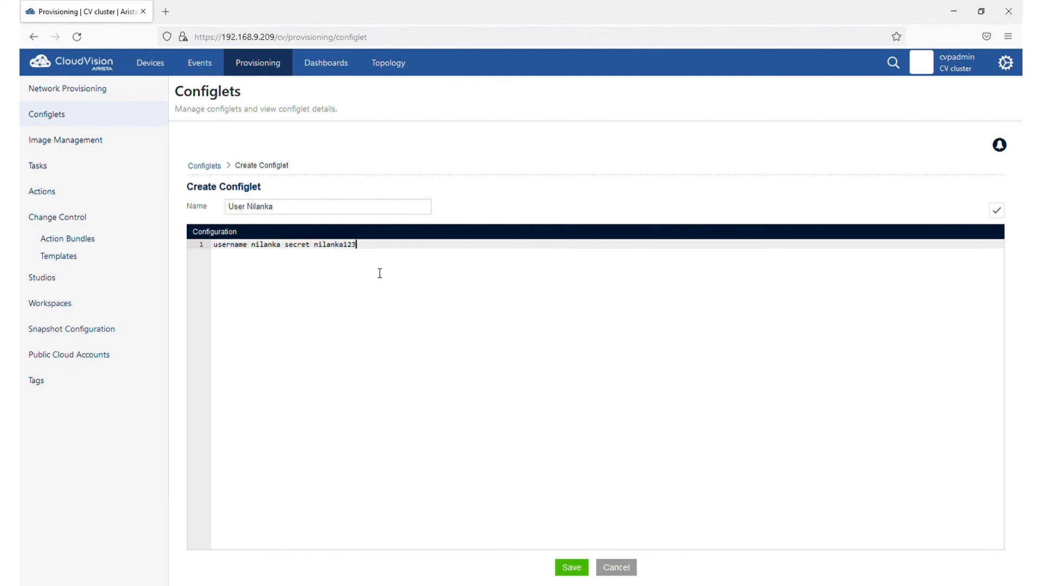
click(570, 566)
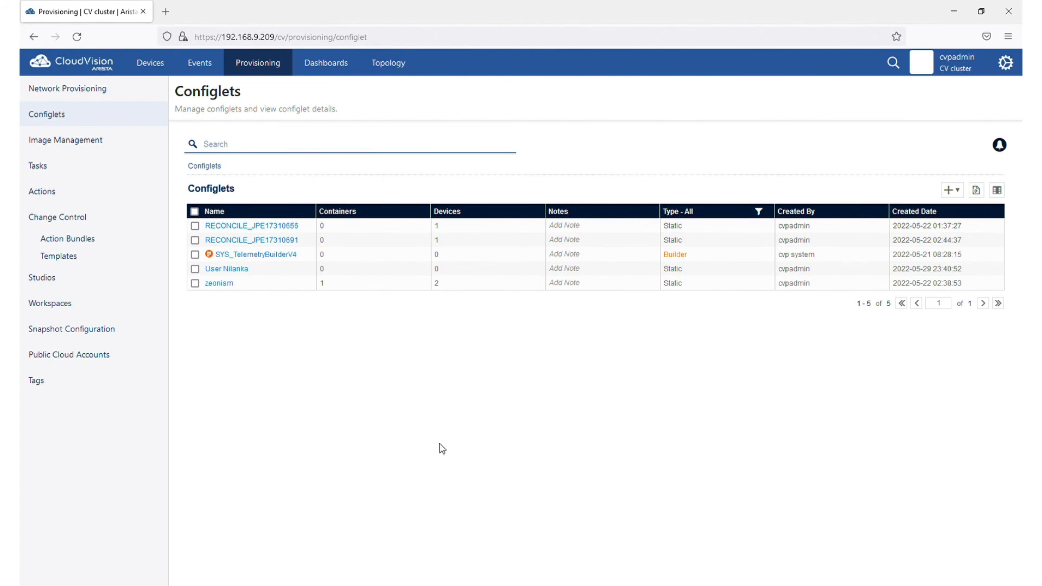
Add the new user configlet to EGL-DC alongside zeonism and update the container
click(78, 93)
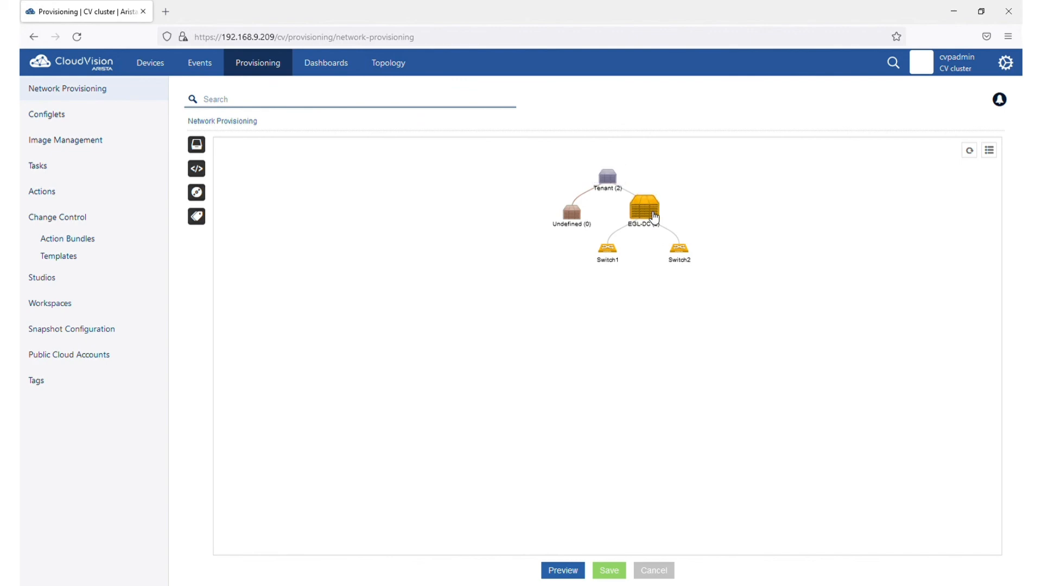
right_click(653, 217)
mouse_move(689, 228)
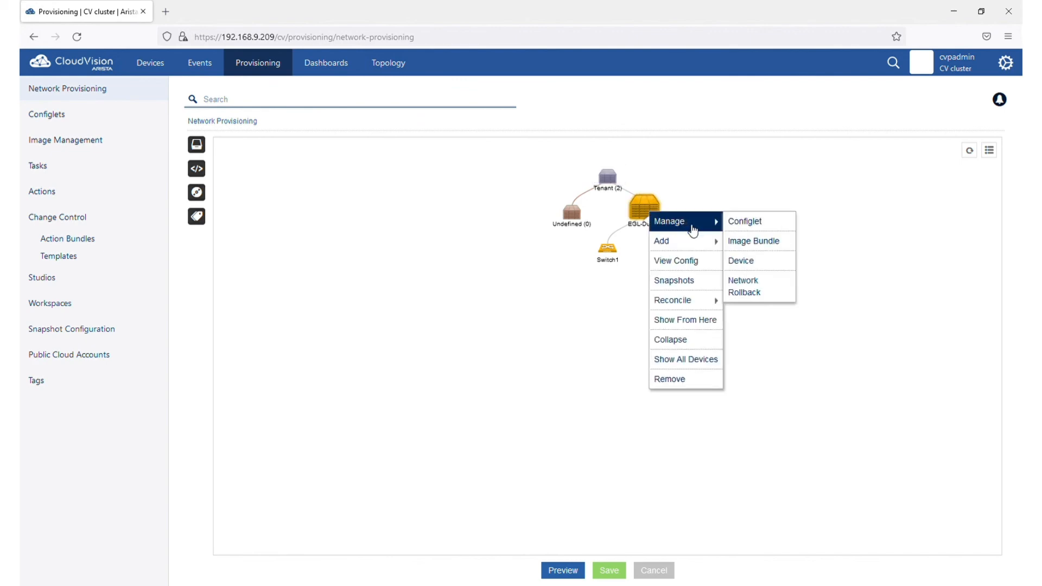
click(756, 227)
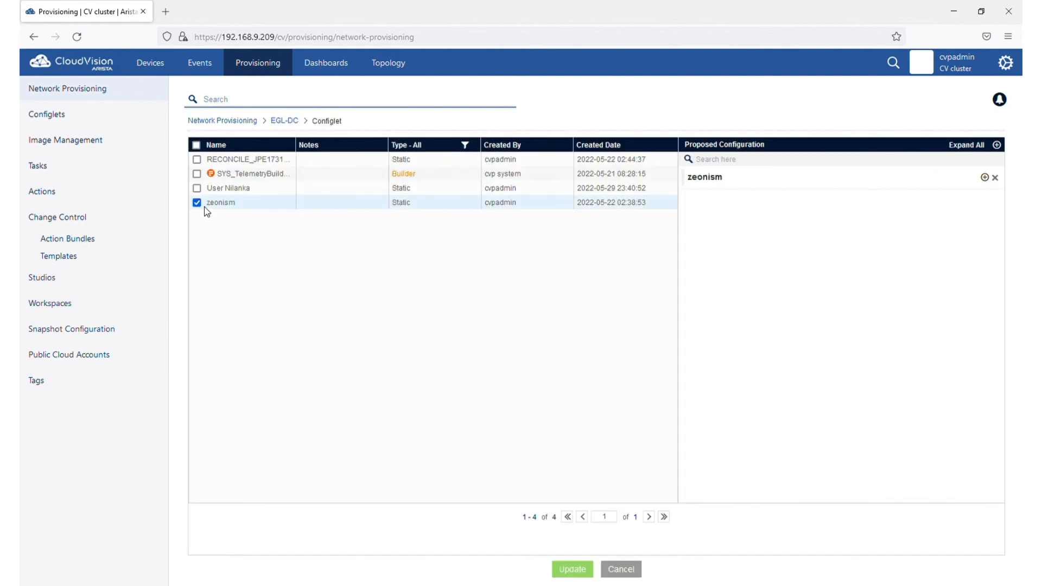
click(197, 187)
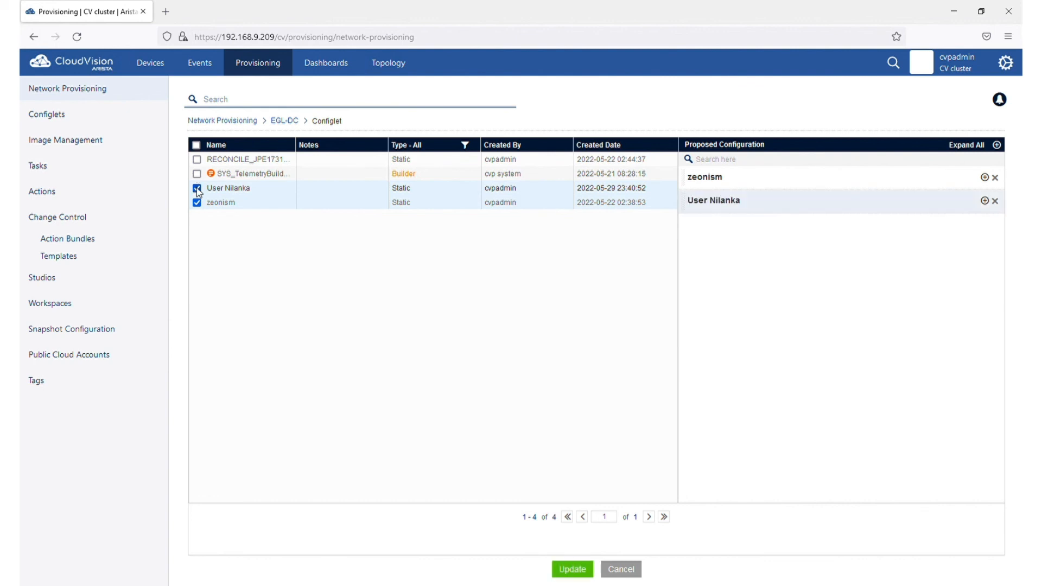
click(572, 570)
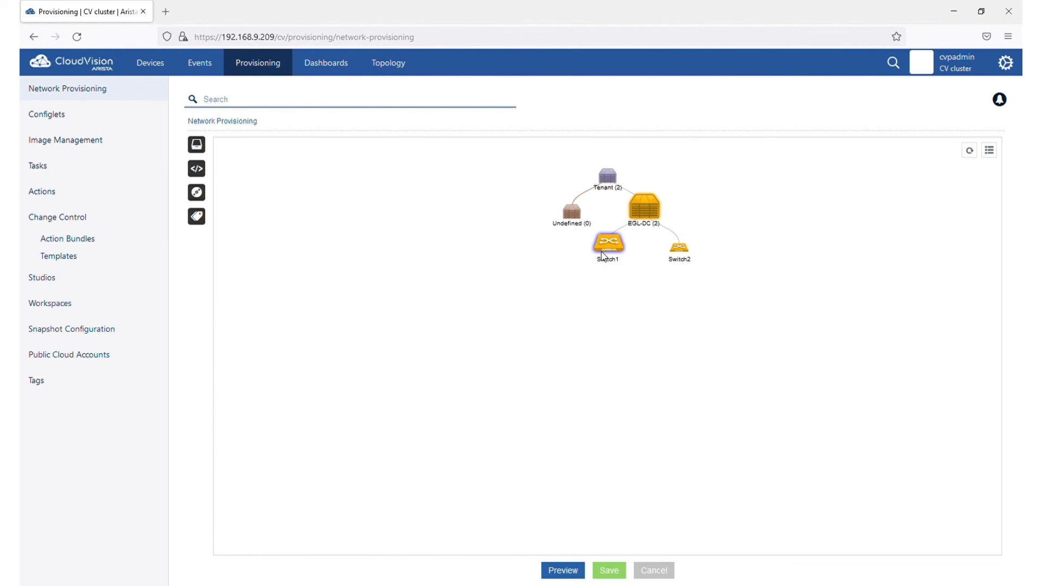
Untick RECONCILE_JPE17310656 in Switch1's configlets and validate against running config
right_click(607, 258)
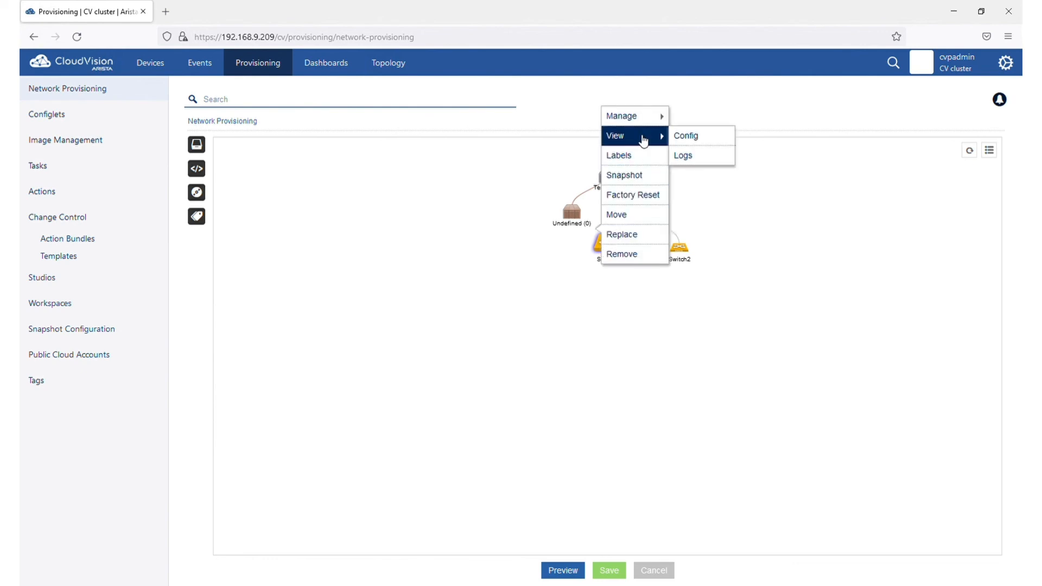
mouse_move(665, 120)
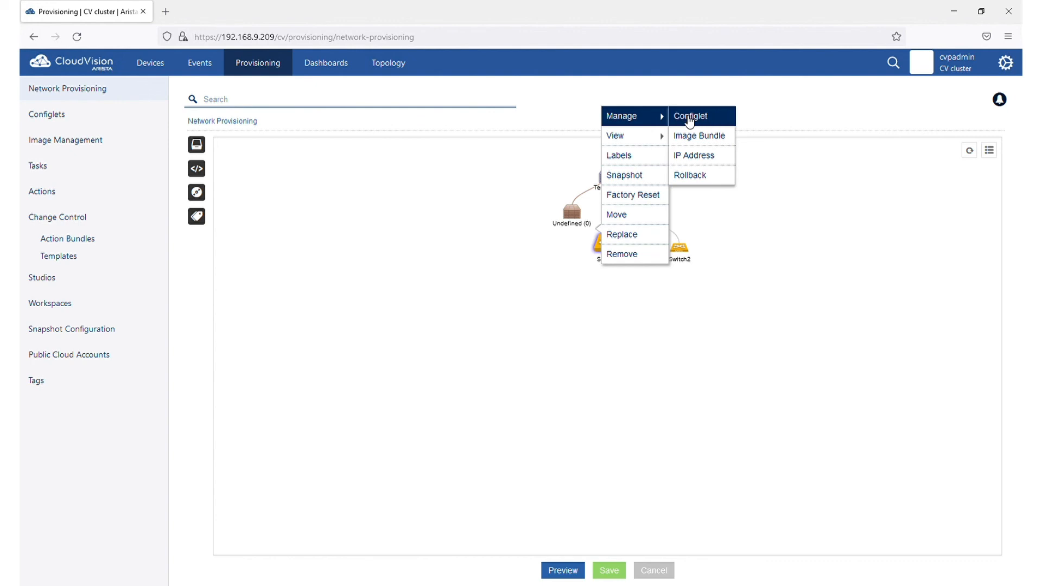
click(689, 118)
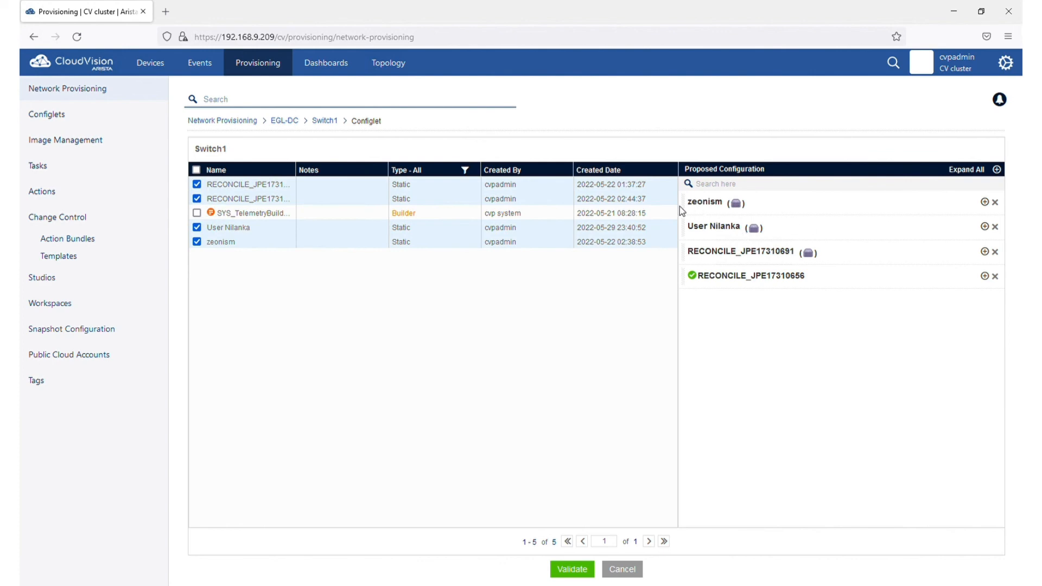
click(196, 185)
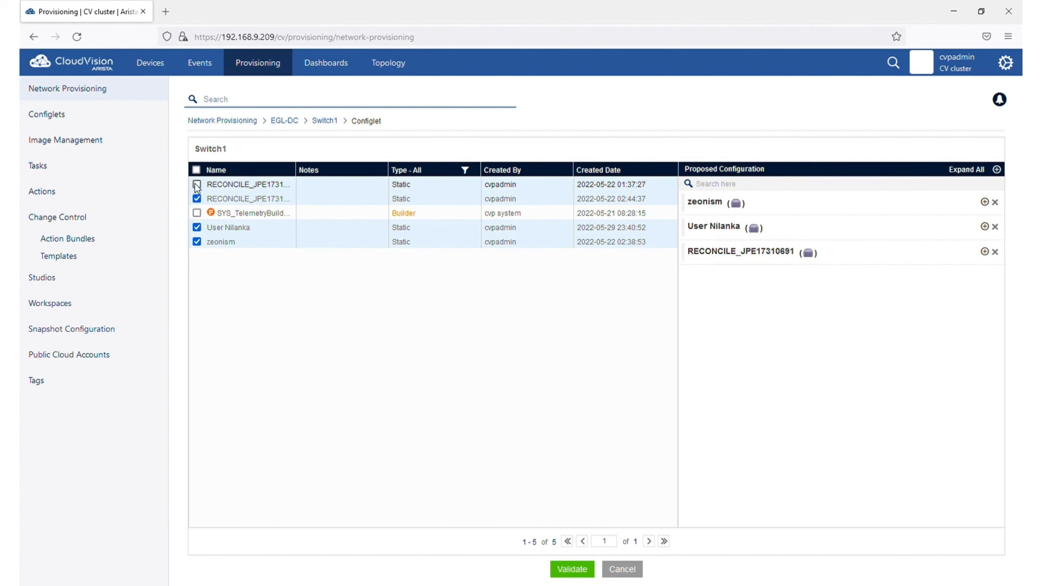
click(573, 569)
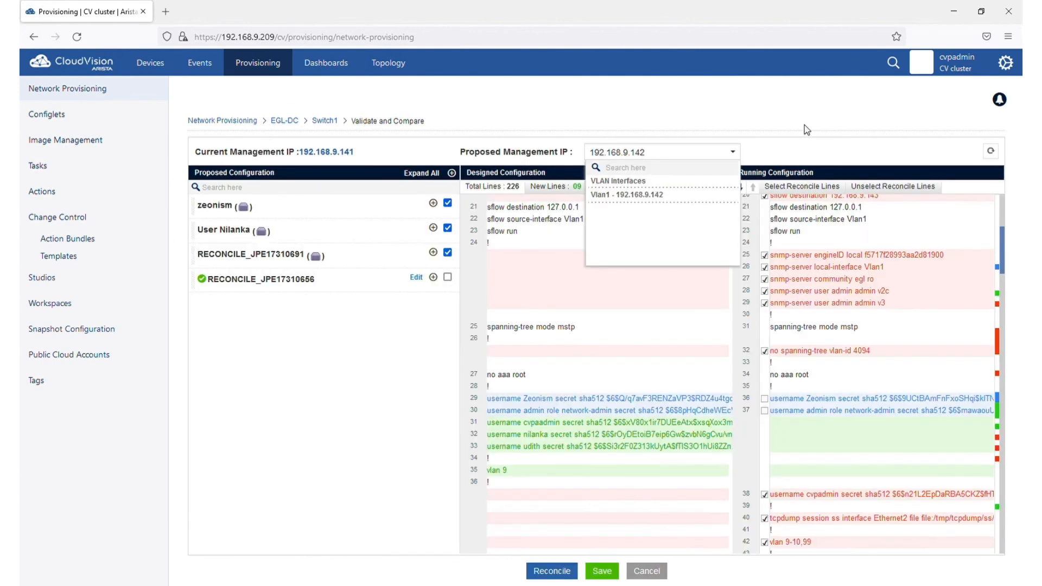
Exclude RECONCILE_JPE17310691 from Switch1's proposed configuration and review the config diff
click(447, 253)
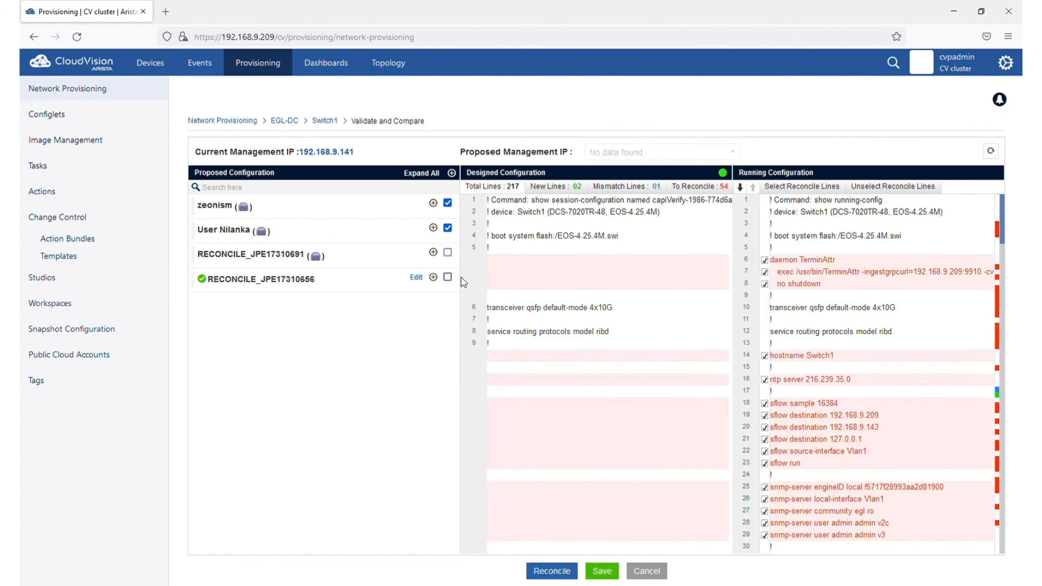
scroll(665, 269, down, 2)
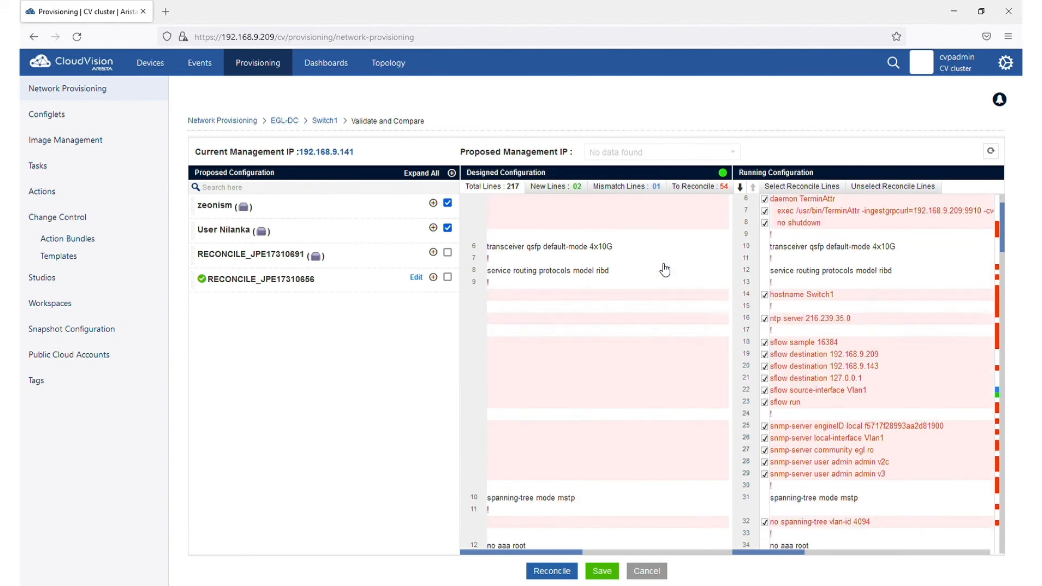
scroll(665, 270, down, 5)
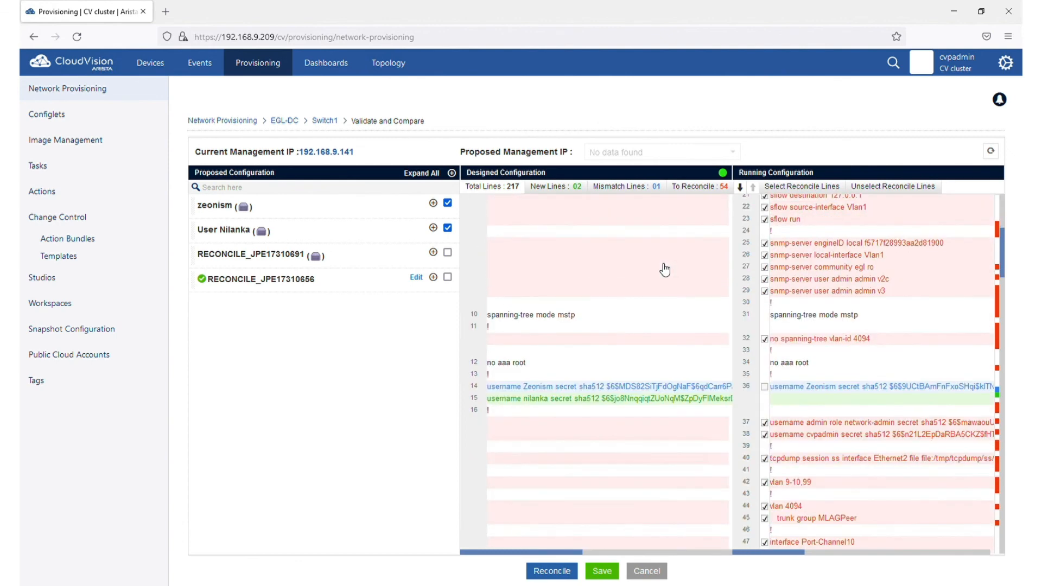
scroll(658, 345, up, 7)
scroll(659, 346, down, 5)
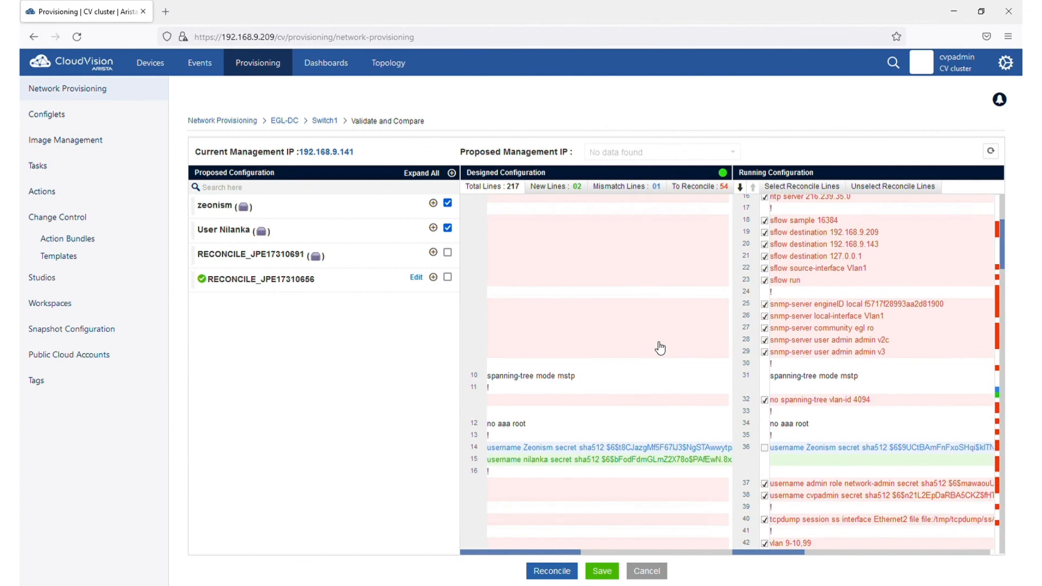
scroll(660, 347, down, 2)
drag(1003, 275, 1003, 320)
drag(998, 326, 1005, 517)
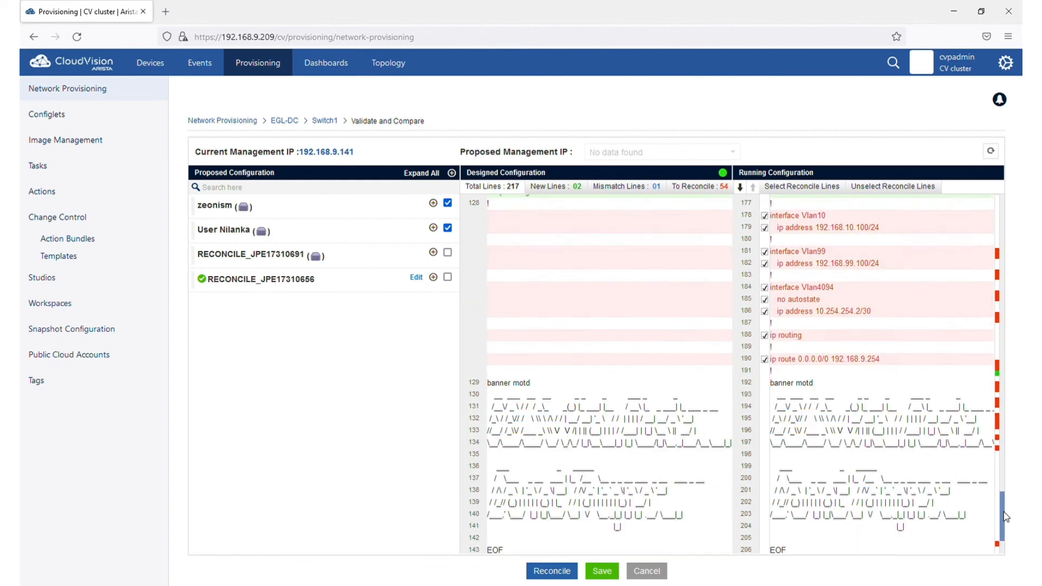
drag(1019, 258, 1000, 198)
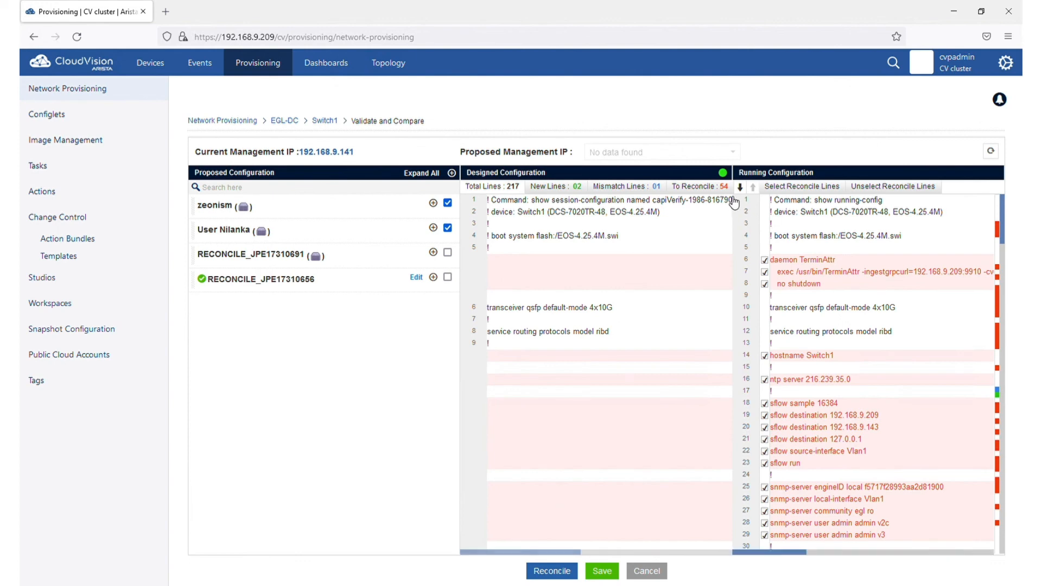
Reconcile Switch1's running config into a configlet and save the result
click(553, 571)
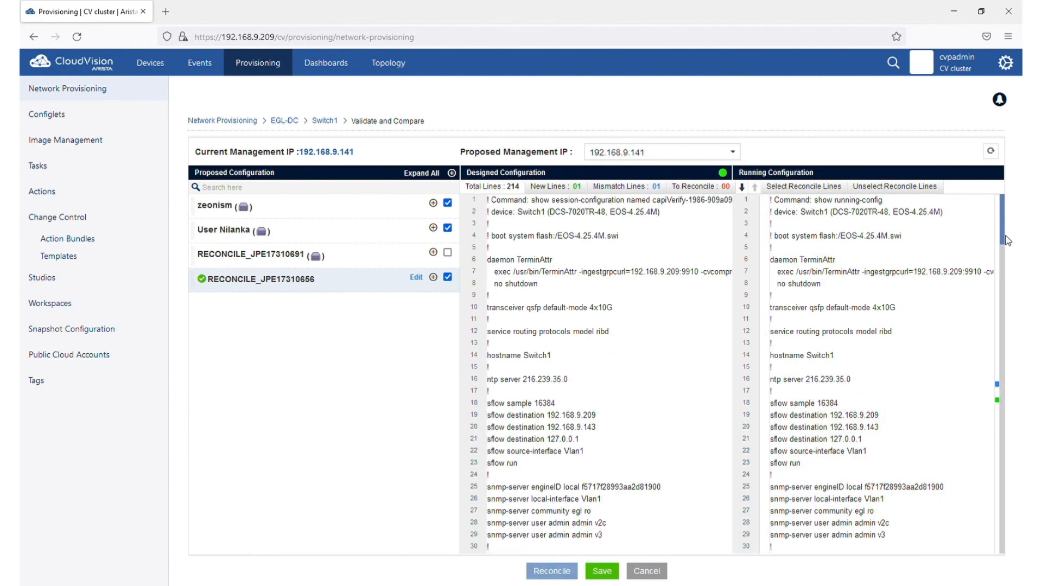
drag(1007, 241, 1004, 311)
click(605, 574)
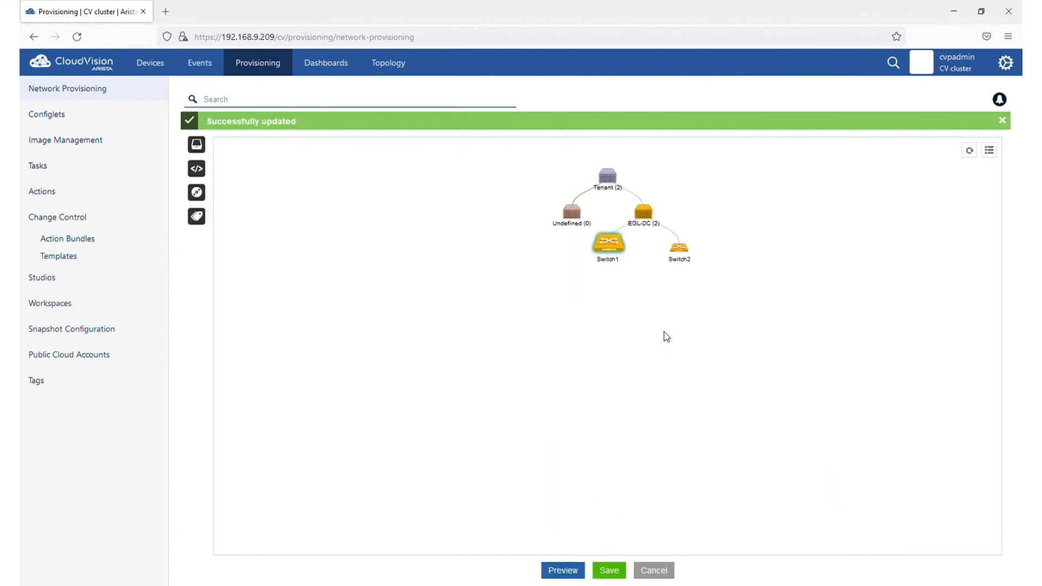
Inspect Switch2's configuration, expanding the zeonism and RECONCILE configlets, then go back
right_click(683, 245)
mouse_move(719, 277)
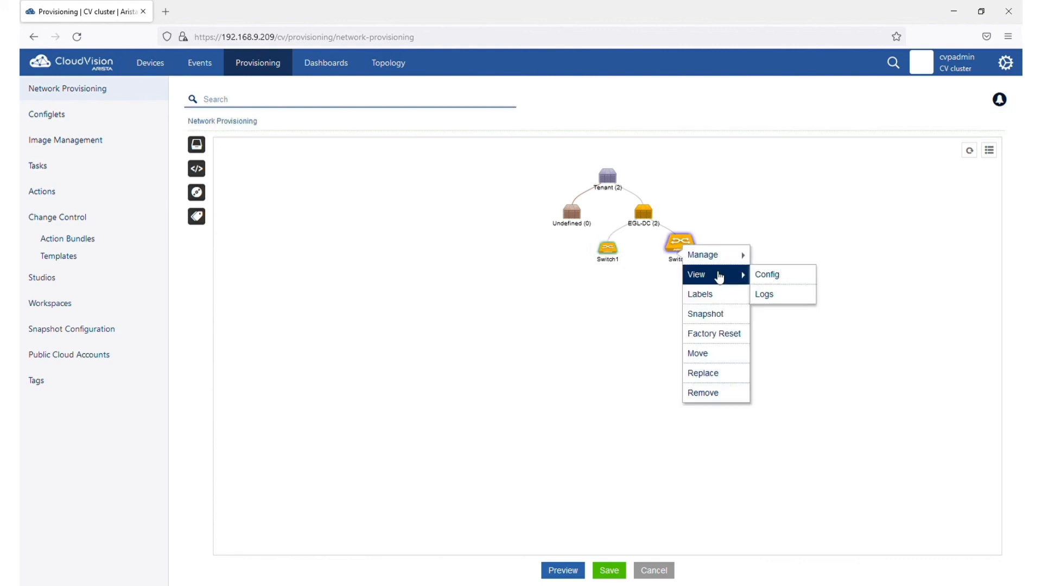
click(767, 274)
click(447, 207)
click(448, 207)
scroll(1005, 264, down, 2)
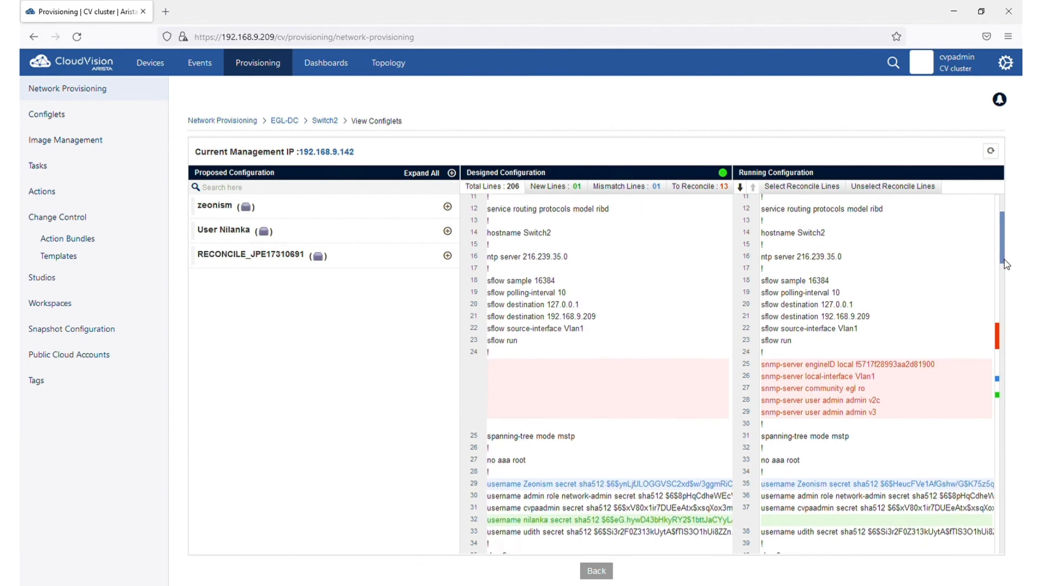
scroll(1006, 264, down, 3)
click(447, 255)
click(596, 571)
Validate and reconcile Switch2 into RECONCILE_JPE17310691_1, then save the pending topology changes
right_click(688, 252)
click(771, 254)
click(570, 567)
scroll(1006, 258, down, 3)
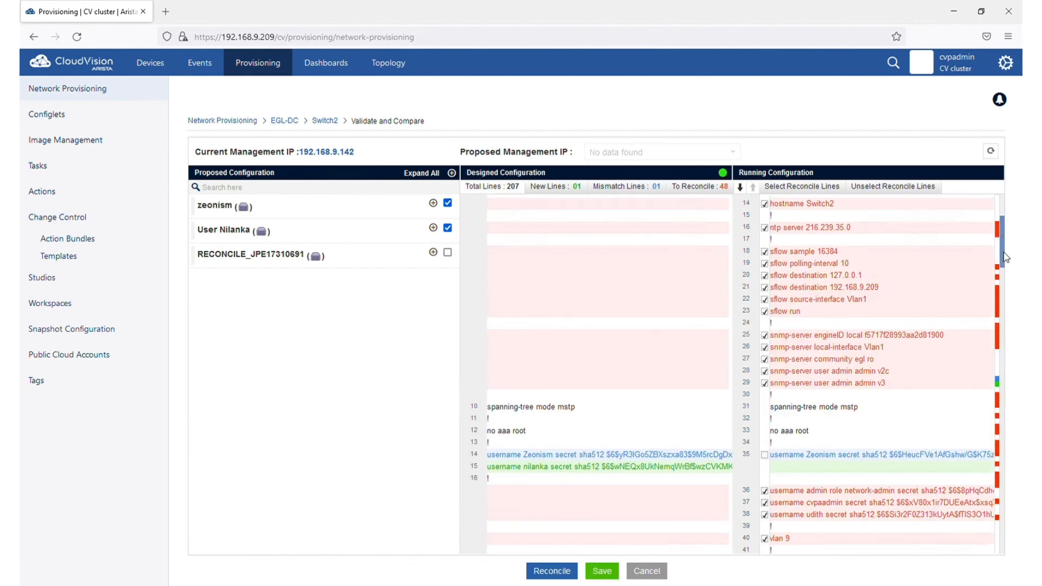
scroll(1005, 257, down, 3)
scroll(1008, 262, up, 8)
click(551, 571)
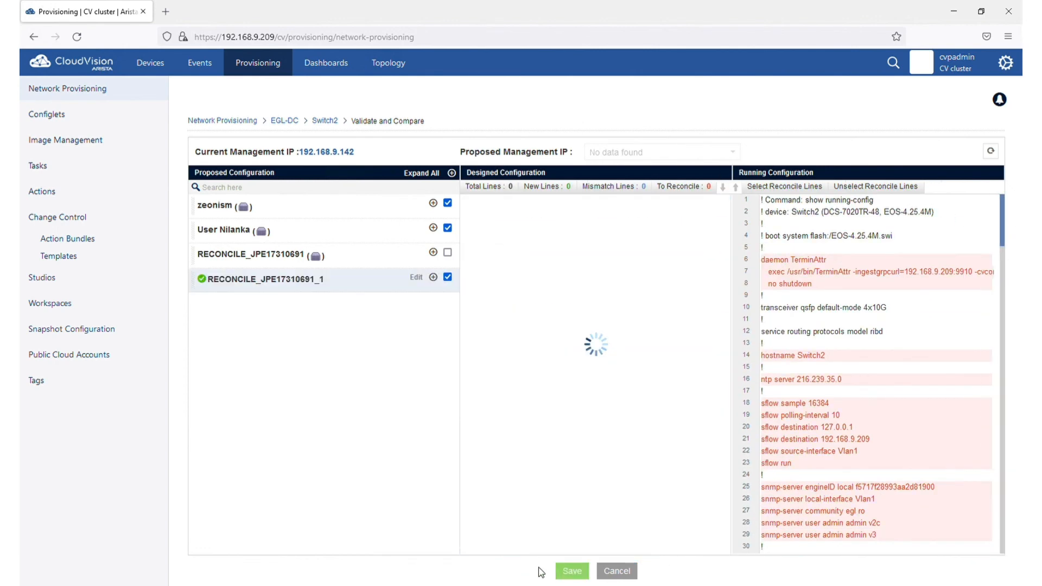
click(613, 573)
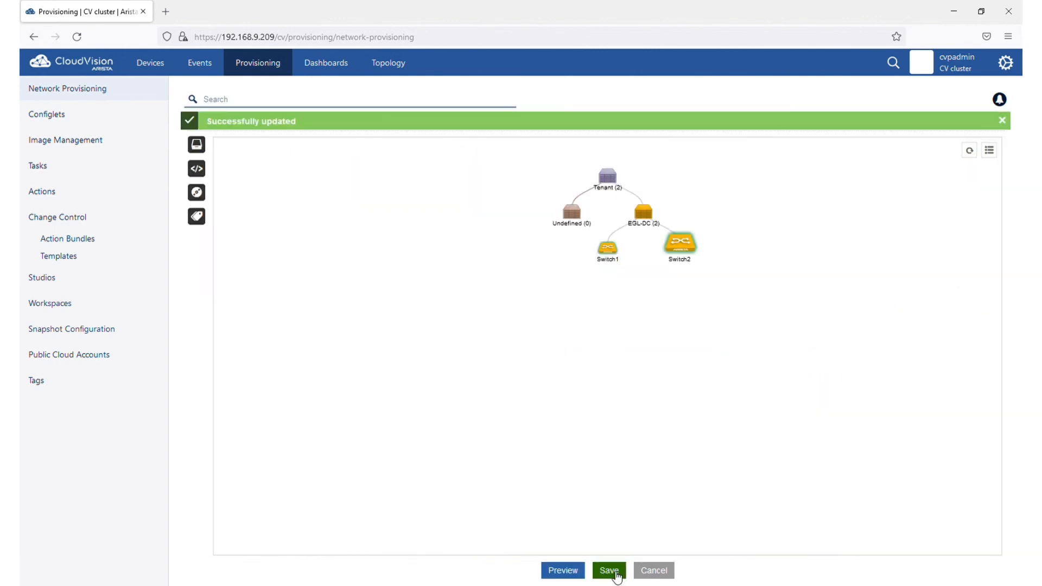
click(608, 570)
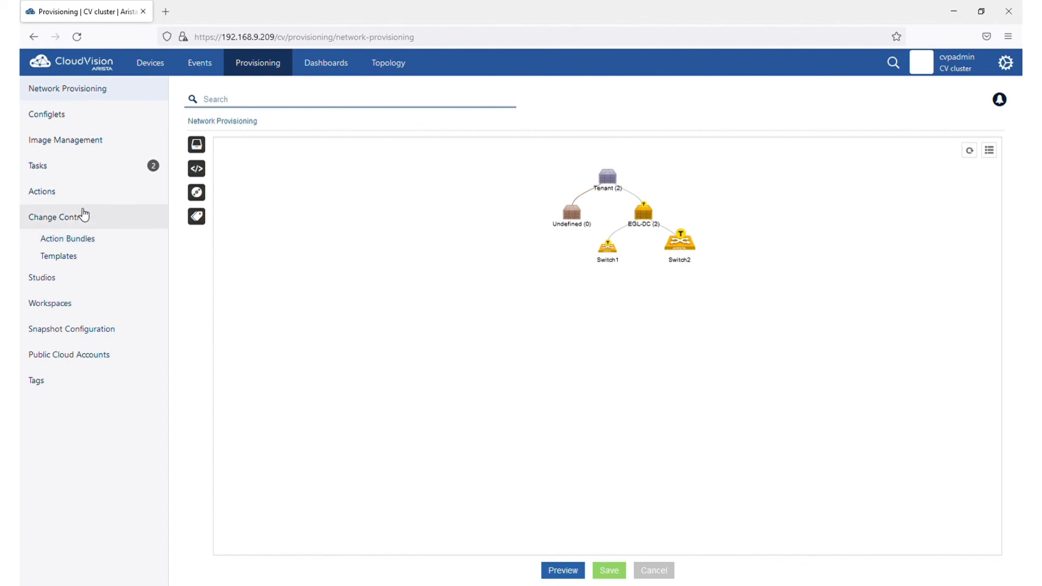
Create a change control from both assignable config update tasks for Switch1 and Switch2
click(96, 173)
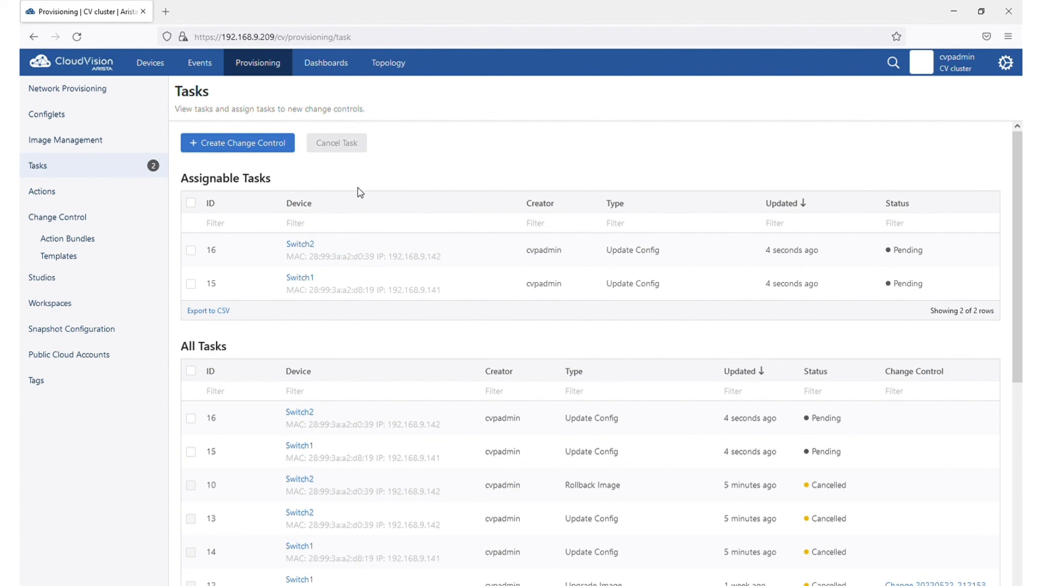
click(190, 203)
click(276, 150)
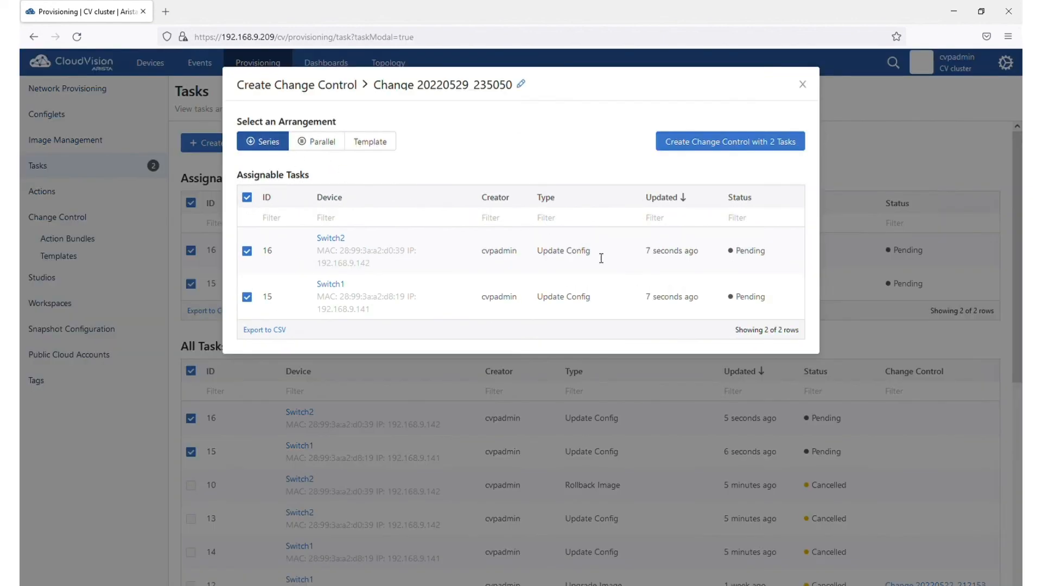
click(712, 145)
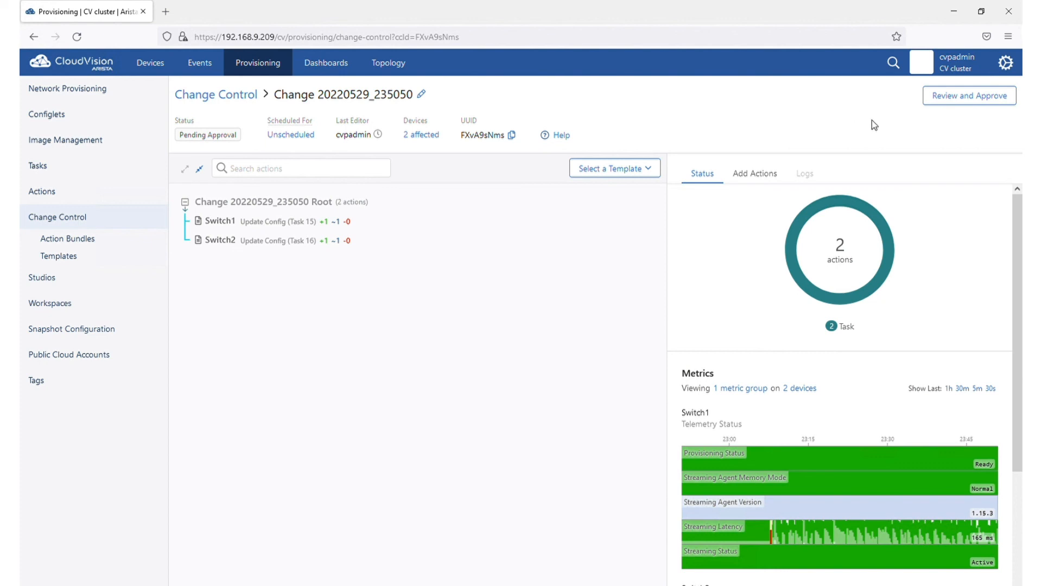
Approve and immediately execute Change 20220529_235050, then return to Network Provisioning
click(967, 100)
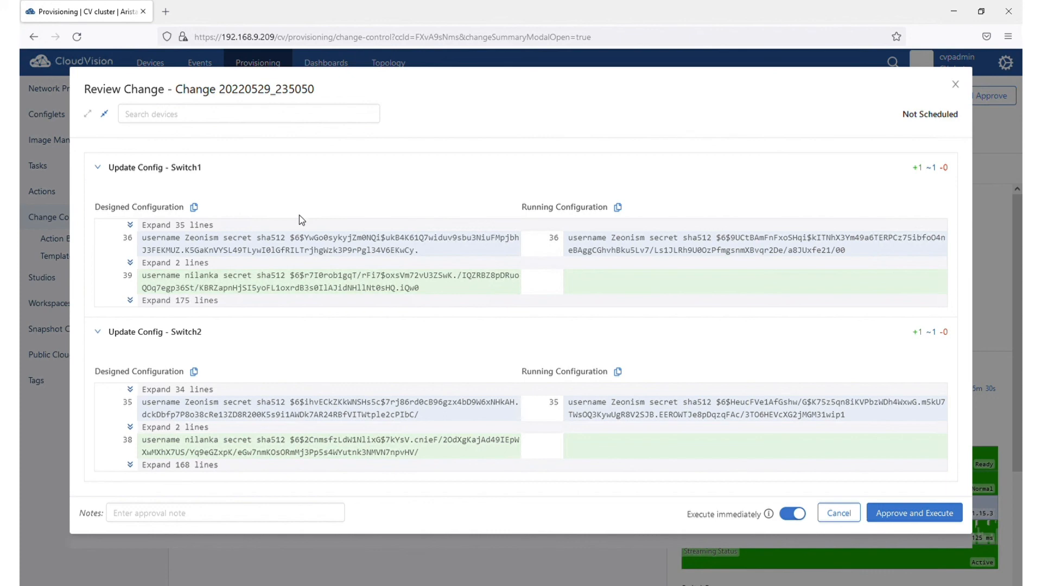
click(941, 527)
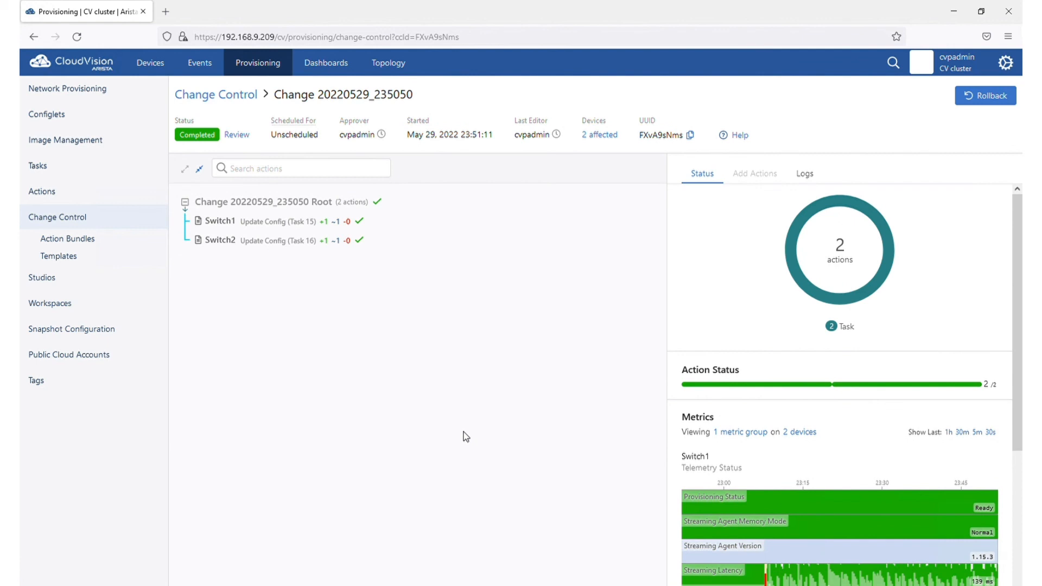
click(68, 112)
click(65, 89)
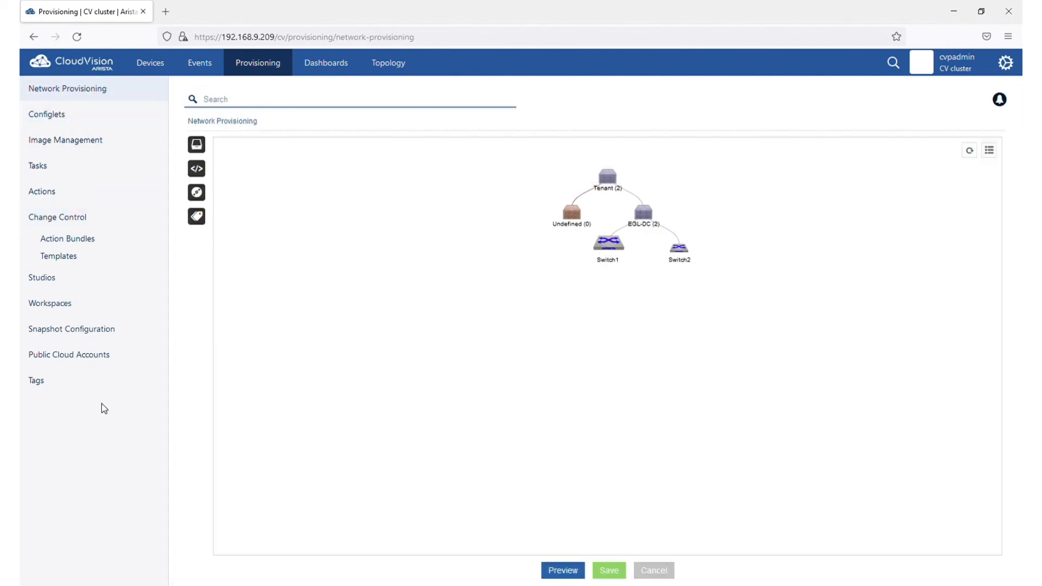
Check Image Management for EOS-4.25.4M, abandon a new image bundle, then go to Configlets
click(84, 143)
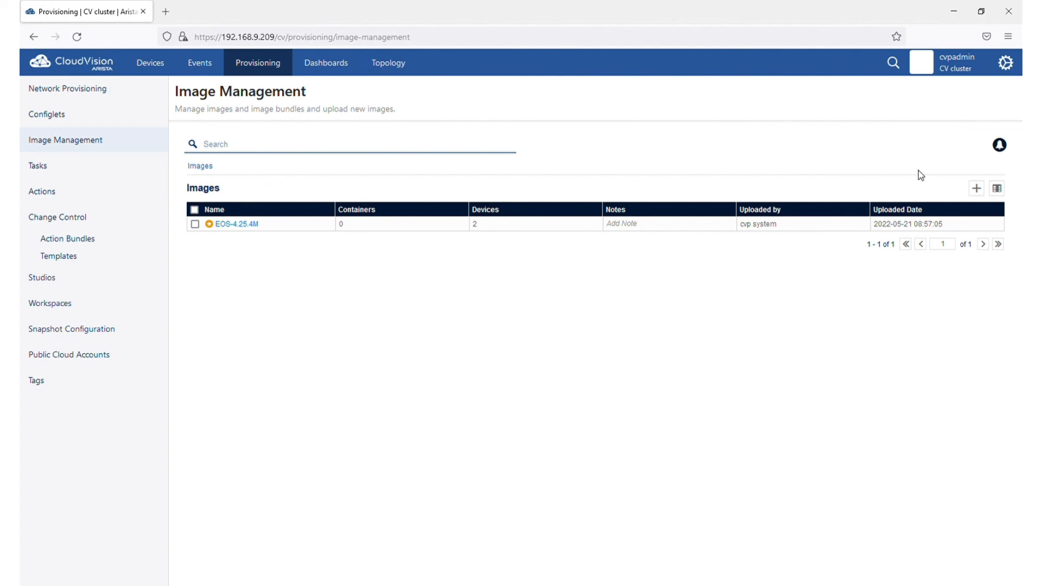
click(976, 189)
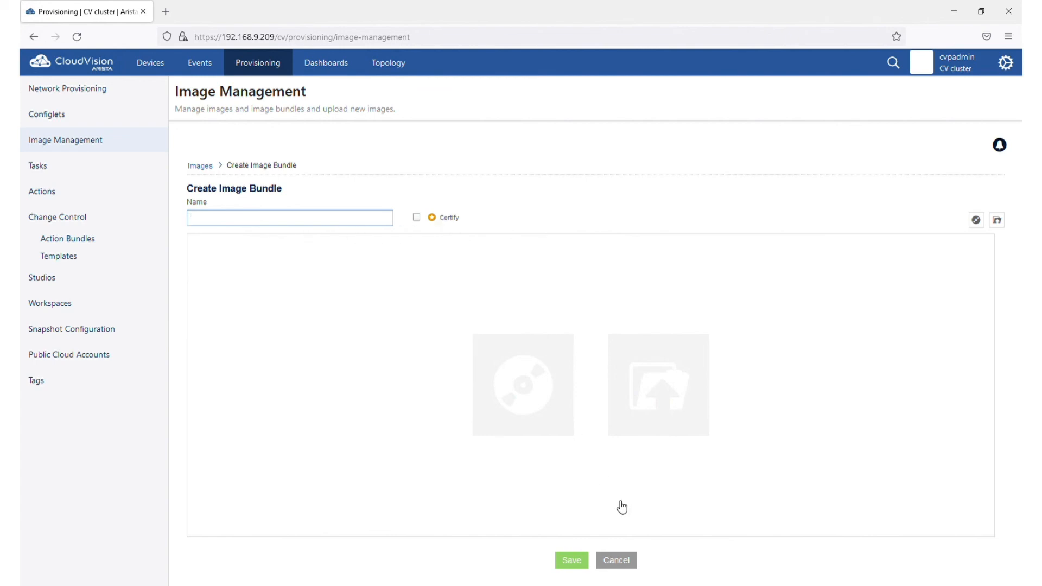
click(617, 559)
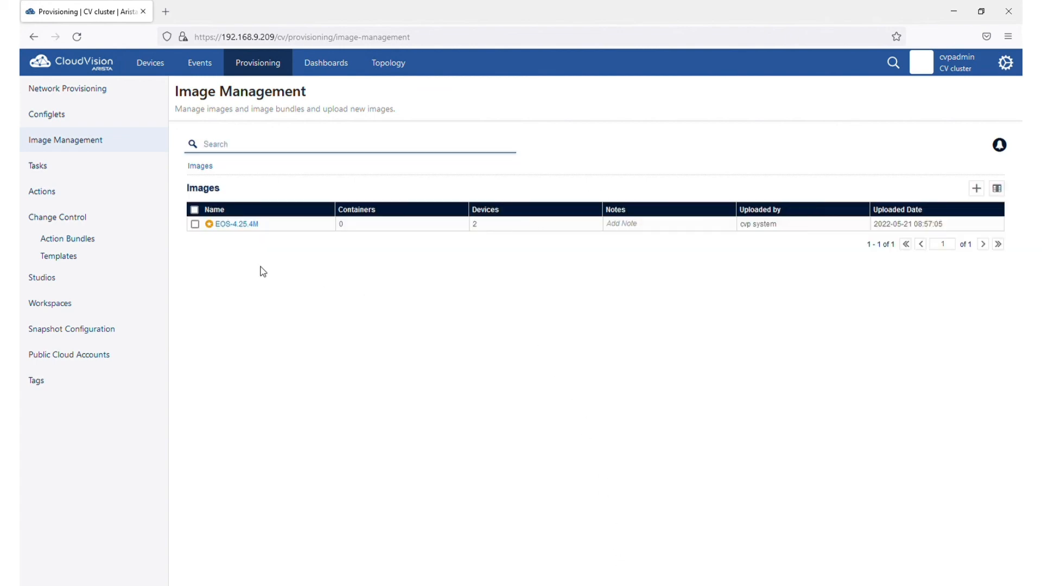
click(87, 116)
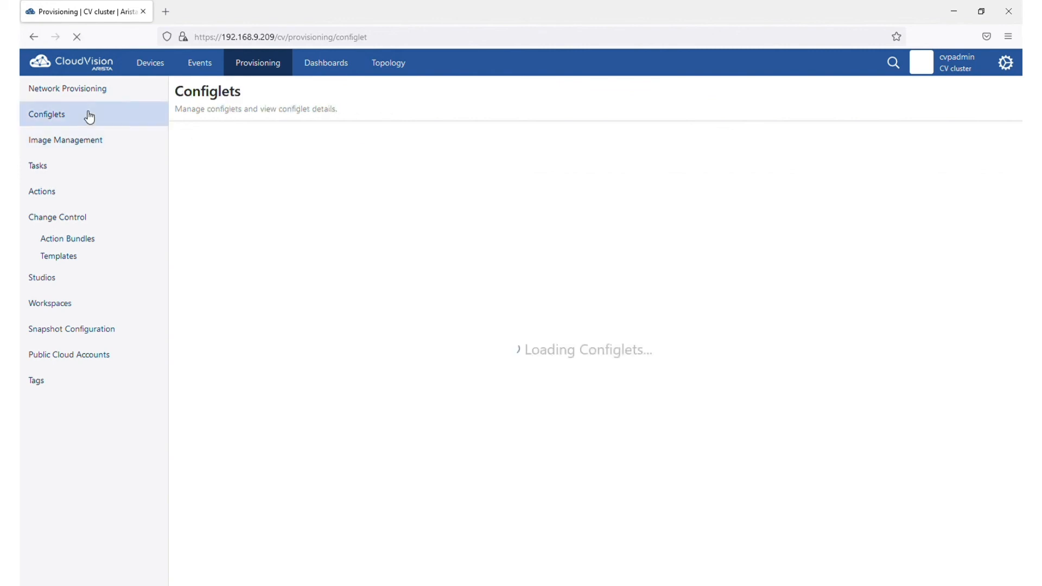
Open EGL-DC's image bundle page from Network Provisioning, toggle EOS-4.25.4M off again, and cancel
click(128, 99)
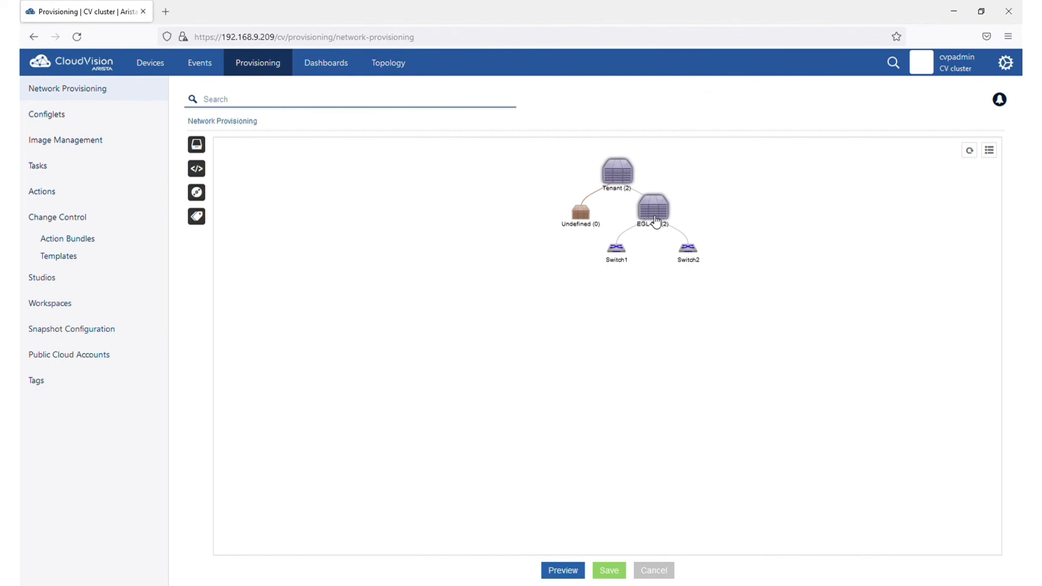
right_click(654, 220)
mouse_move(709, 246)
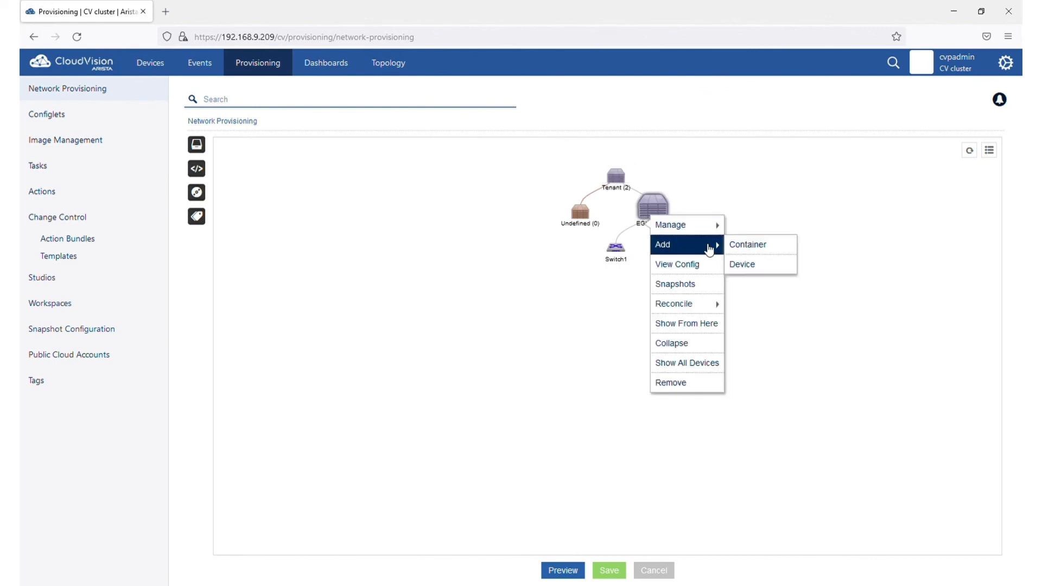
mouse_move(716, 226)
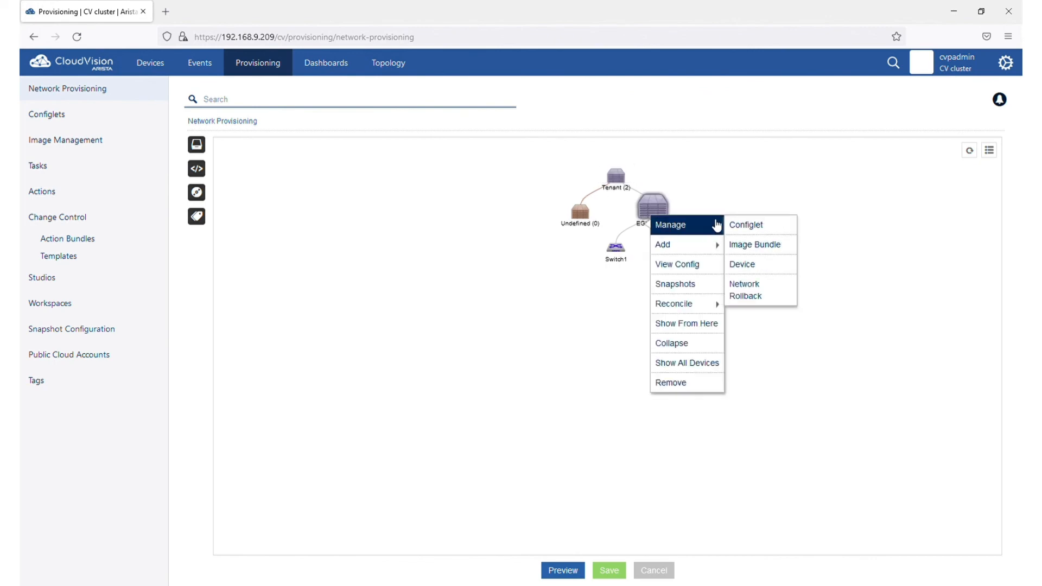
click(773, 249)
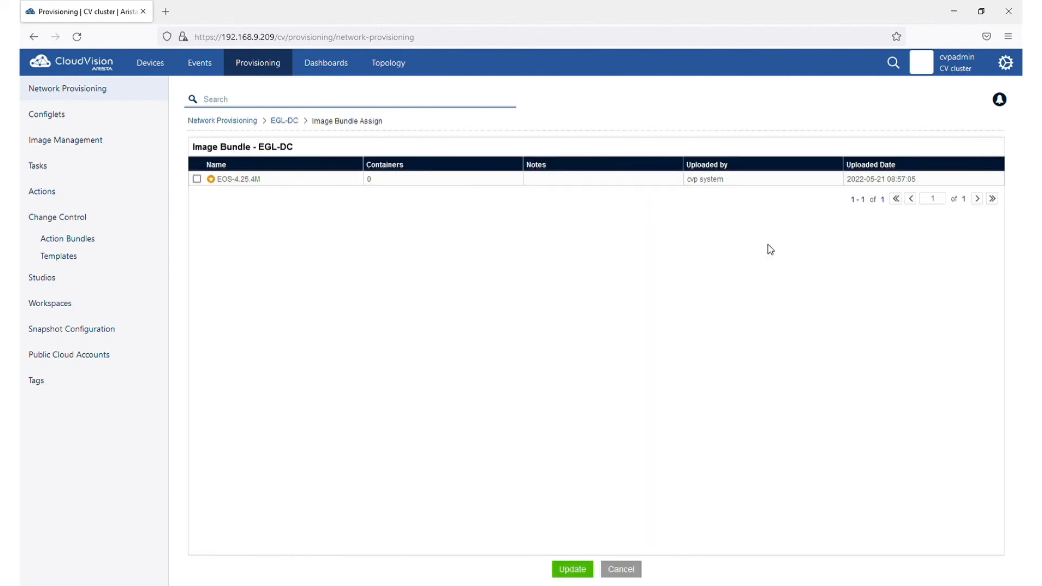
click(198, 180)
click(197, 179)
click(617, 570)
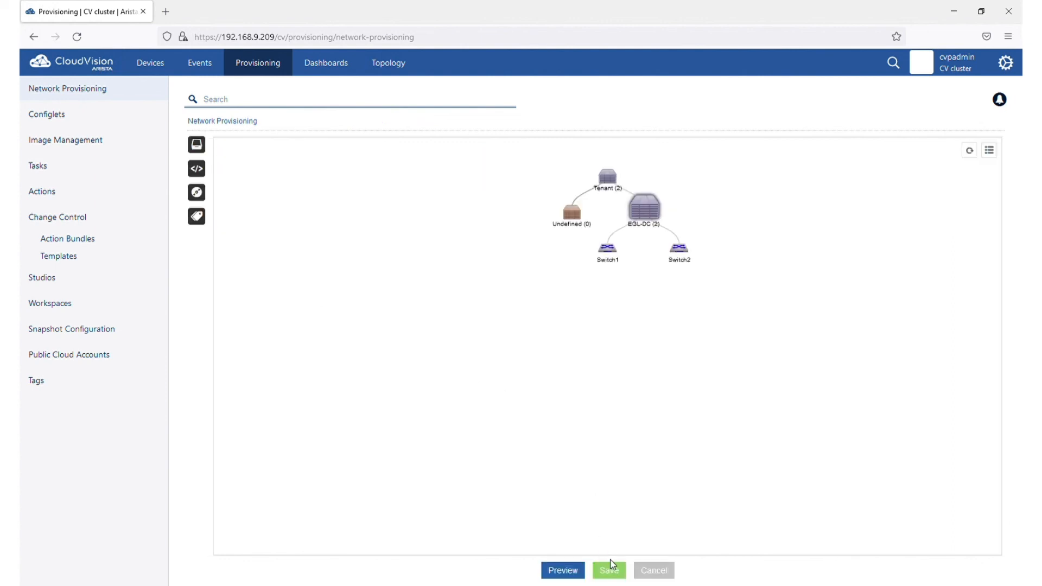